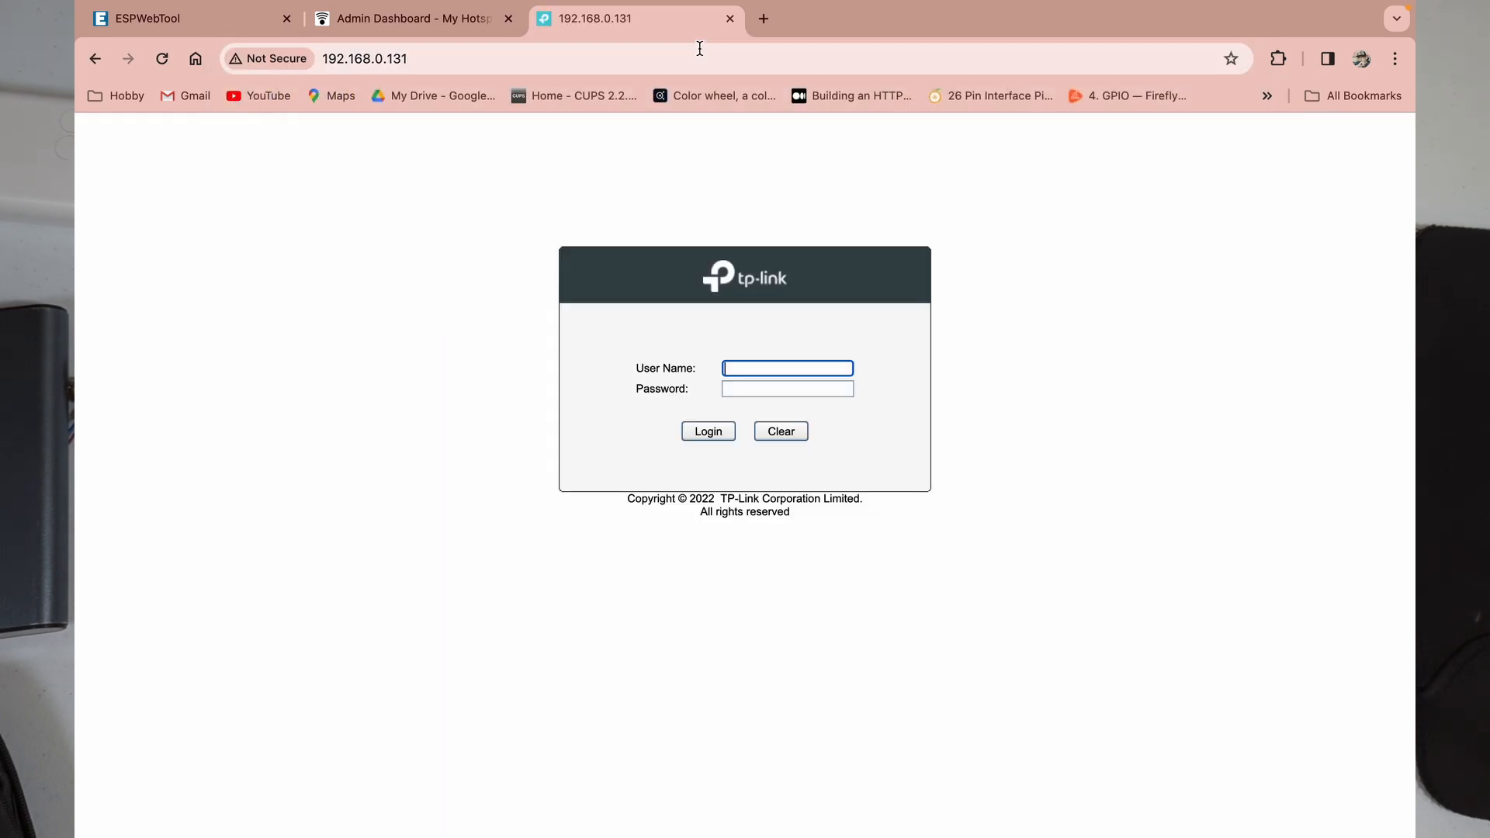
Step: Log in to the switch with the admin user name and its password, then dismiss the breach warning
click(759, 374)
text(admin)
key(Tab)
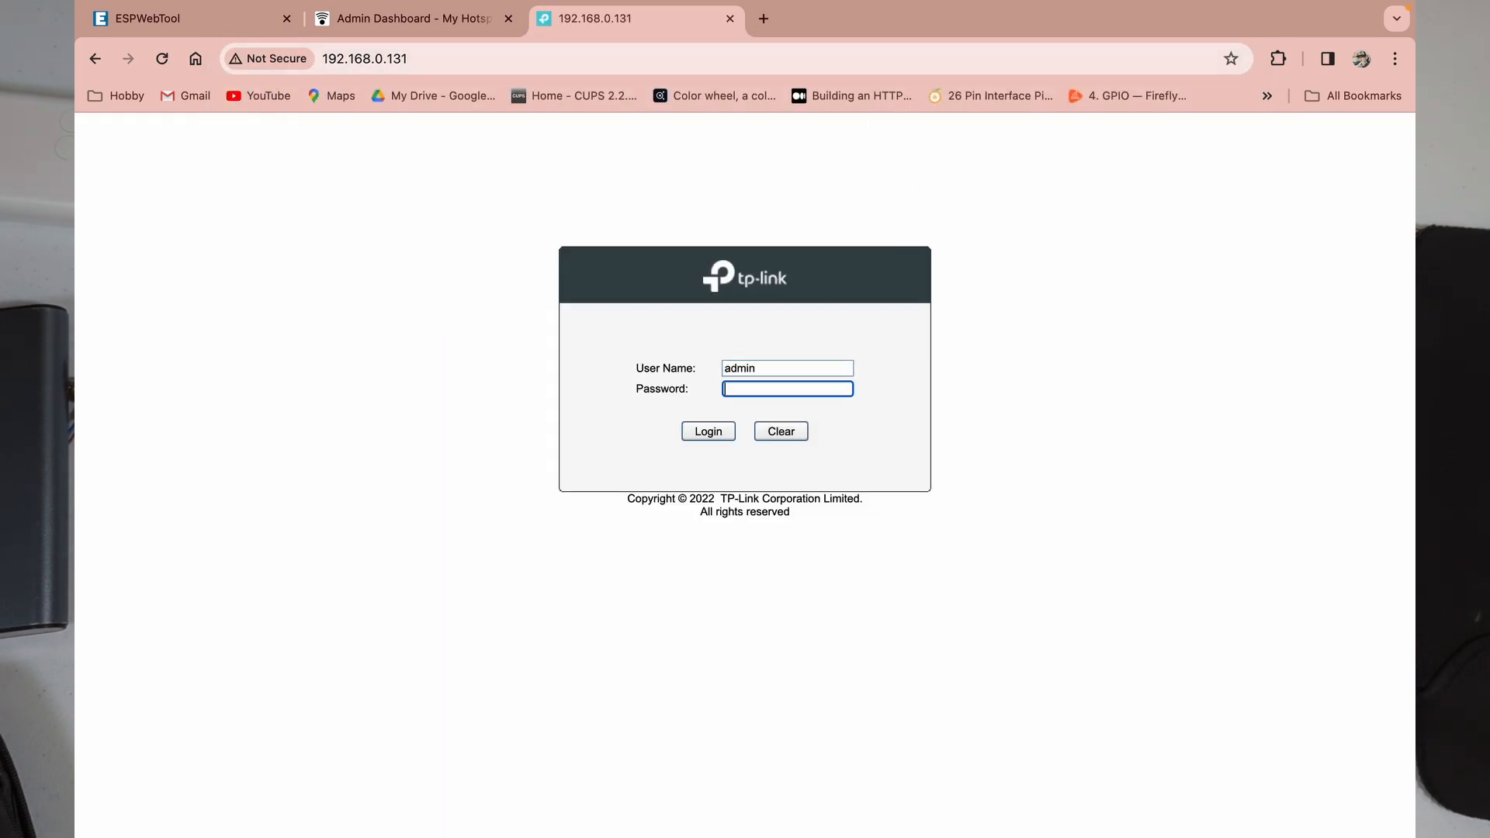
text(ad)
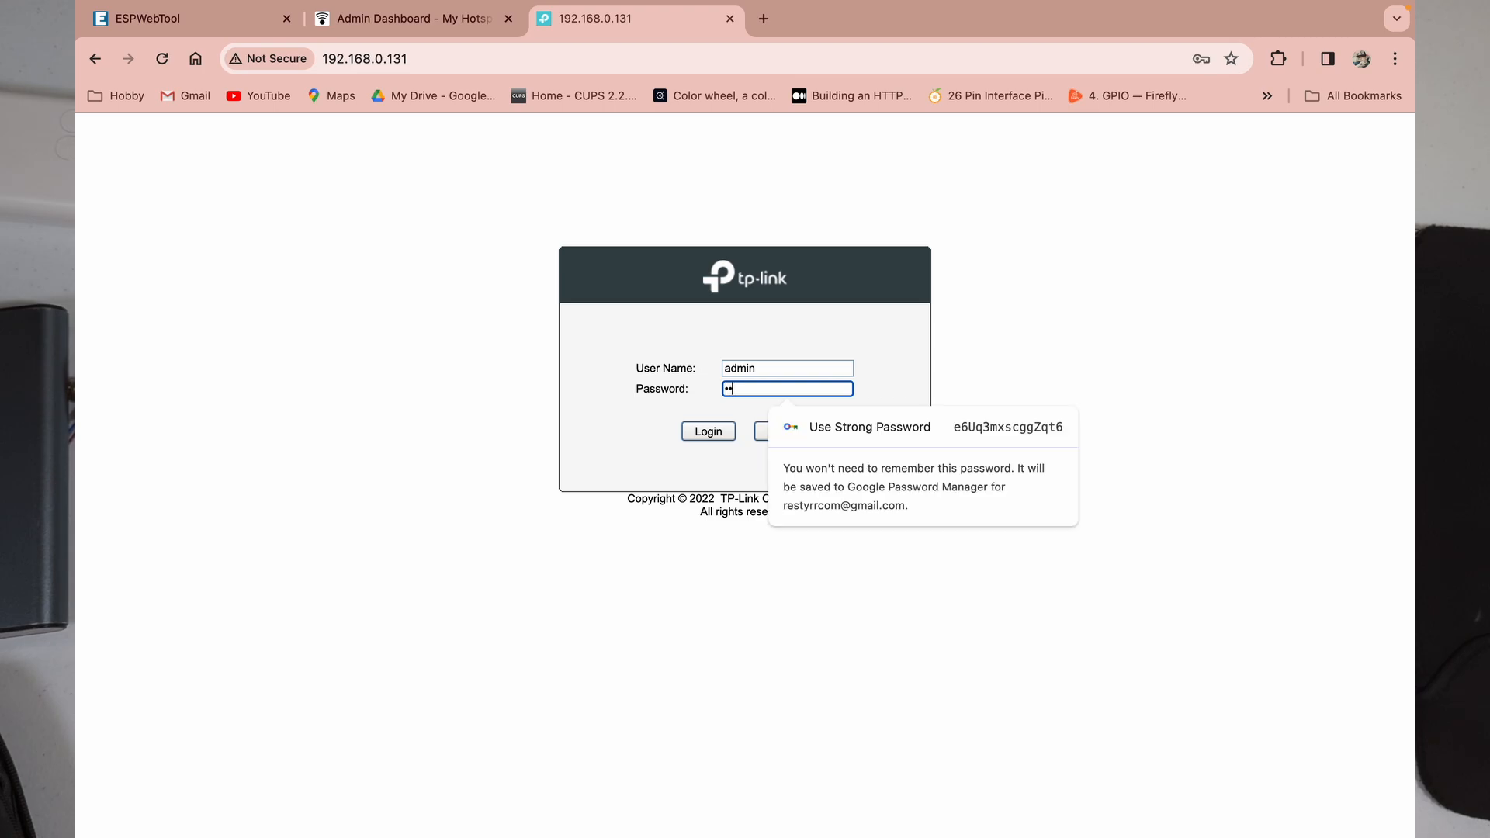
text(min)
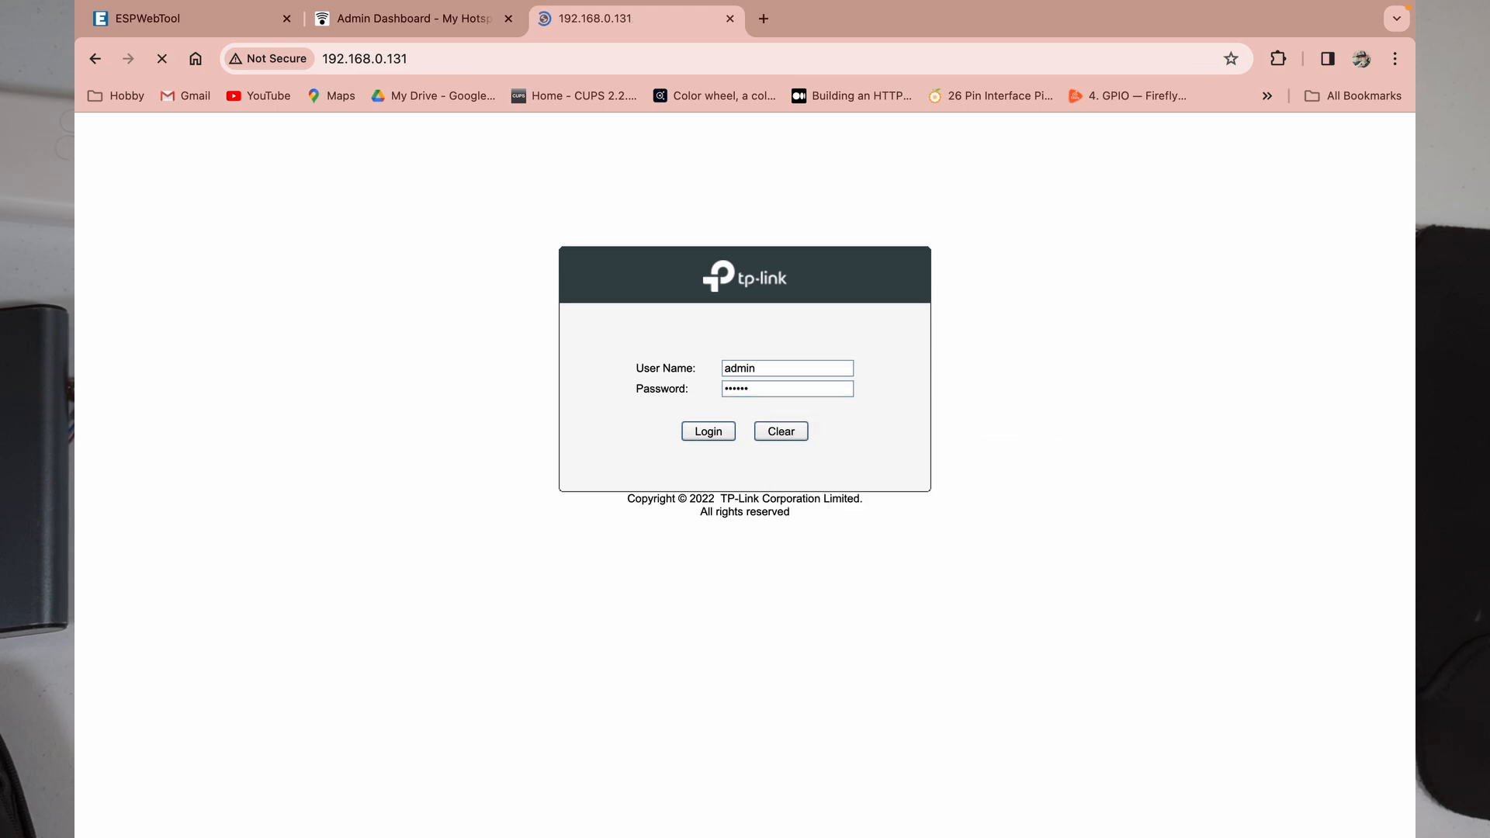
key(Return)
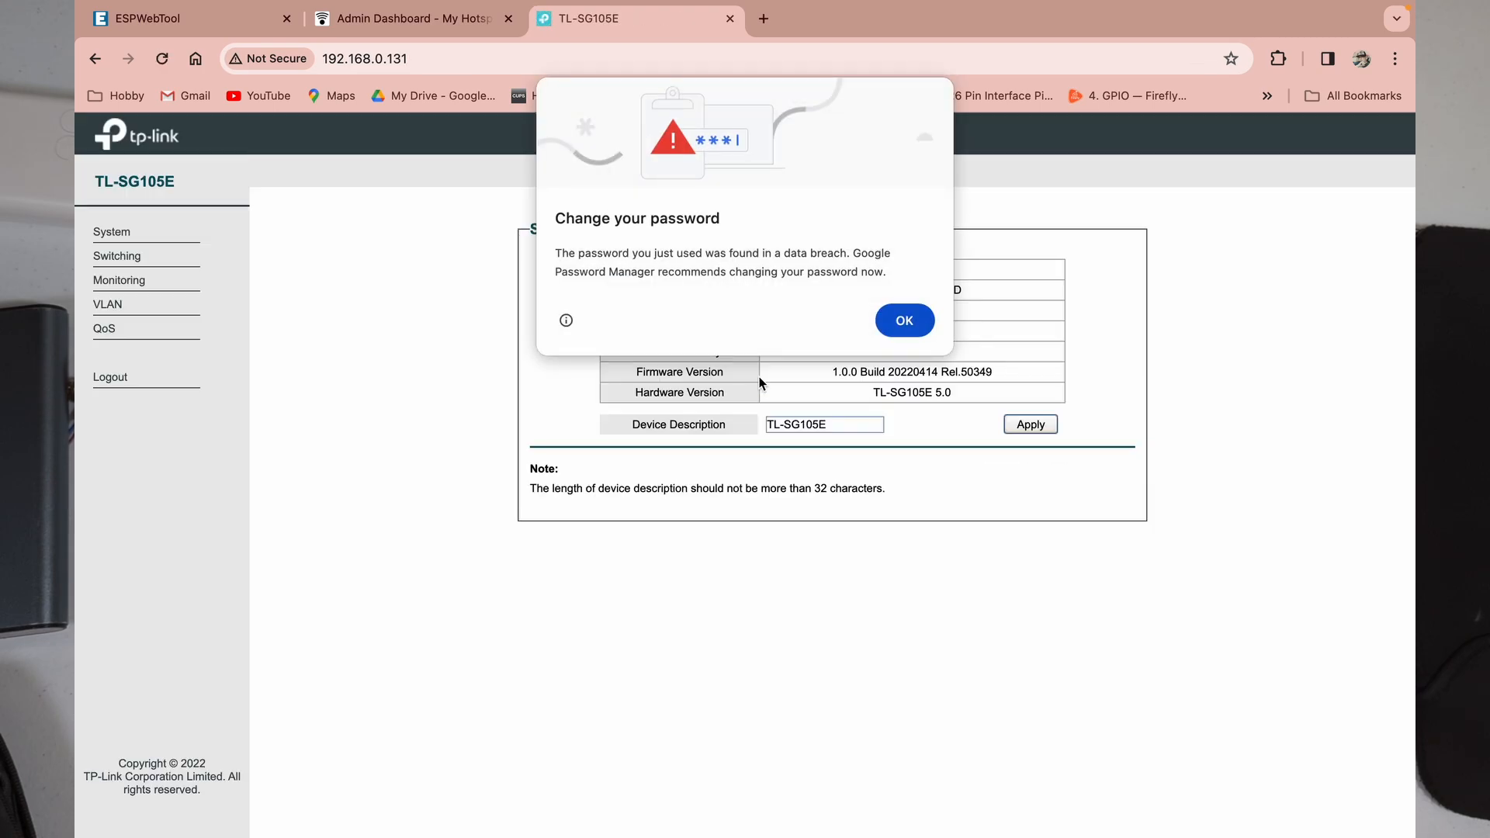
click(906, 321)
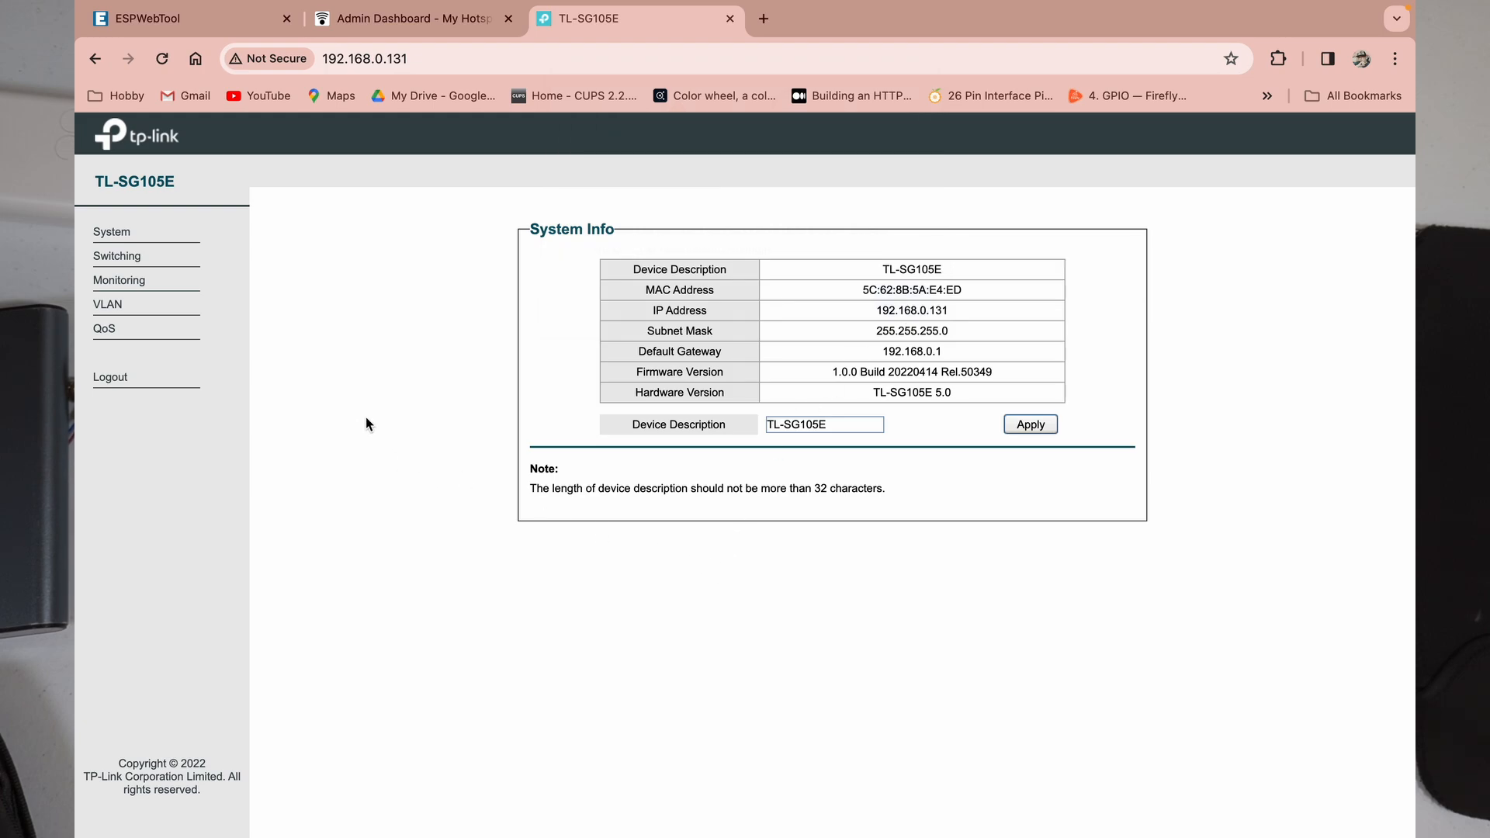
Step: On the 802.1Q VLAN page, add VLAN 21 'VLAN21' with port 2 tagged and port 3 untagged
click(122, 310)
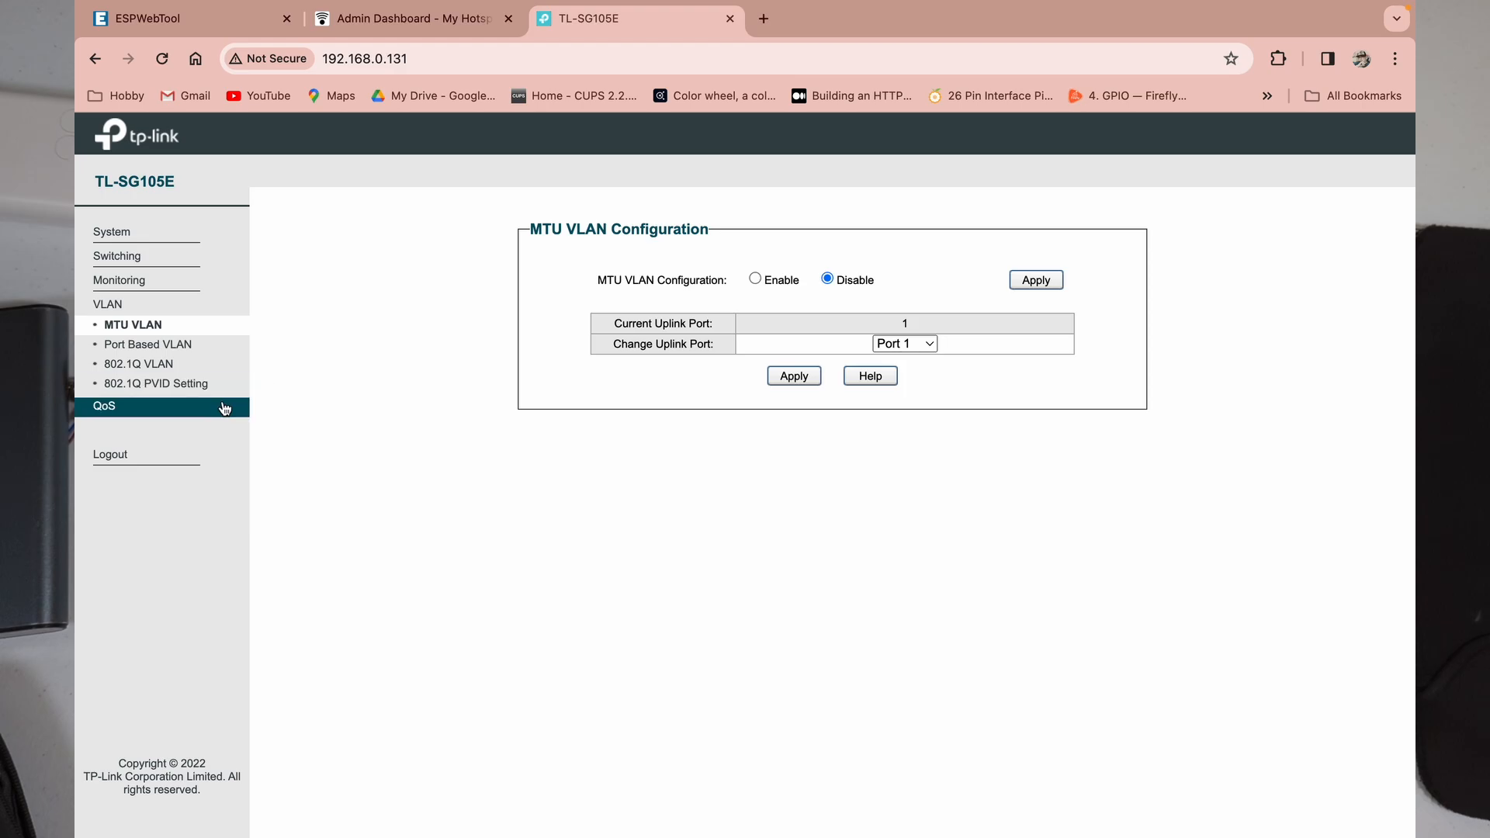
click(155, 370)
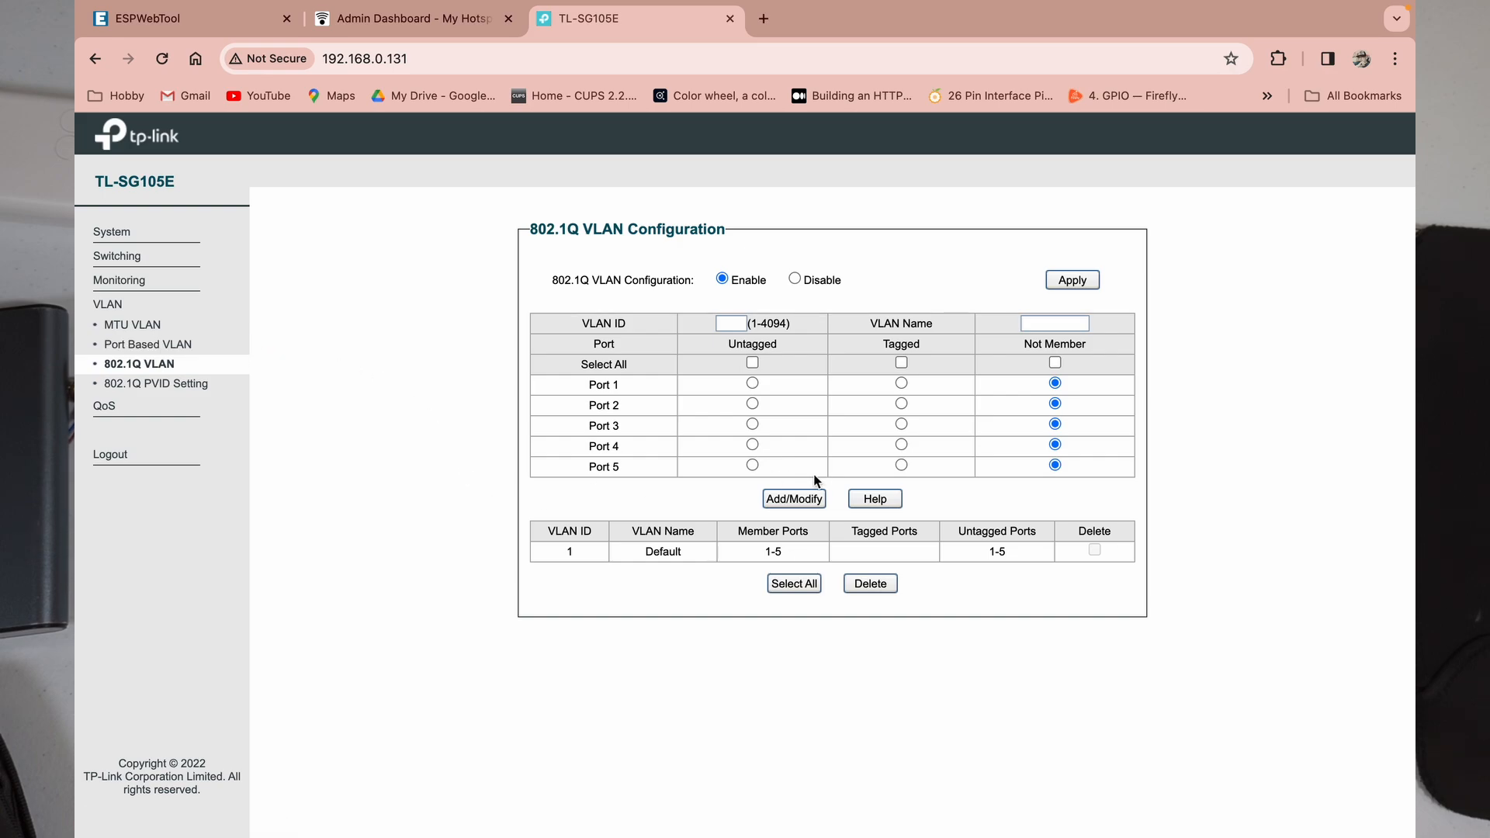
click(737, 324)
text(21)
click(1054, 323)
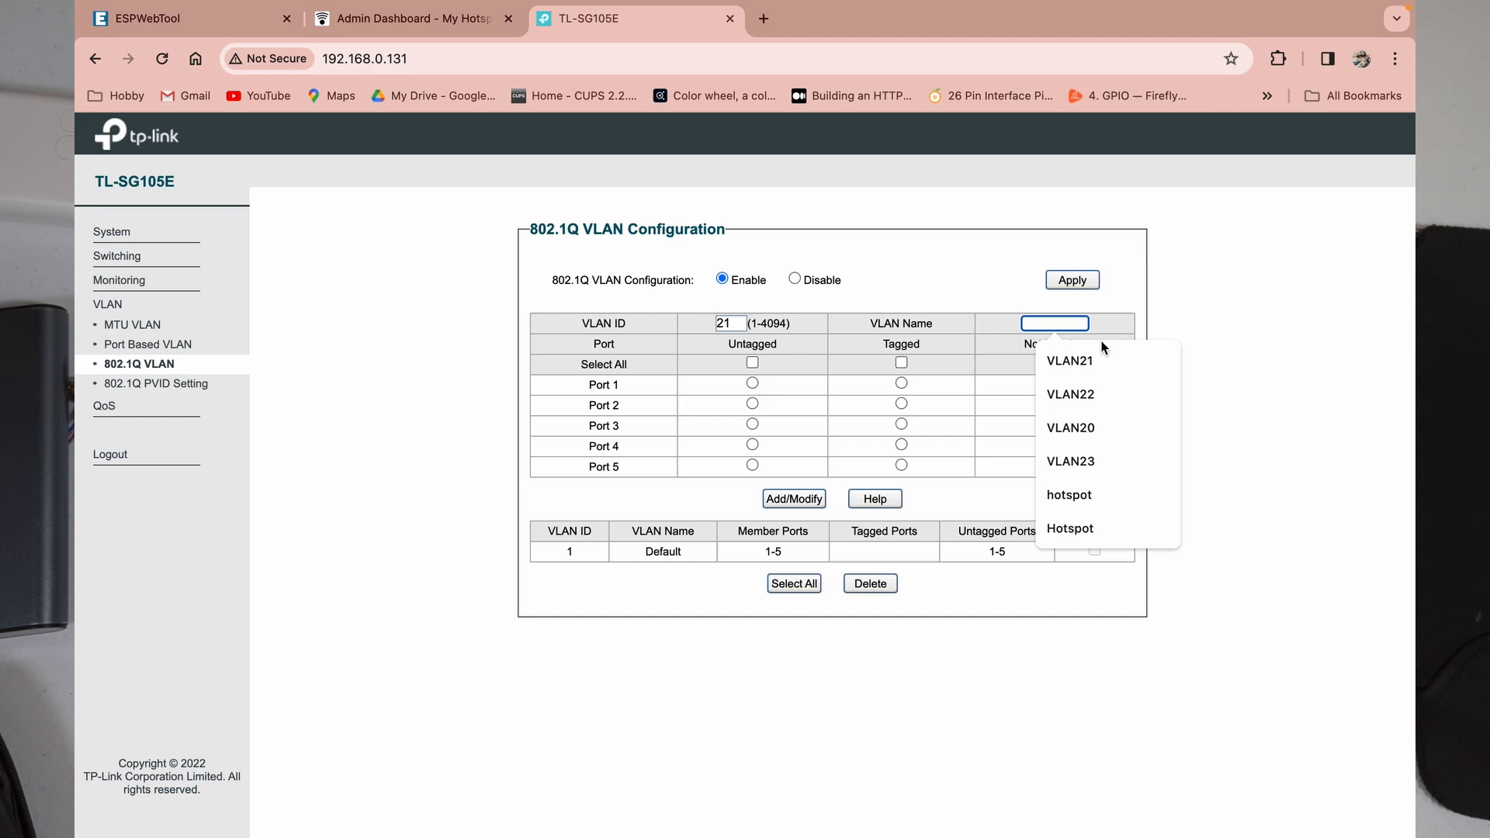
click(1091, 360)
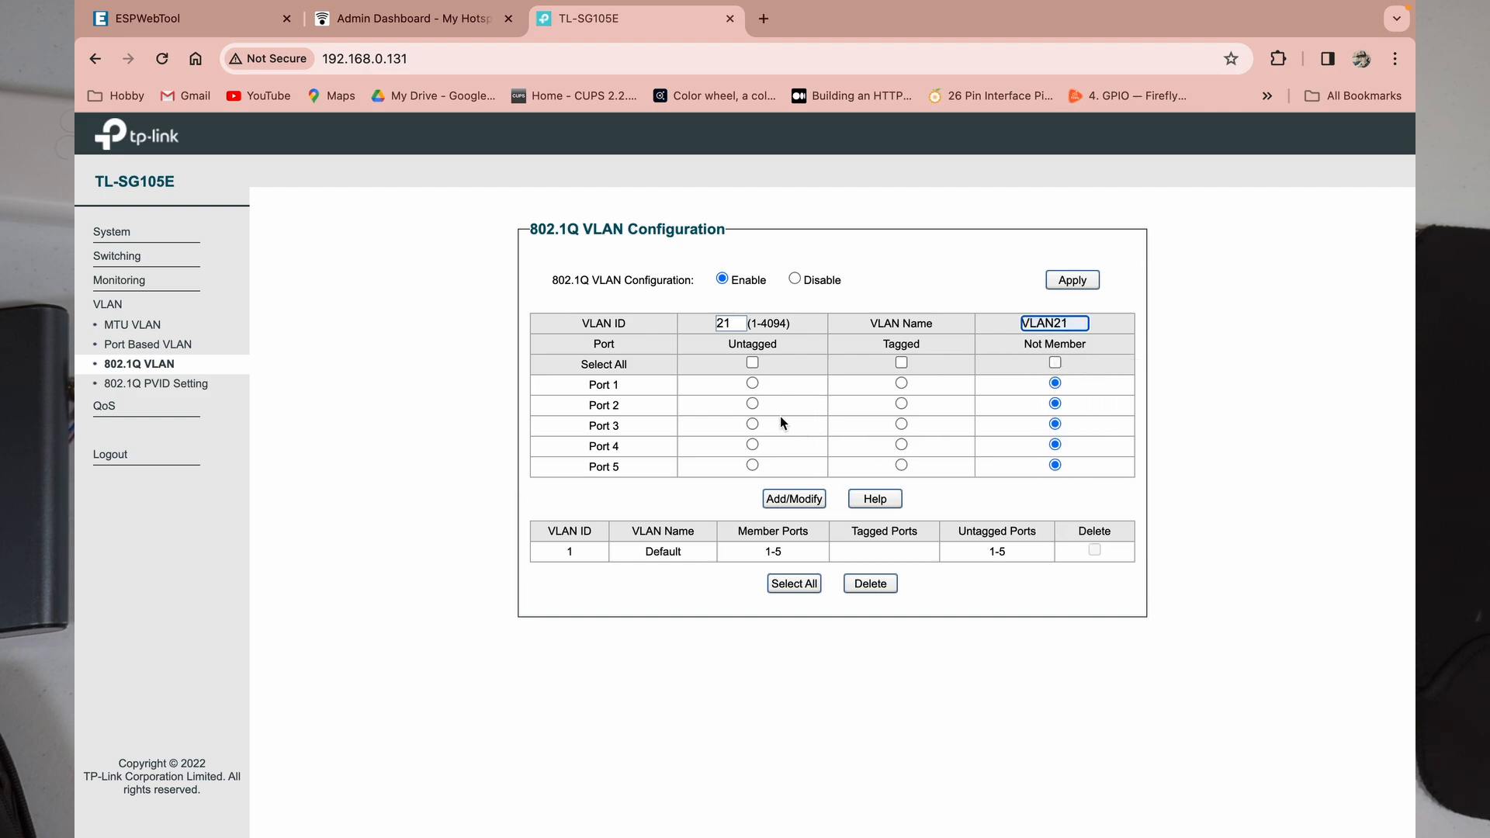
click(902, 404)
click(753, 425)
click(789, 500)
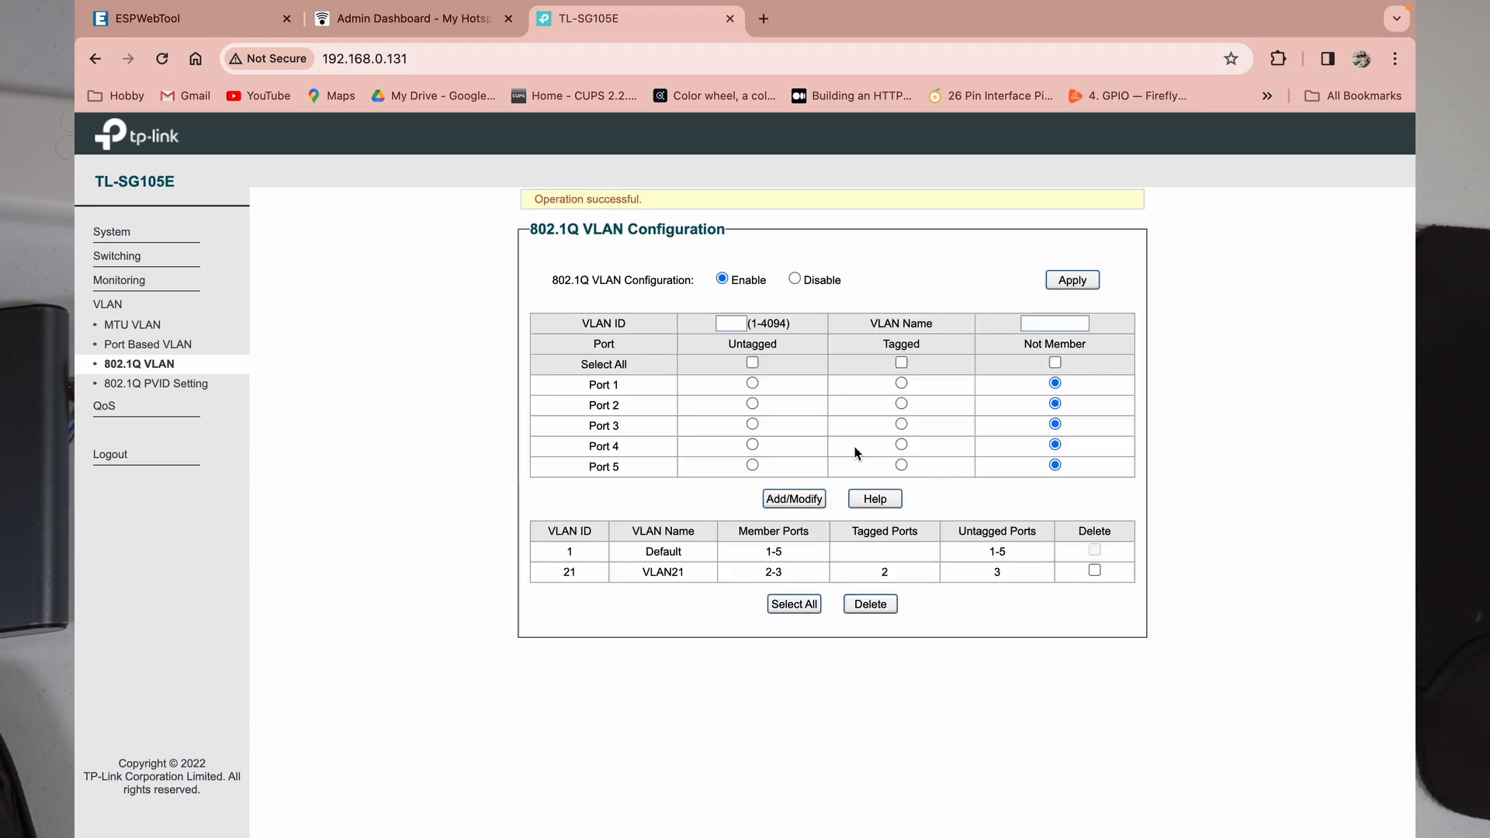
click(738, 326)
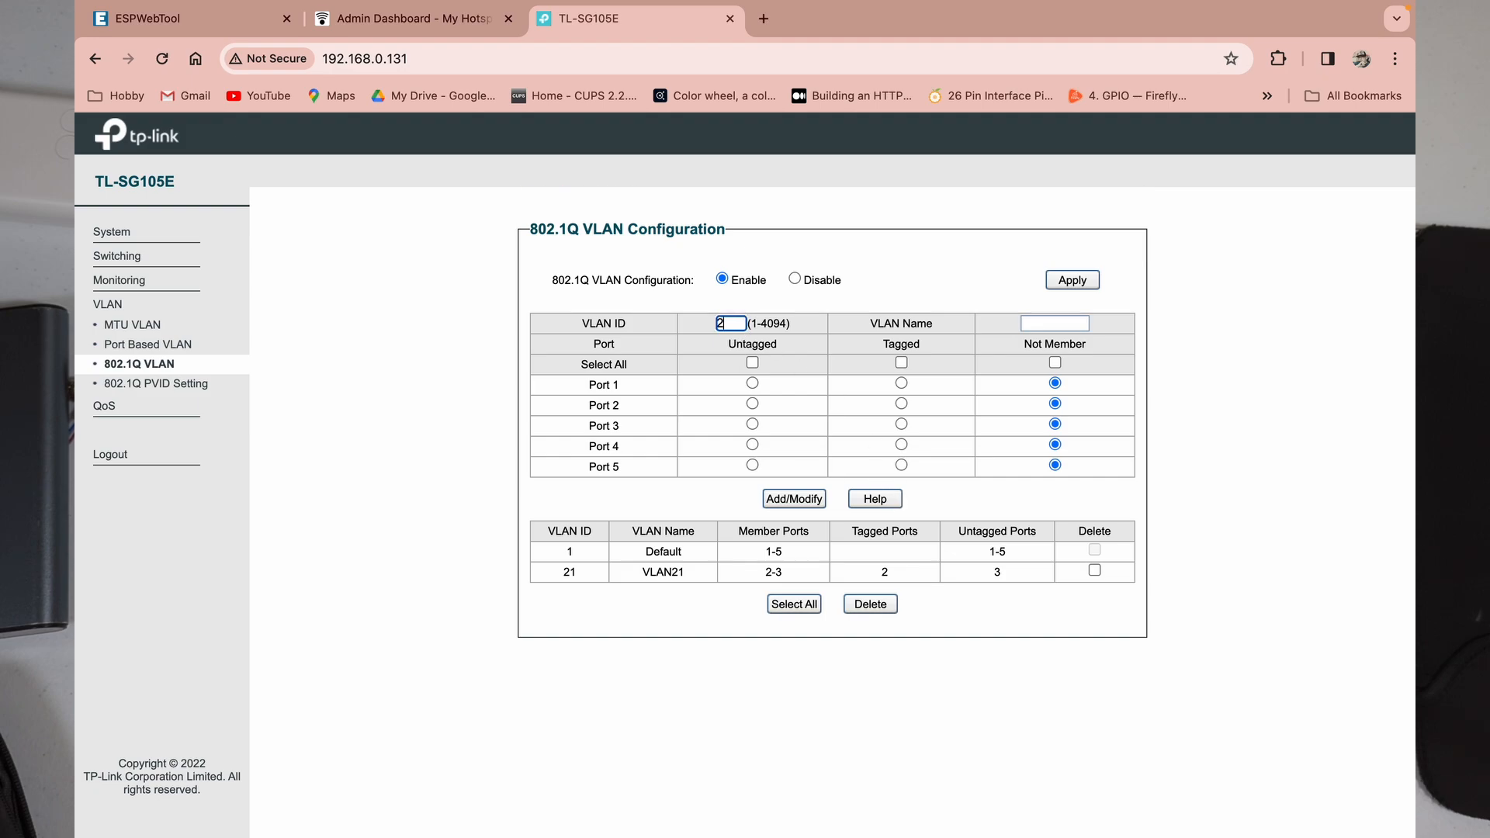
Step: Add VLAN 22 'VLAN22' with port 2 tagged and port 4 untagged
text(22)
click(1046, 326)
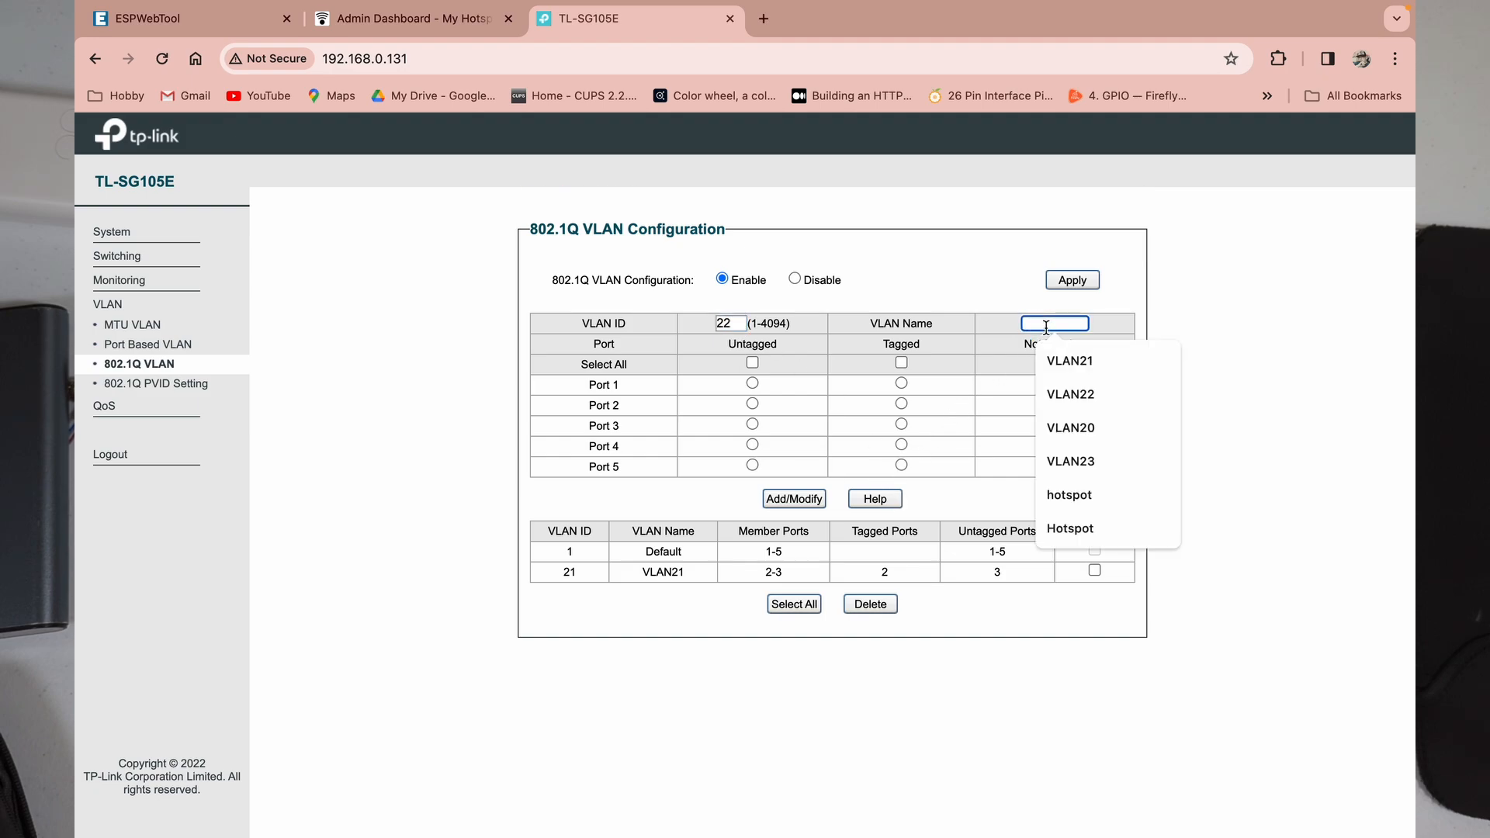
click(1071, 395)
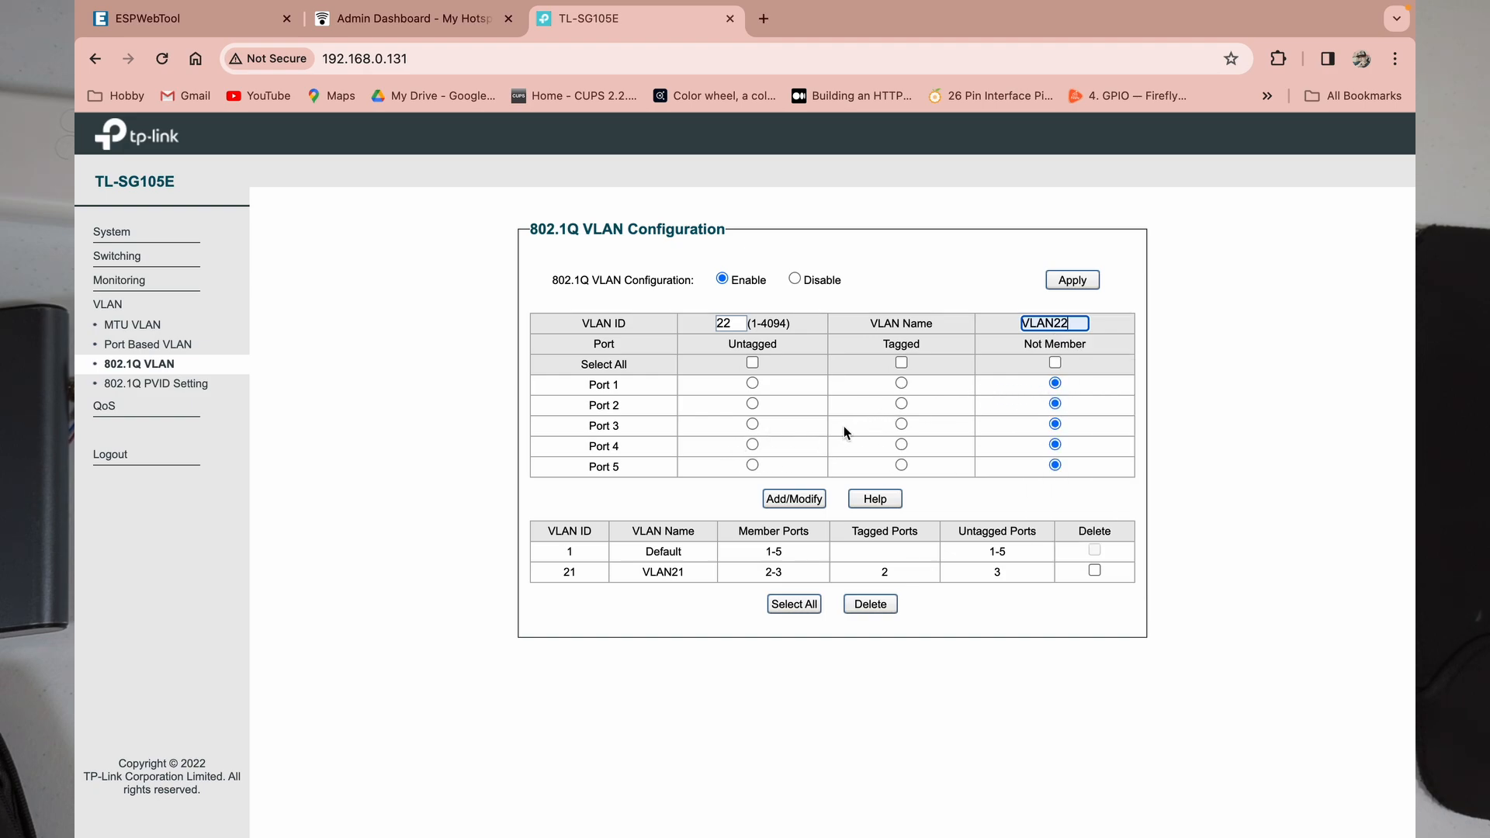
click(900, 404)
click(752, 446)
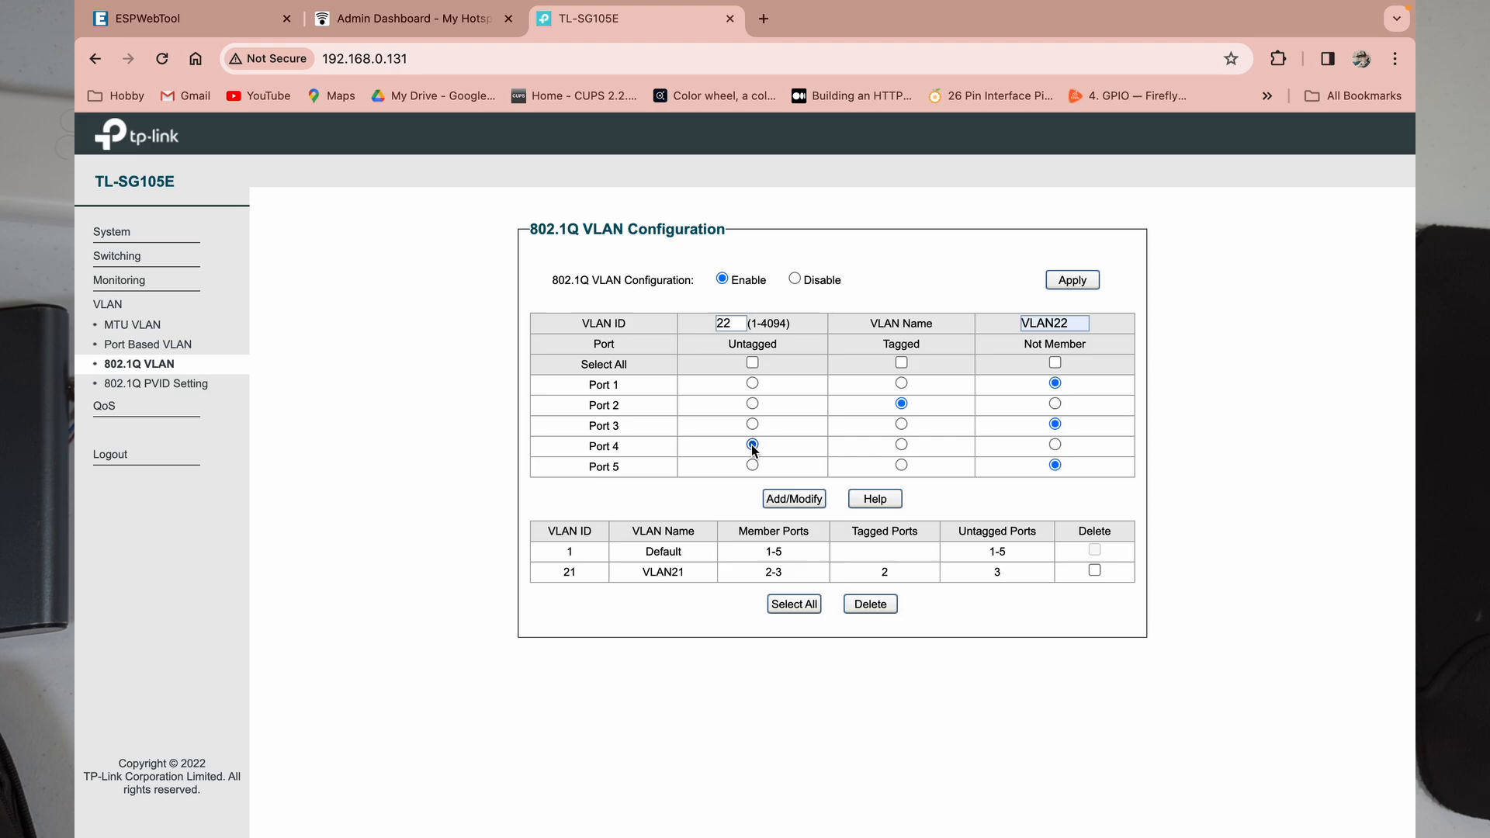
click(810, 501)
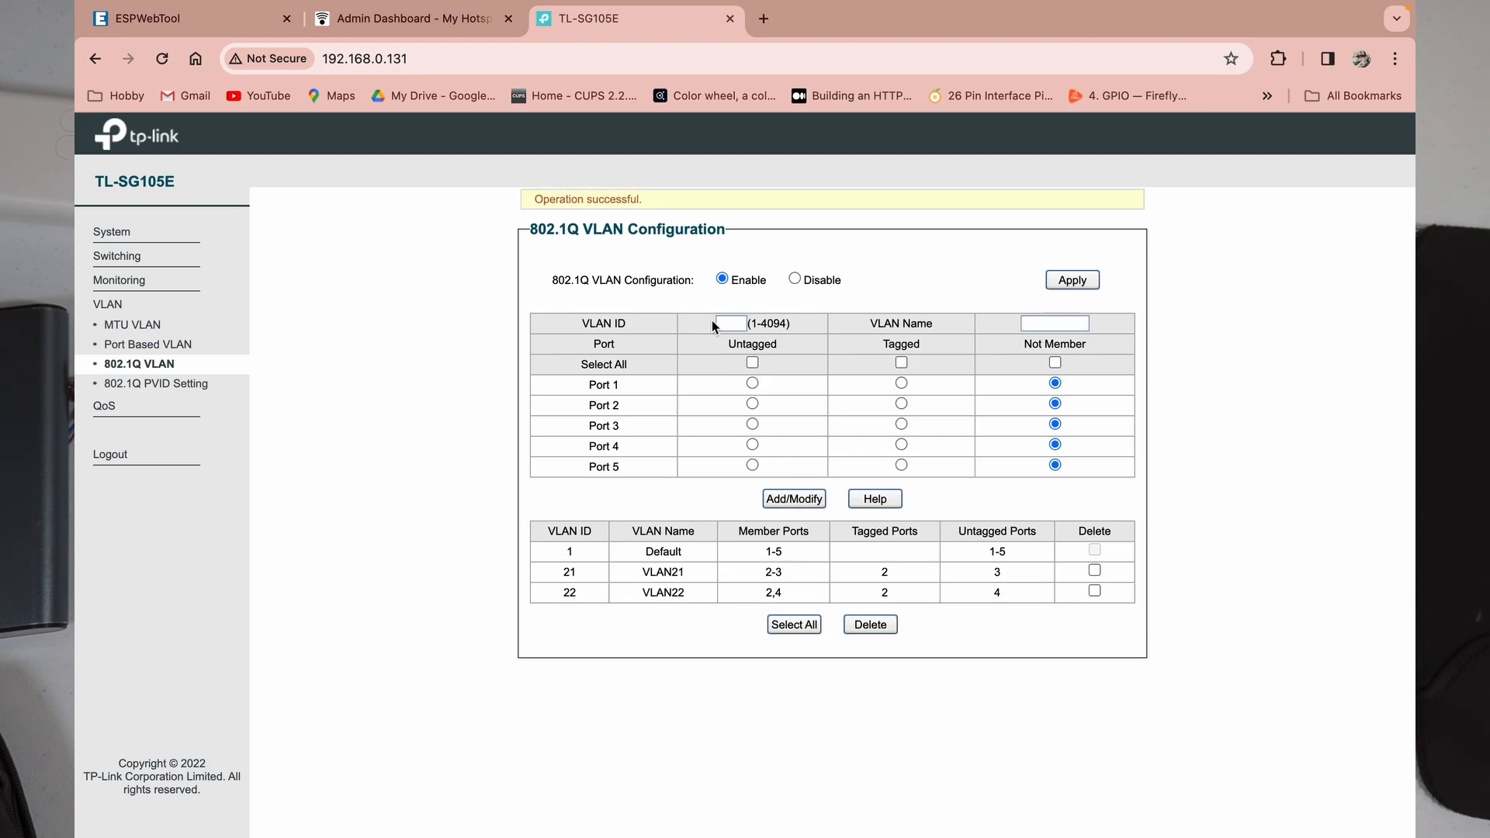
Step: Add VLAN 23 'VLAN23' with port 2 tagged and port 5 untagged
click(732, 322)
text(23)
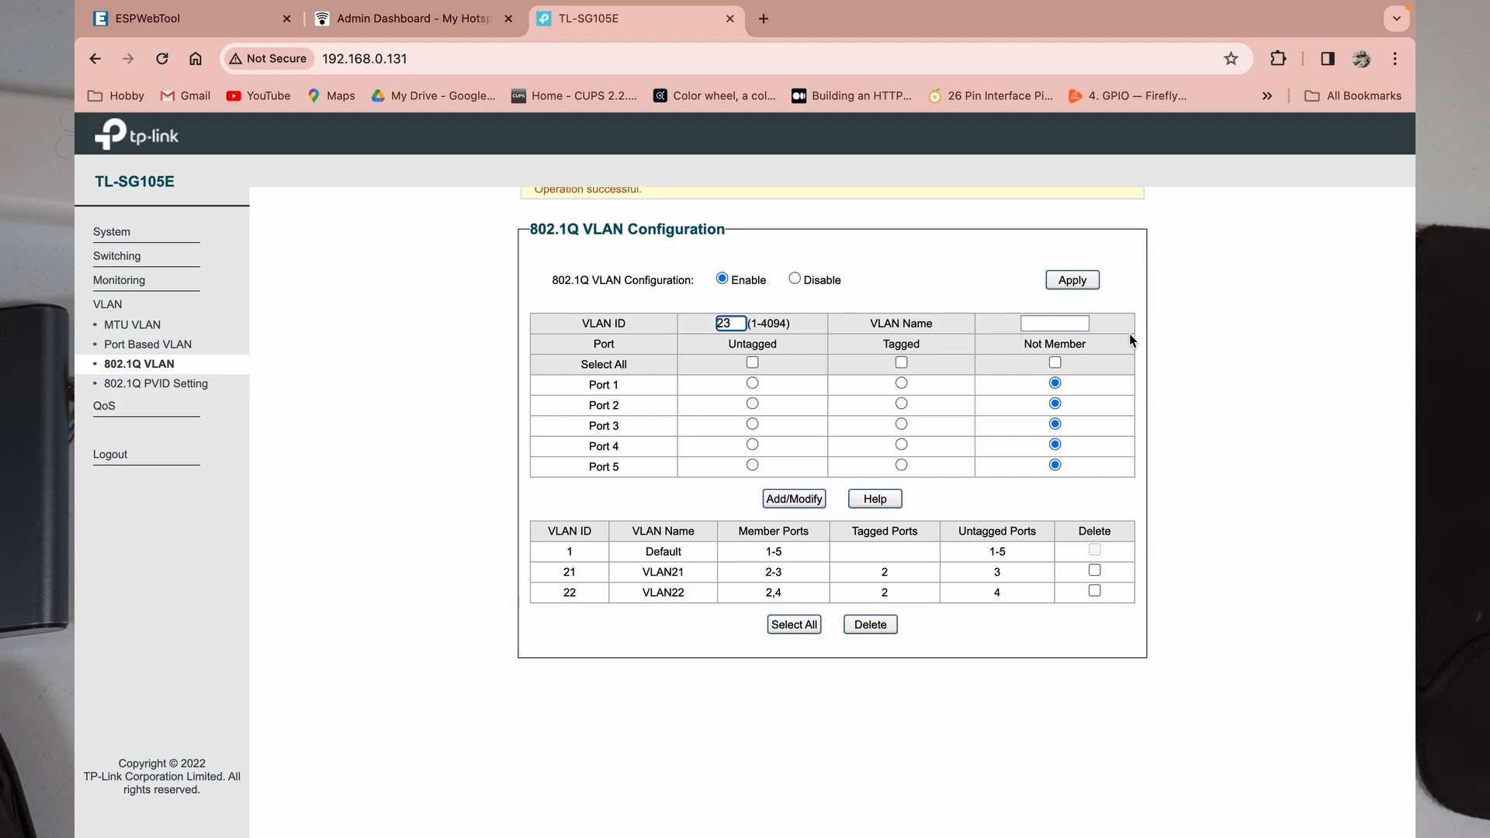
click(1059, 324)
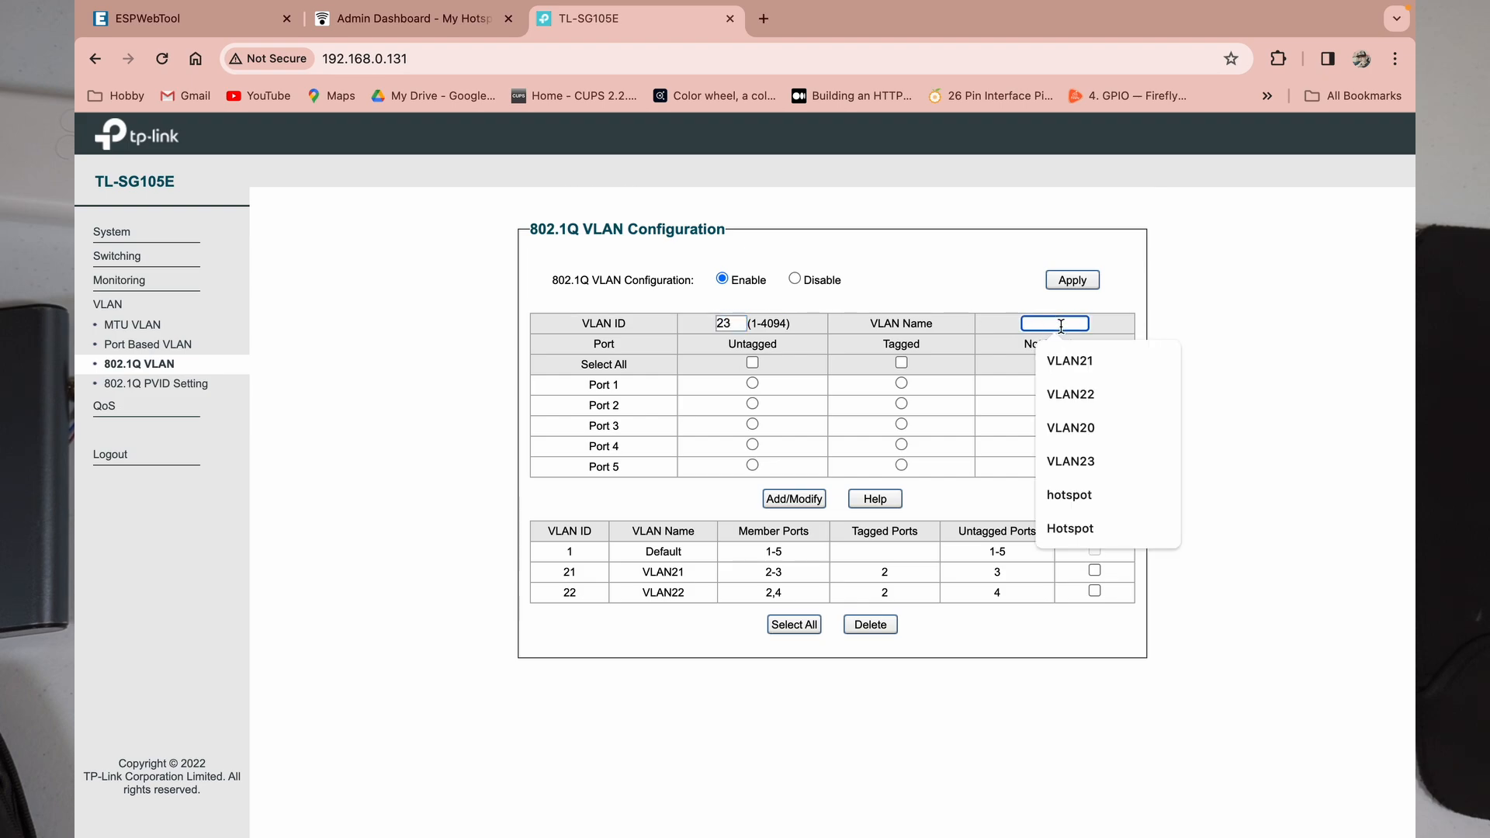
click(1078, 461)
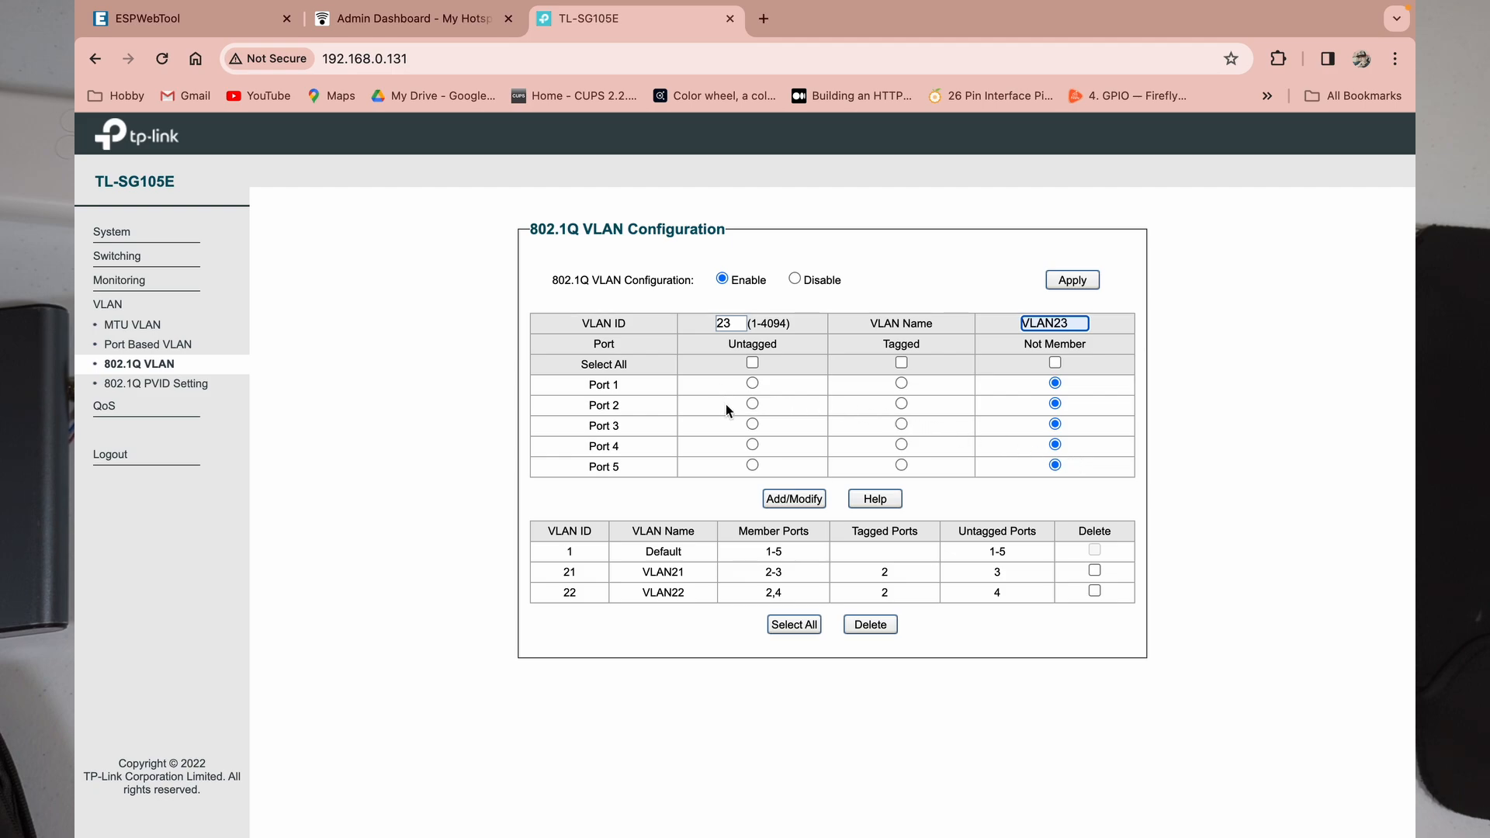
click(901, 405)
click(751, 464)
click(799, 501)
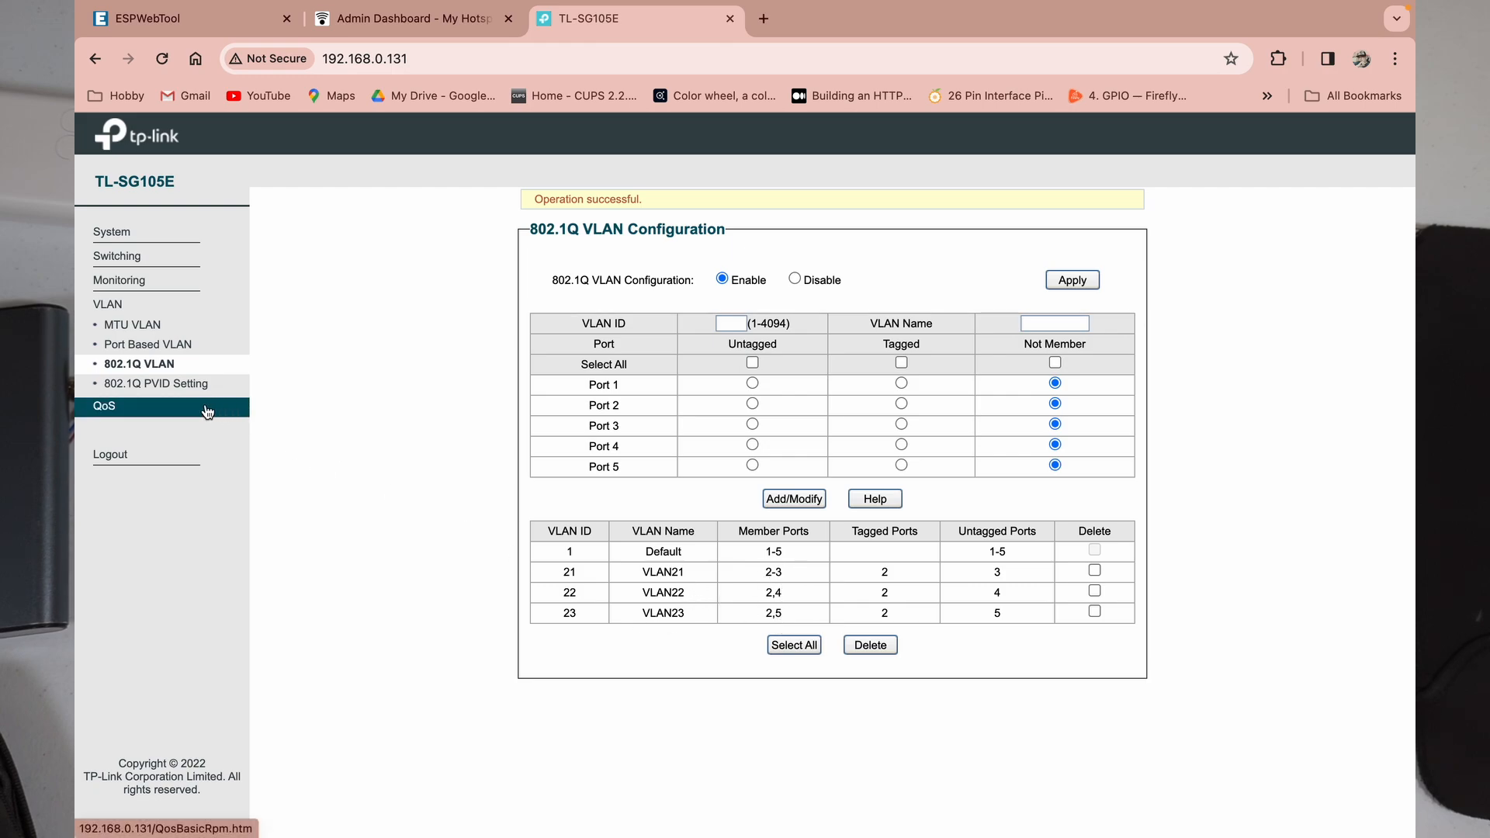
Step: On the 802.1Q PVID Setting page, set port 3's PVID to 21
click(155, 392)
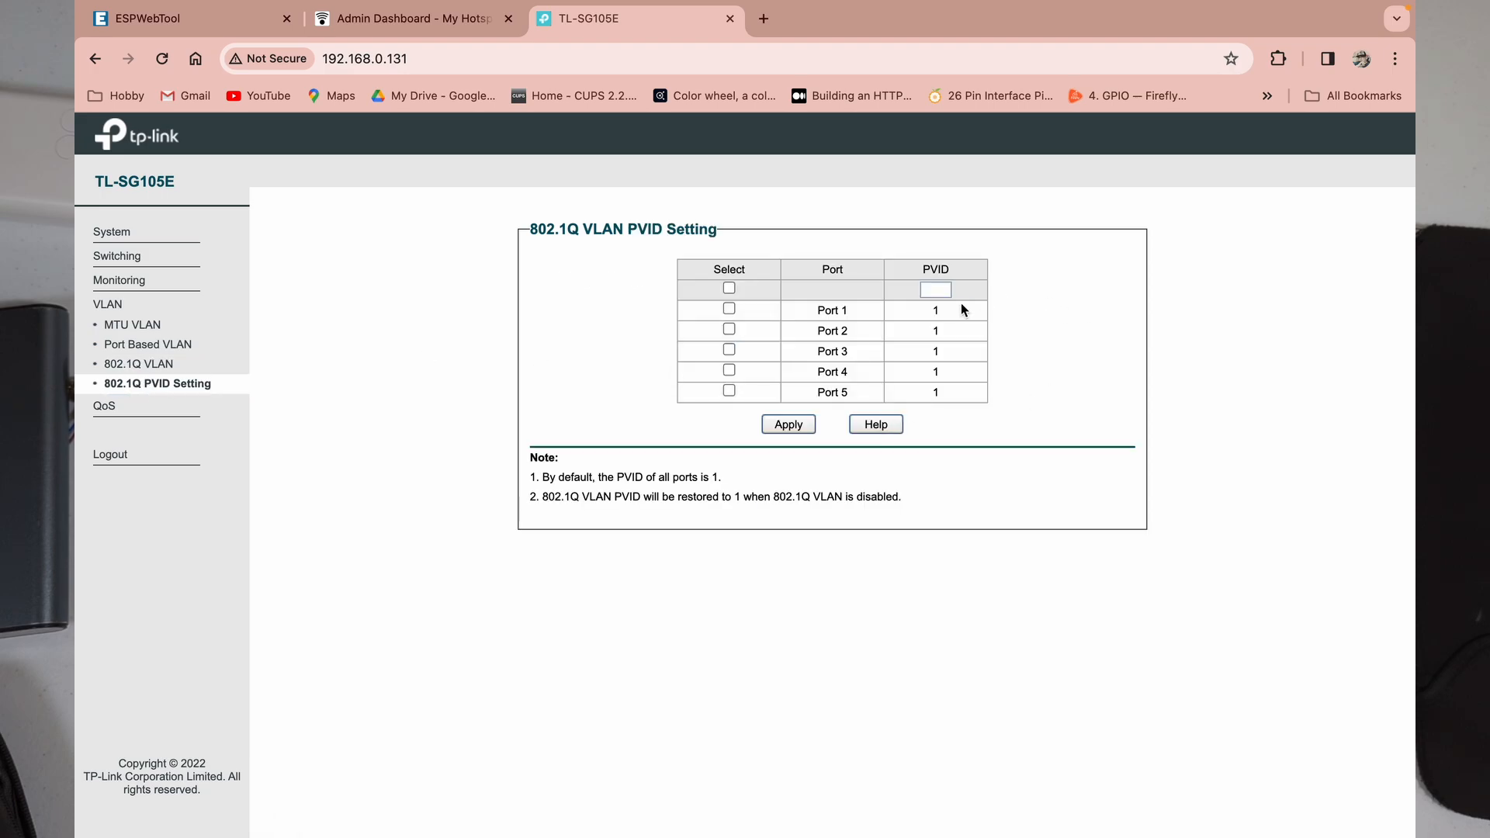
click(935, 290)
text(21)
click(729, 350)
click(798, 428)
Step: Set port 4's PVID to 22 and port 5's PVID to 23
click(943, 291)
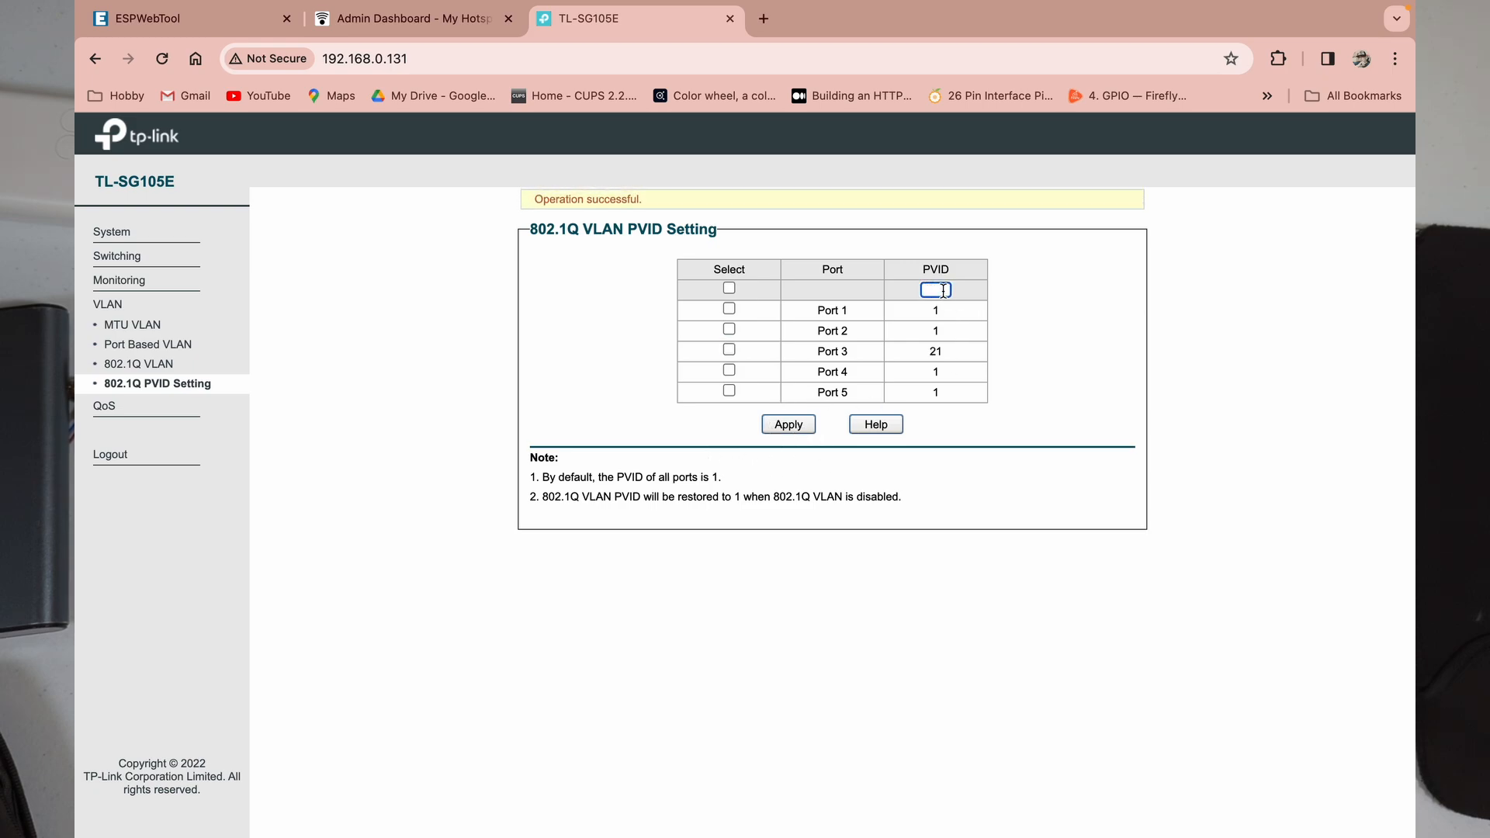
text(22)
click(729, 371)
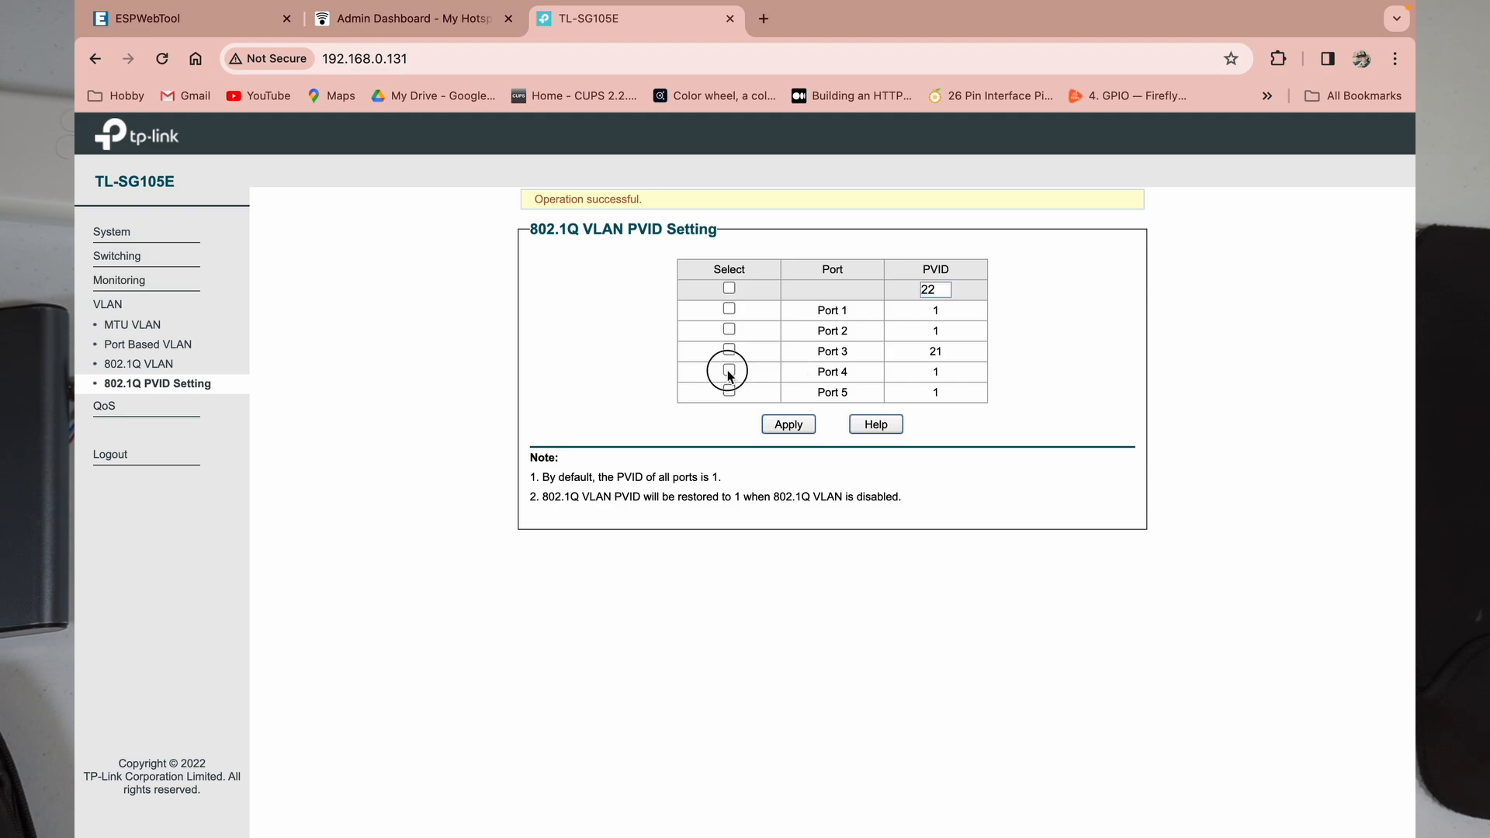
click(790, 425)
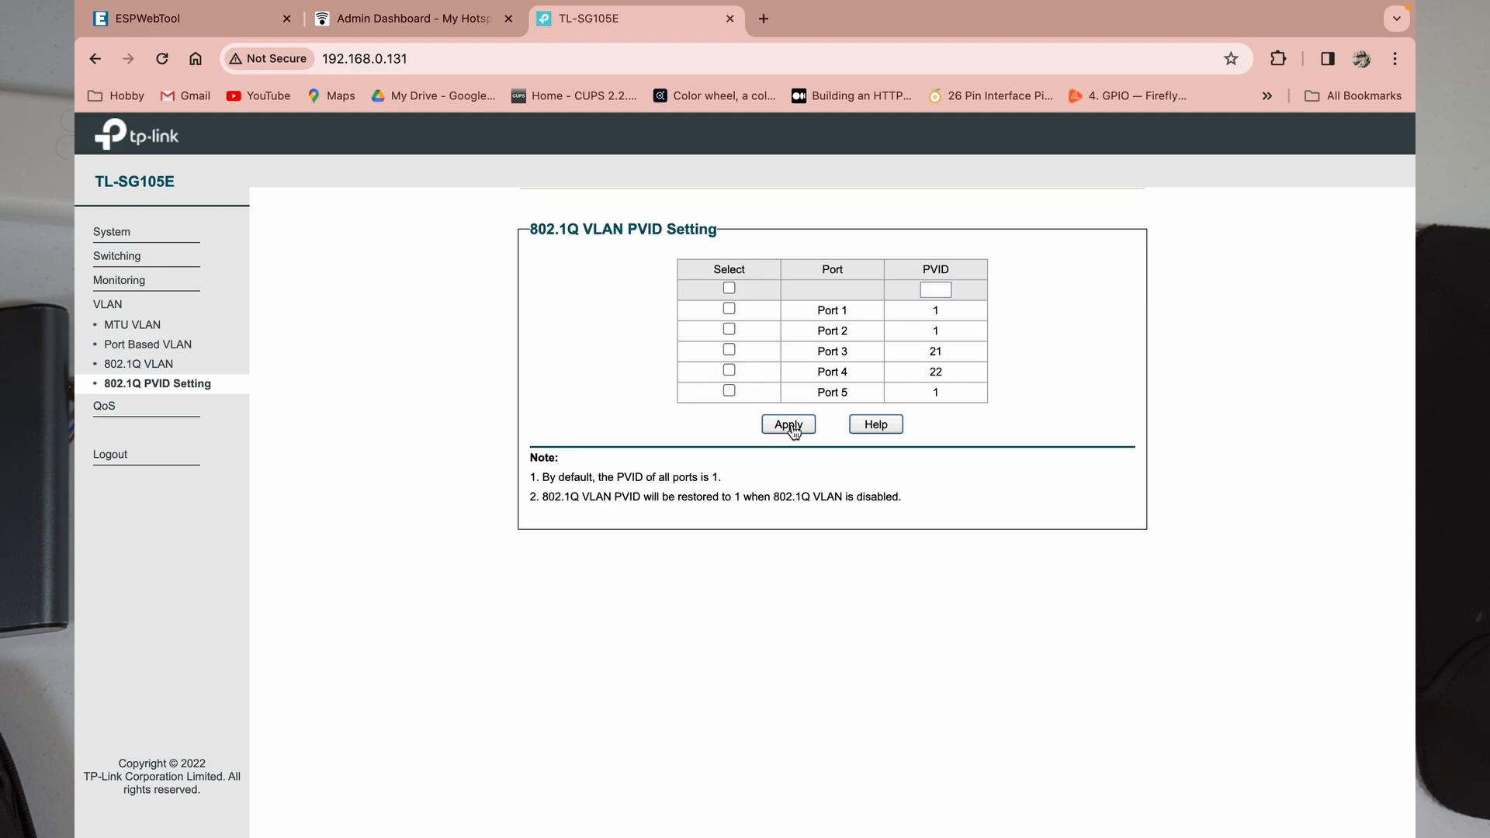
click(937, 291)
text(2)
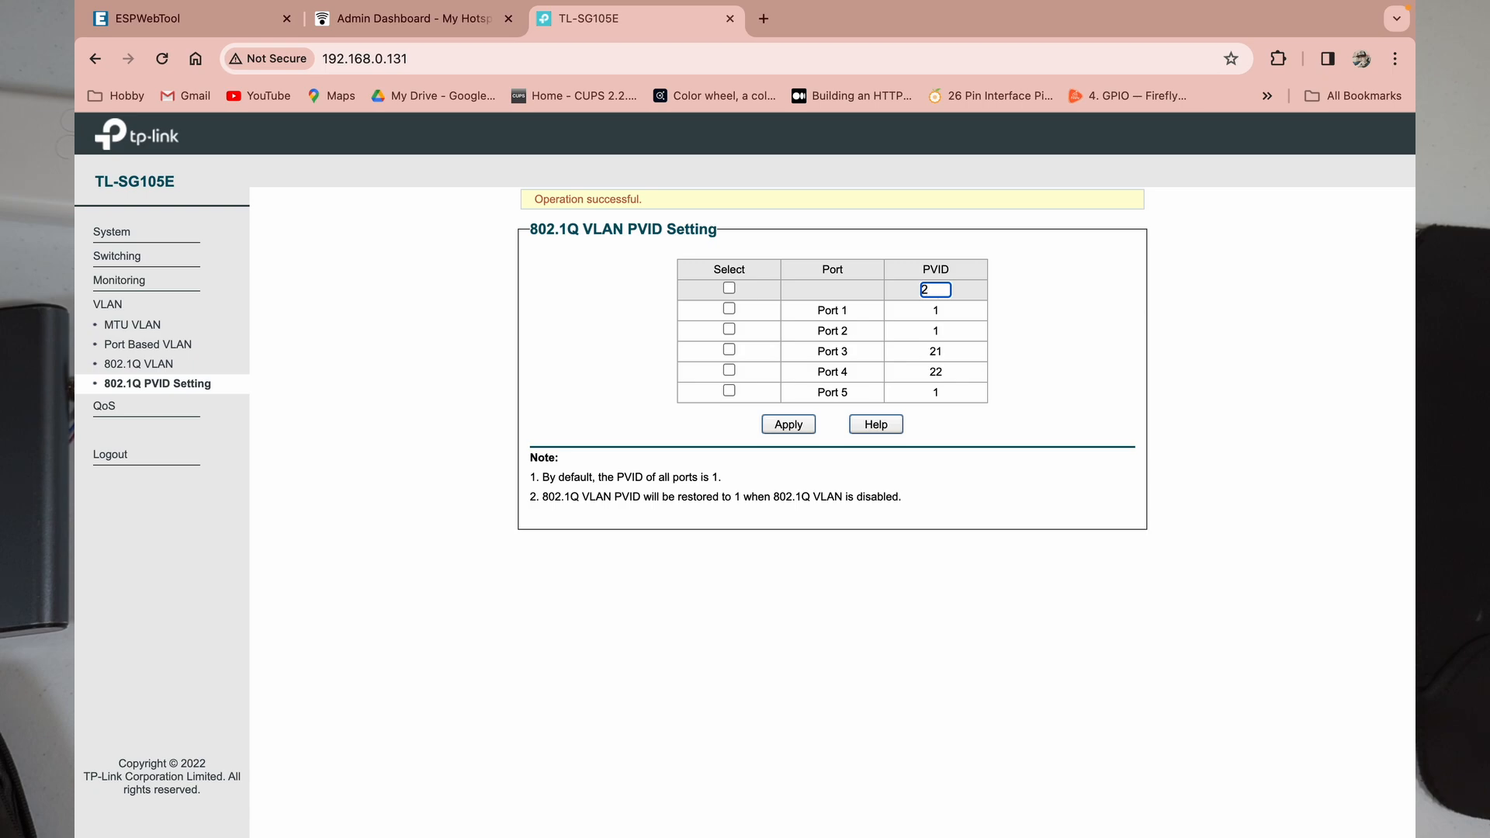
text(3)
click(729, 390)
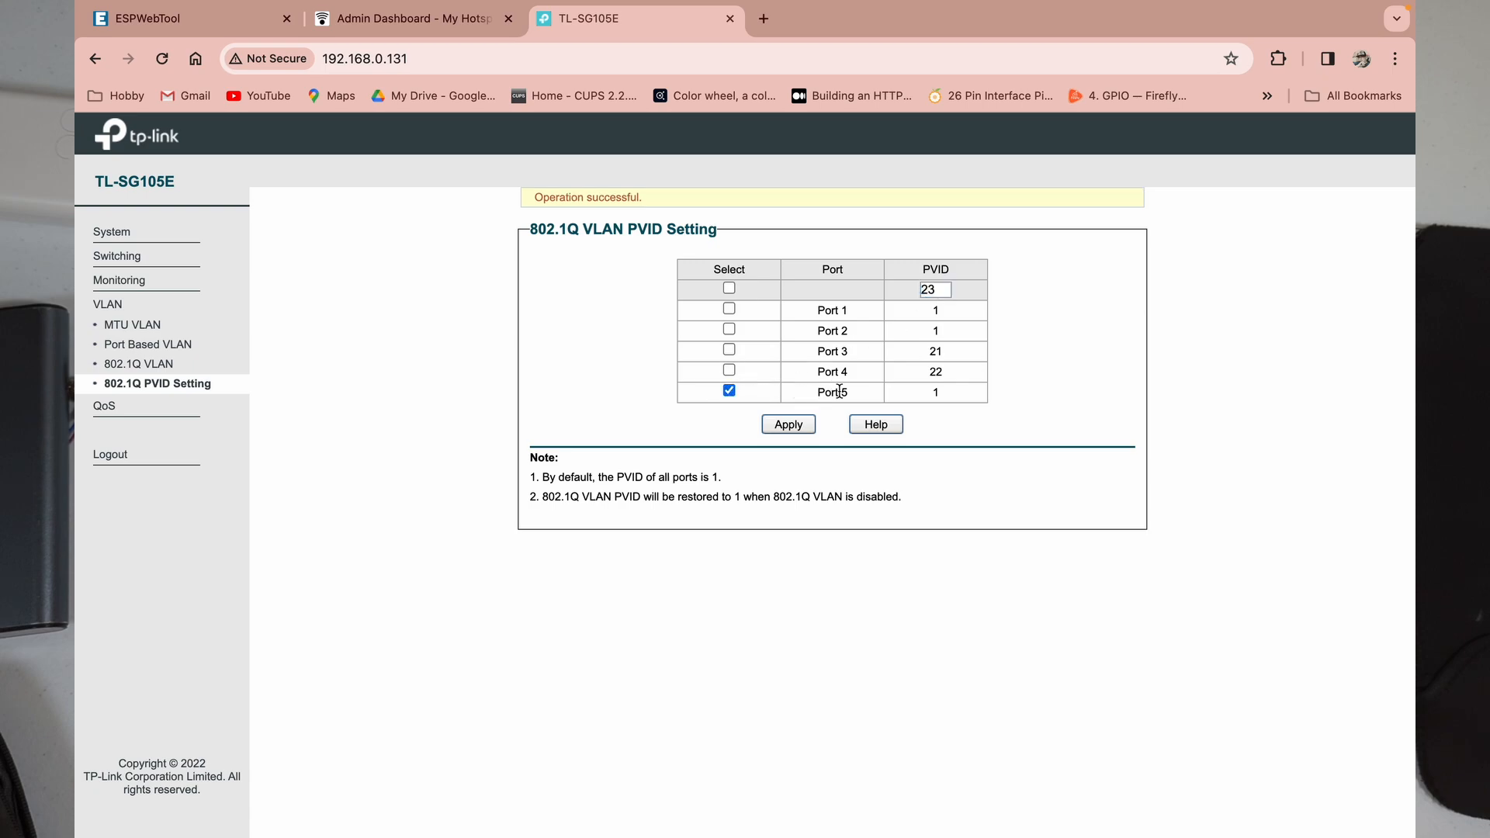
click(788, 426)
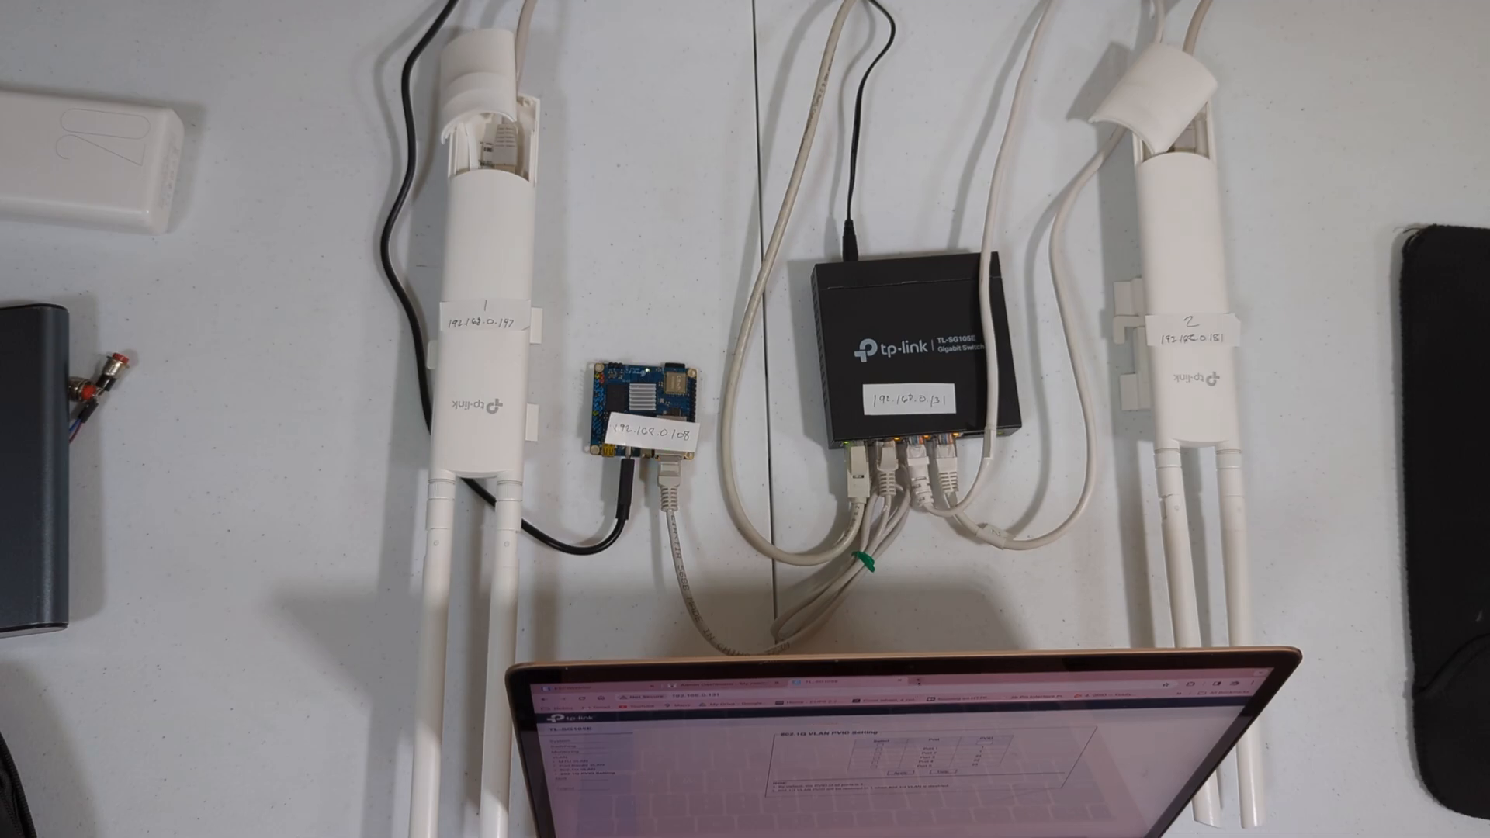
Step: Load the access point's login page at 192.168.0.147 in a new browser tab
click(918, 681)
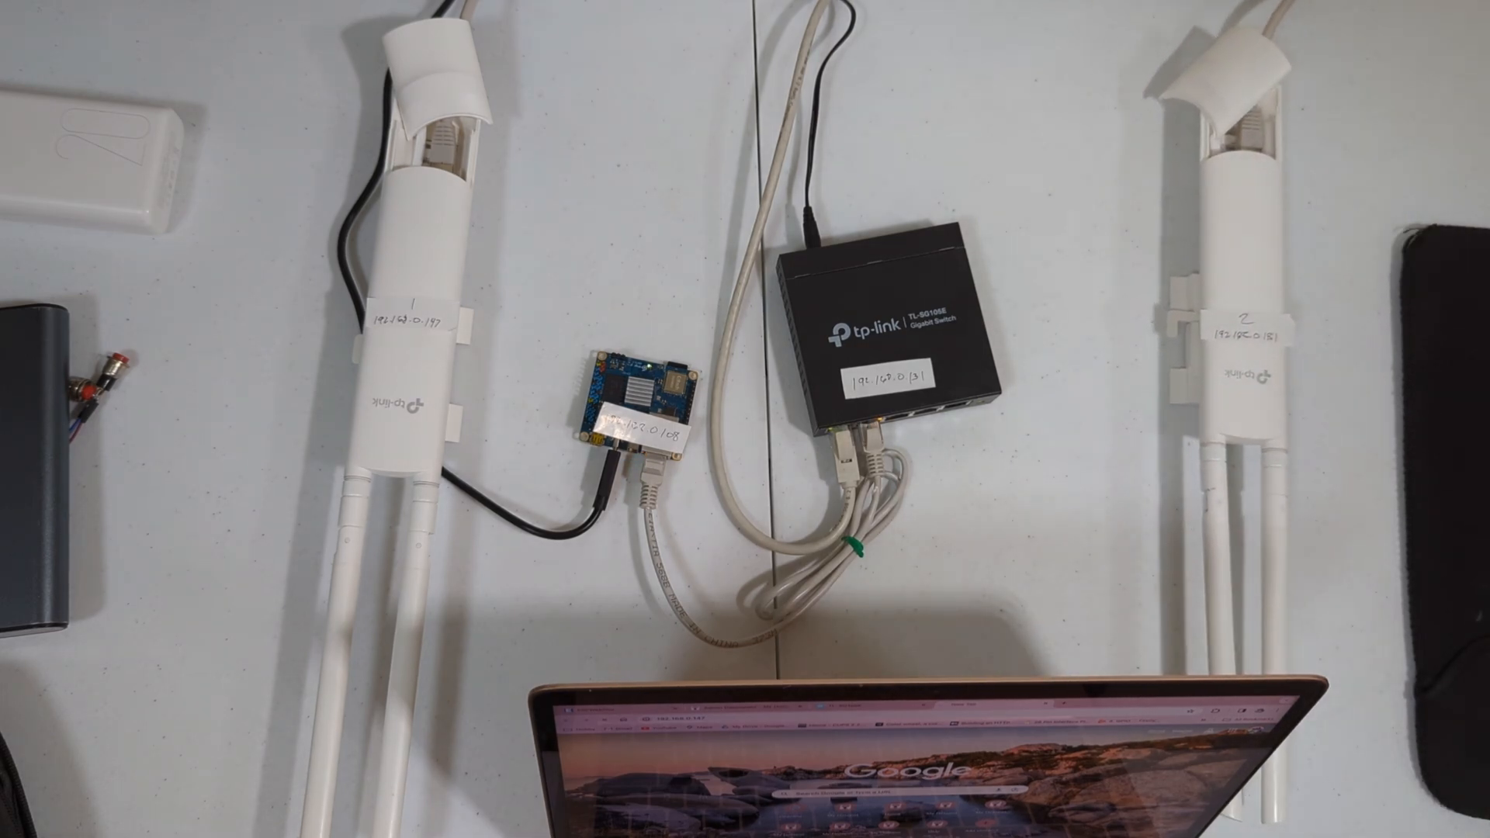
key(Return)
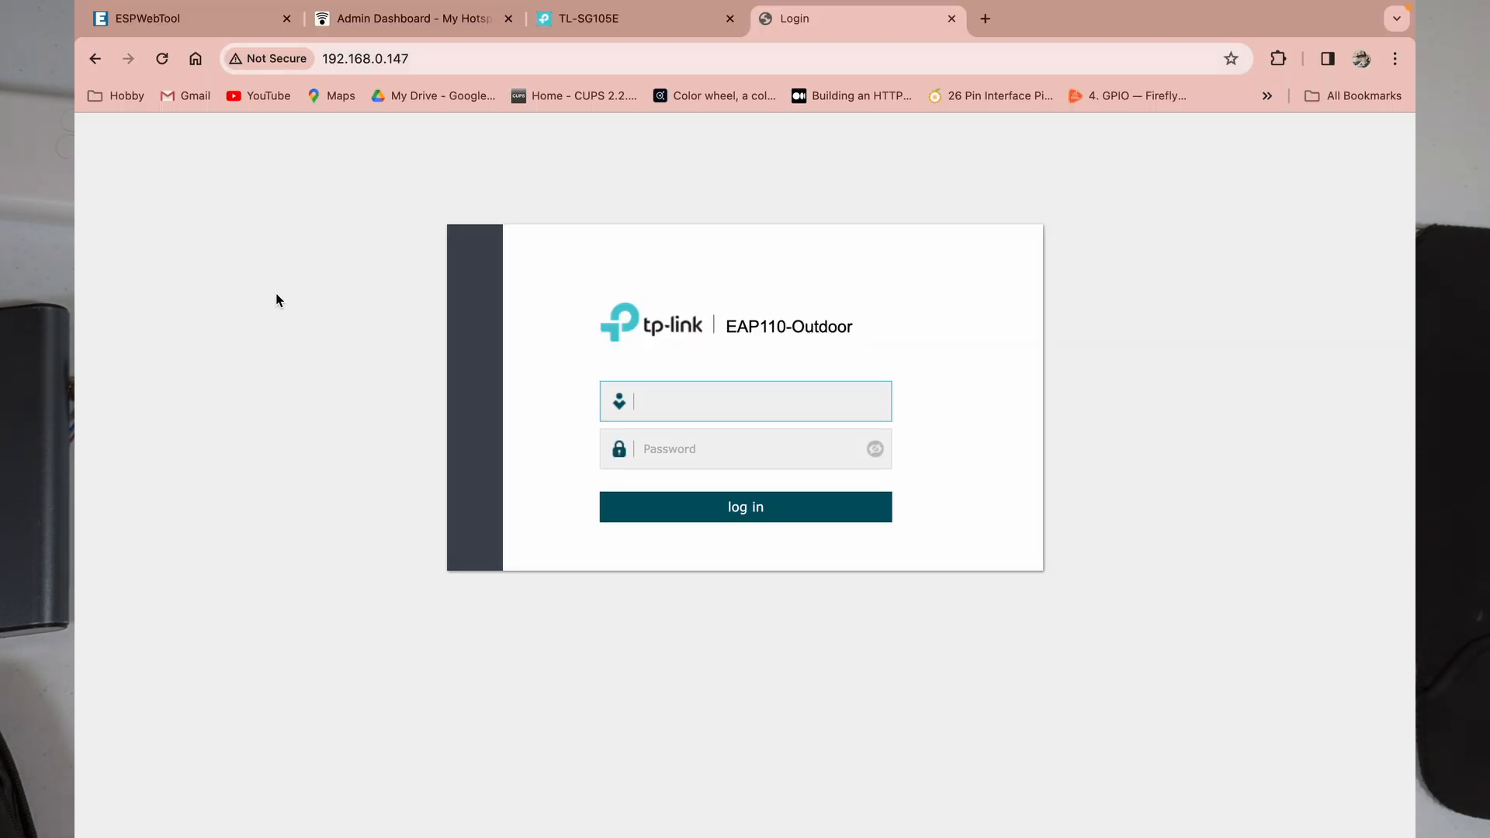
Step: Log in to the EAP110 with the admin user name and password, dismissing the browser's password prompts
click(702, 405)
text(admin)
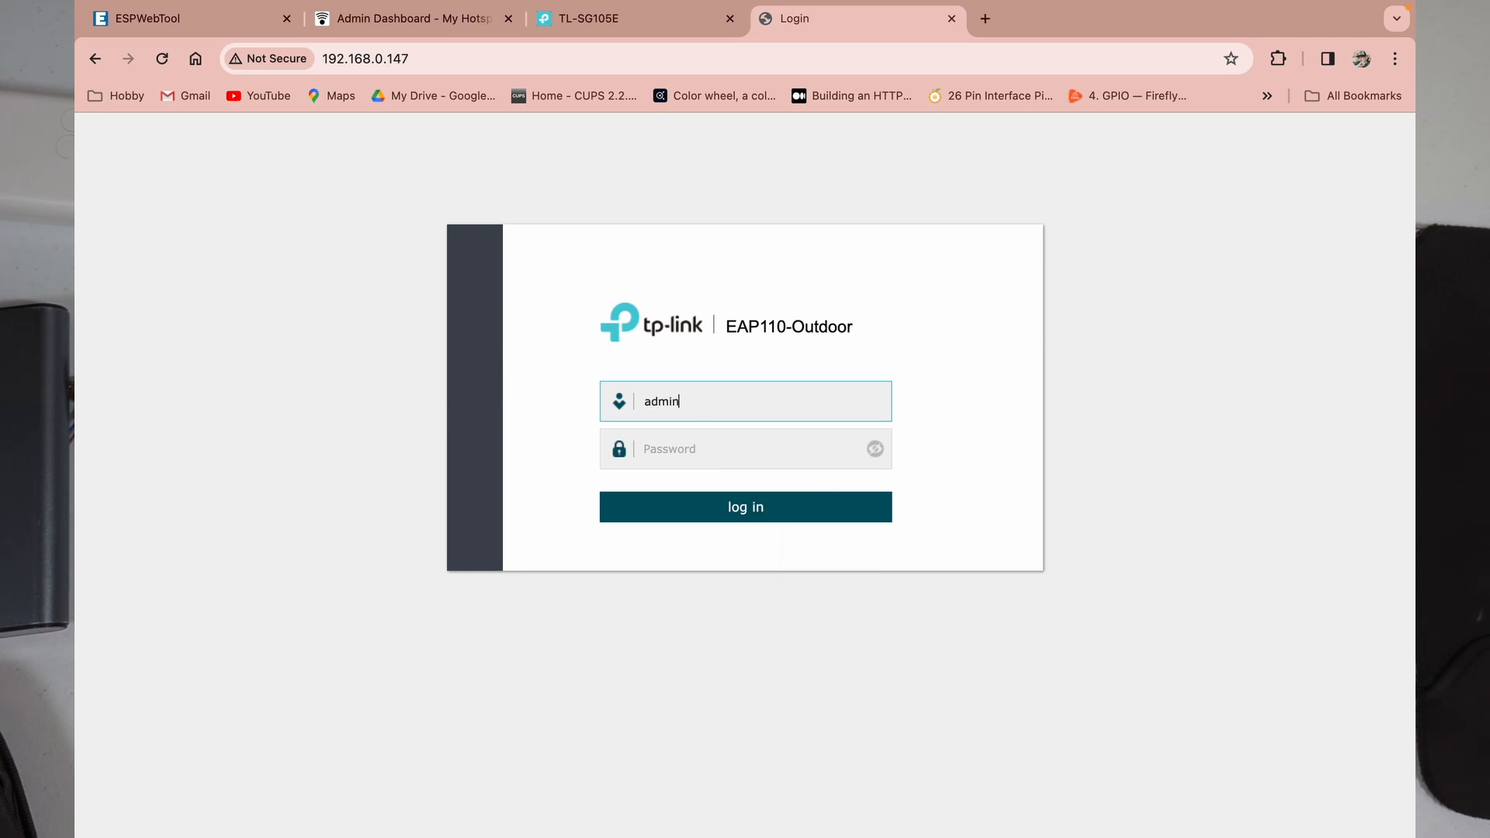
click(681, 456)
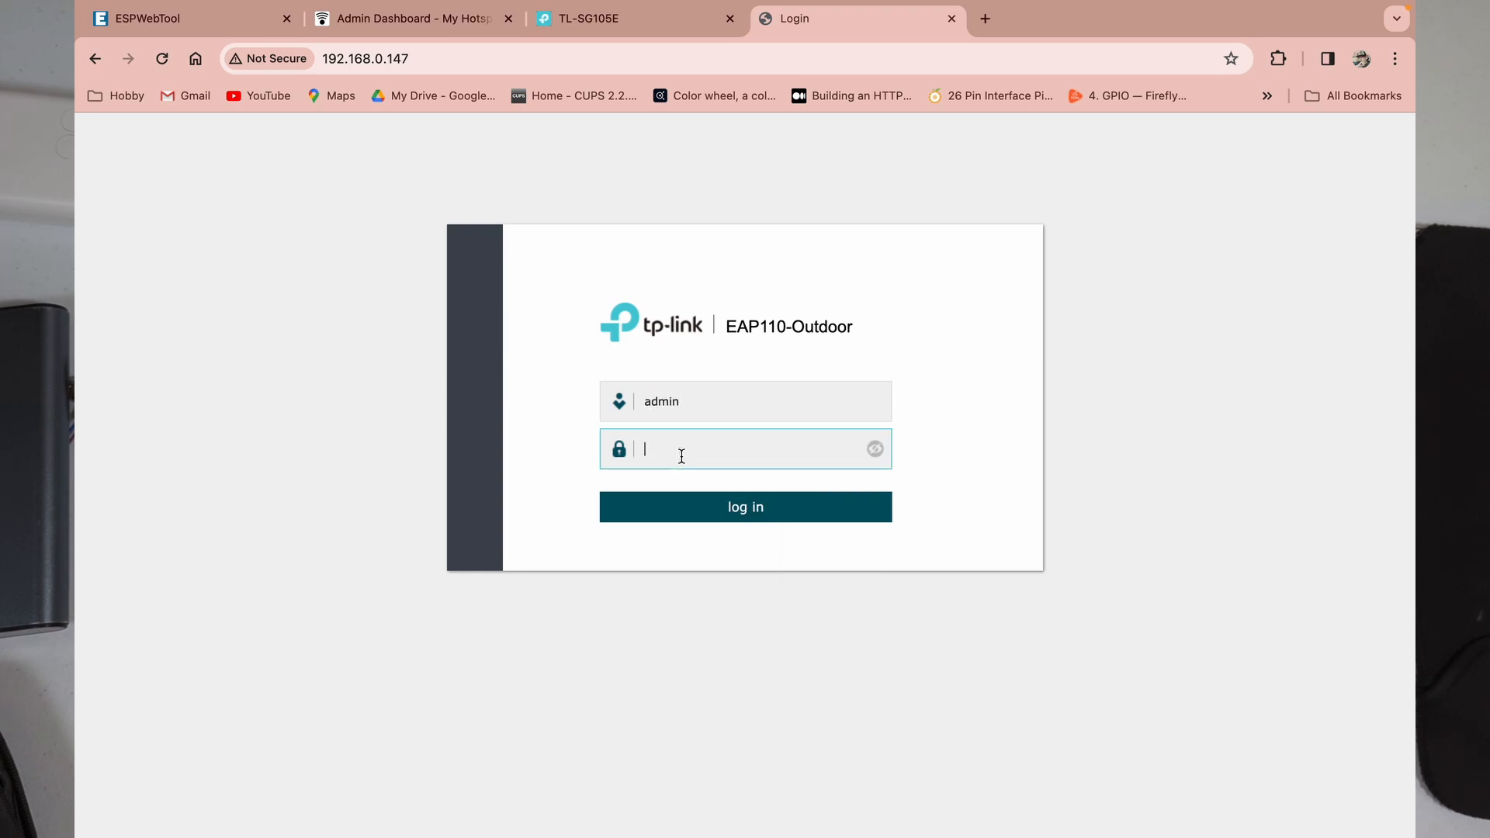
text(adm)
key(Return)
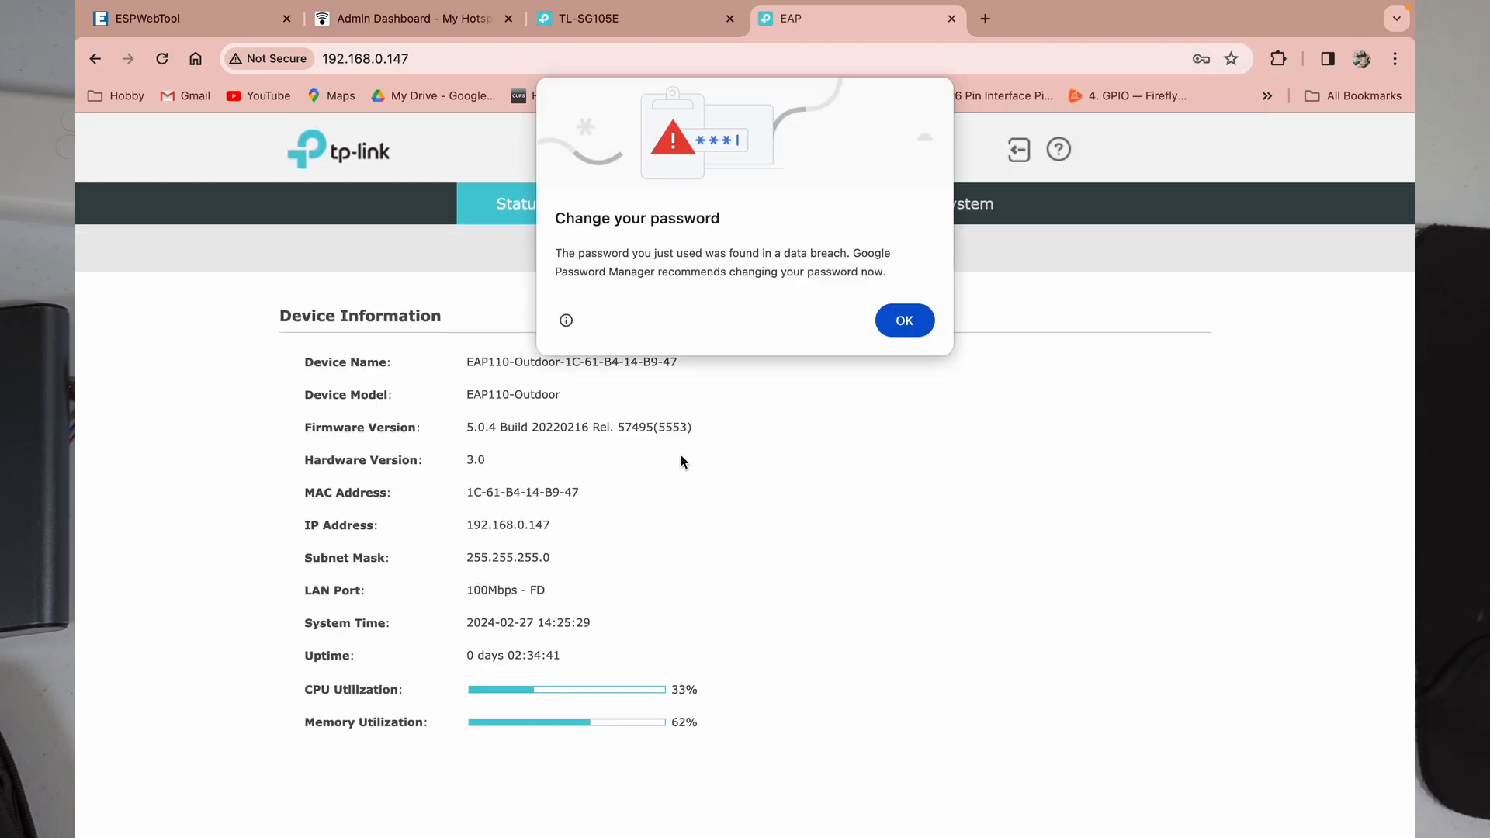
click(903, 320)
click(1222, 104)
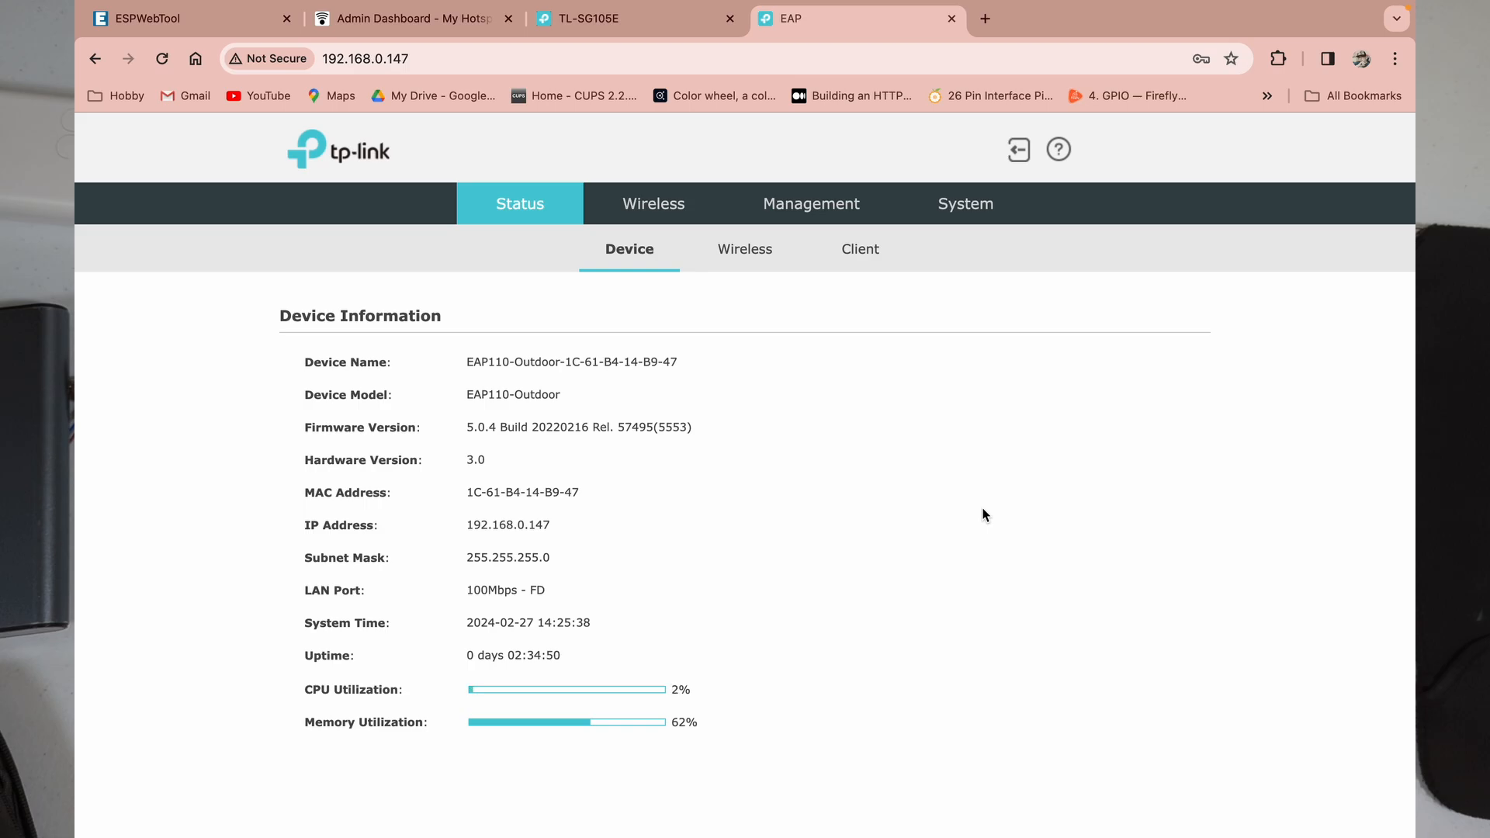
Step: In Wireless Settings, change the existing 2.4GHz SSID's name to 'Hotspot 1' and save
click(654, 204)
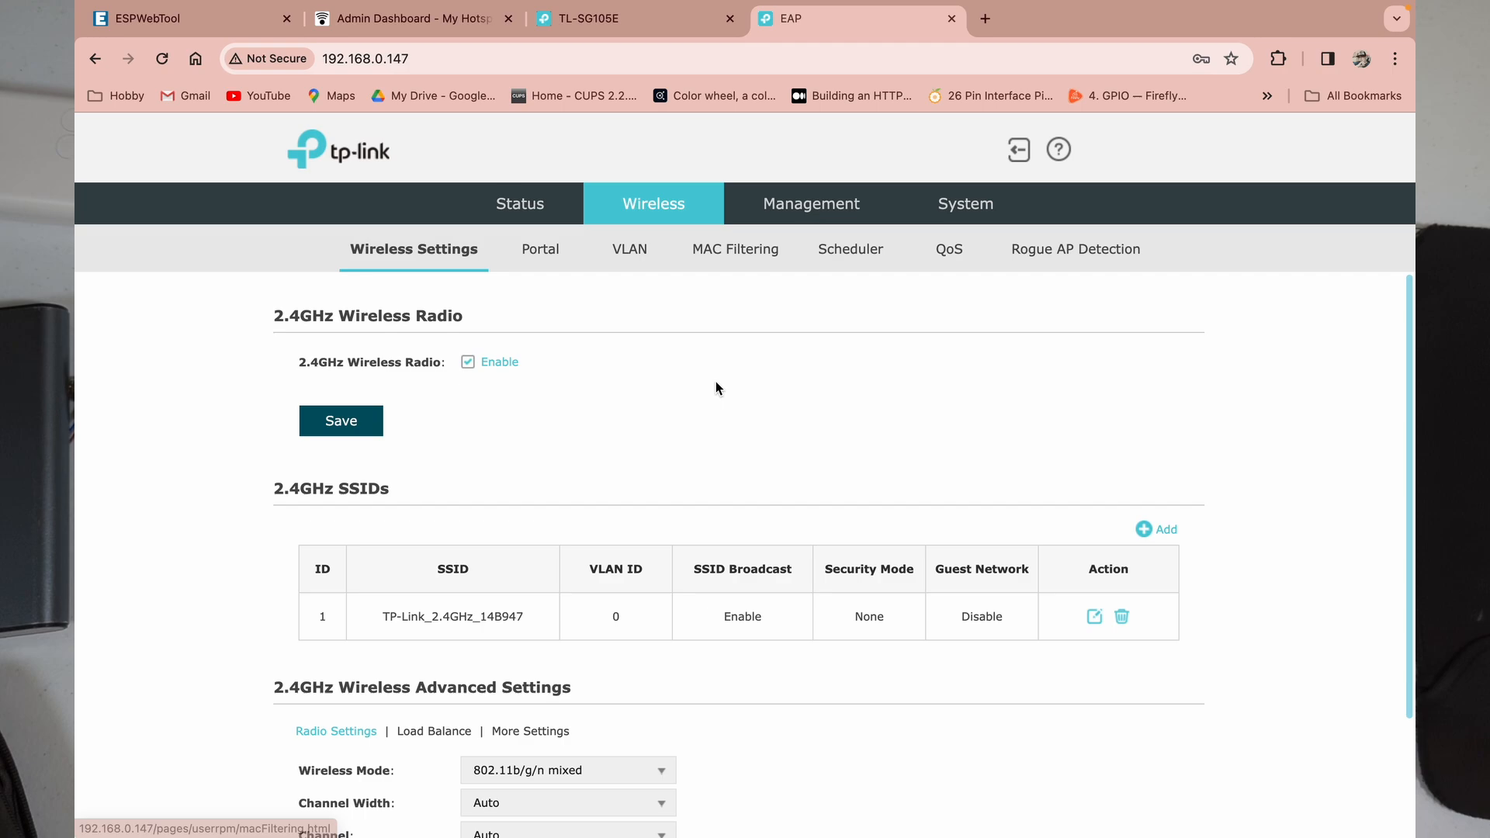
scroll(715, 384, down, 3)
scroll(716, 381, down, 1)
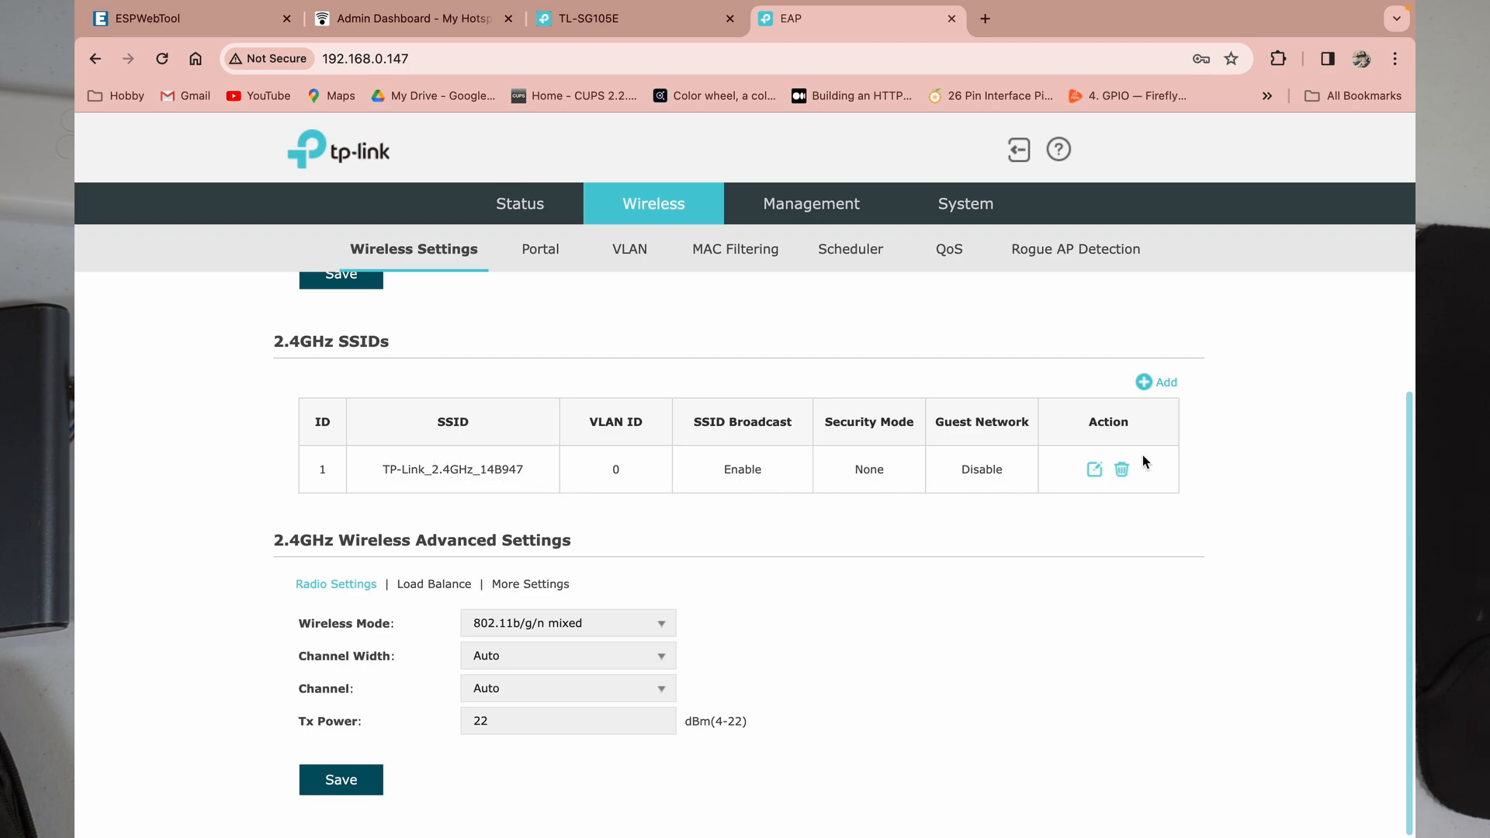
click(1094, 468)
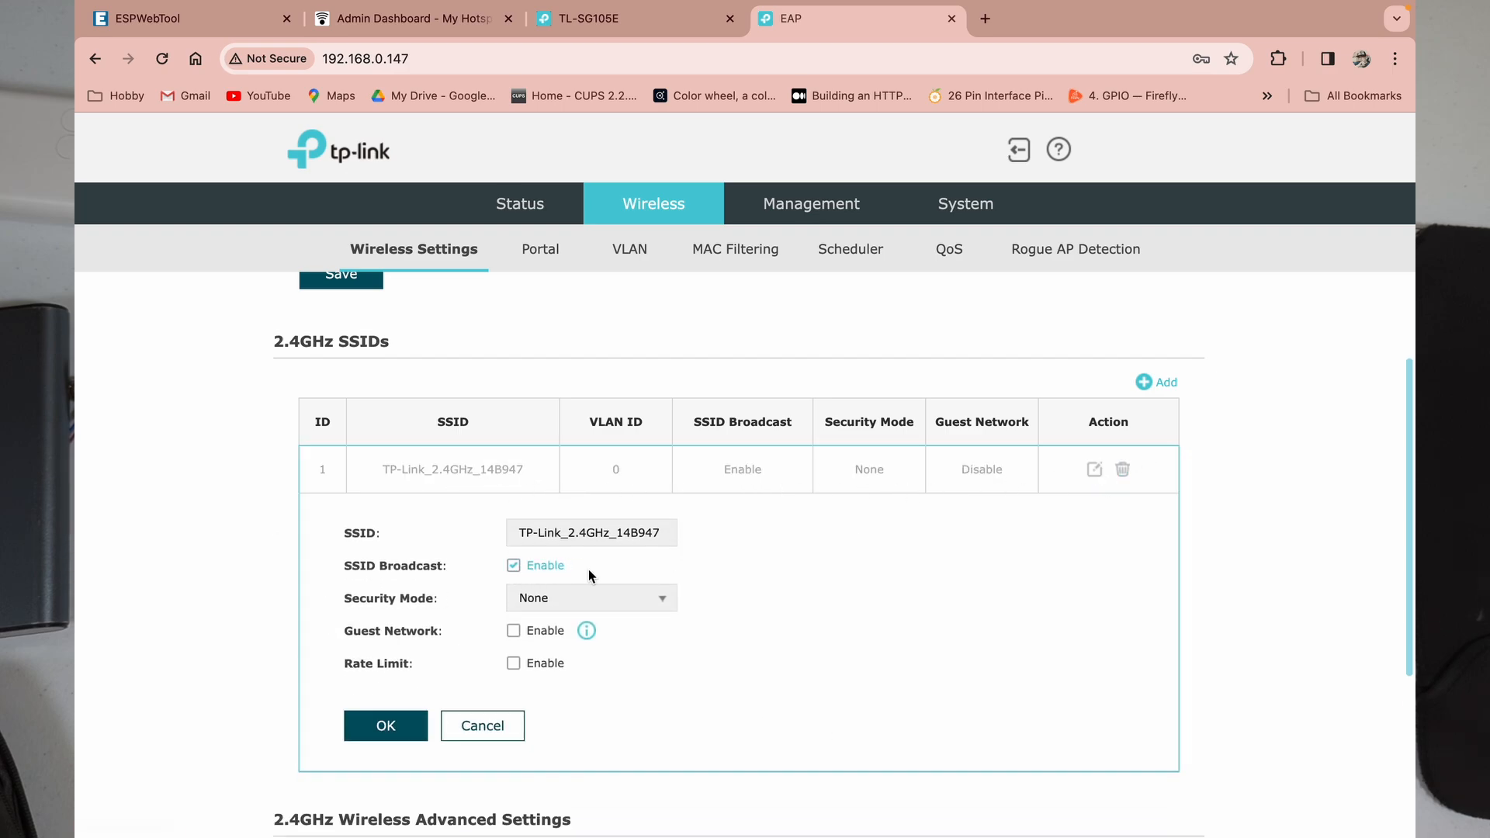
click(647, 535)
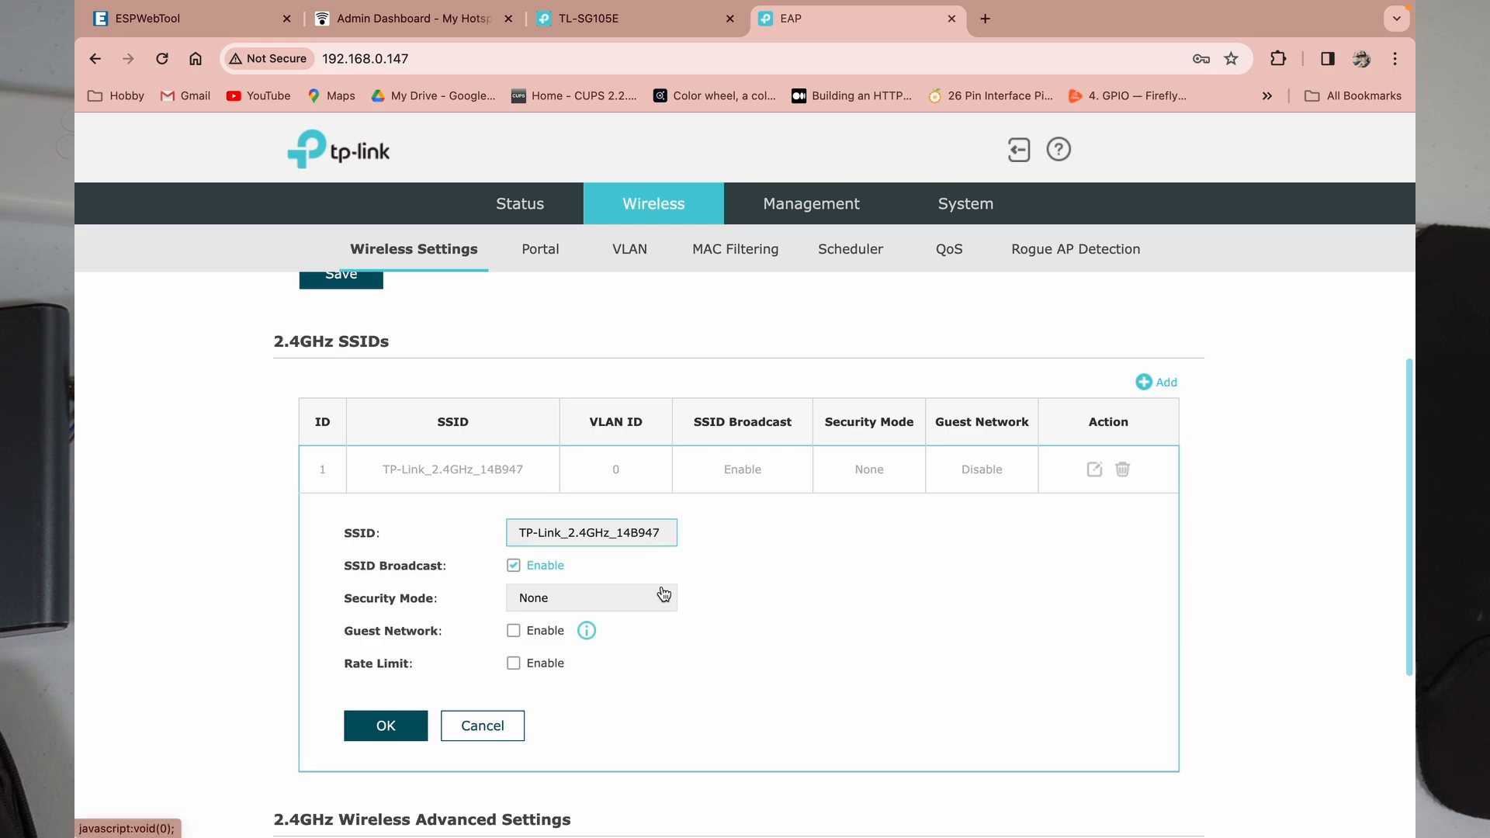
key(BackSpace)
key(BackSpace)
key(BackSpace)
key(BackSpace)
key(BackSpace)
key(BackSpace)
key(BackSpace)
key(BackSpace)
key(BackSpace)
key(BackSpace)
key(BackSpace)
key(BackSpace)
key(BackSpace)
key(BackSpace)
key(BackSpace)
key(BackSpace)
key(BackSpace)
key(BackSpace)
key(BackSpace)
key(BackSpace)
key(BackSpace)
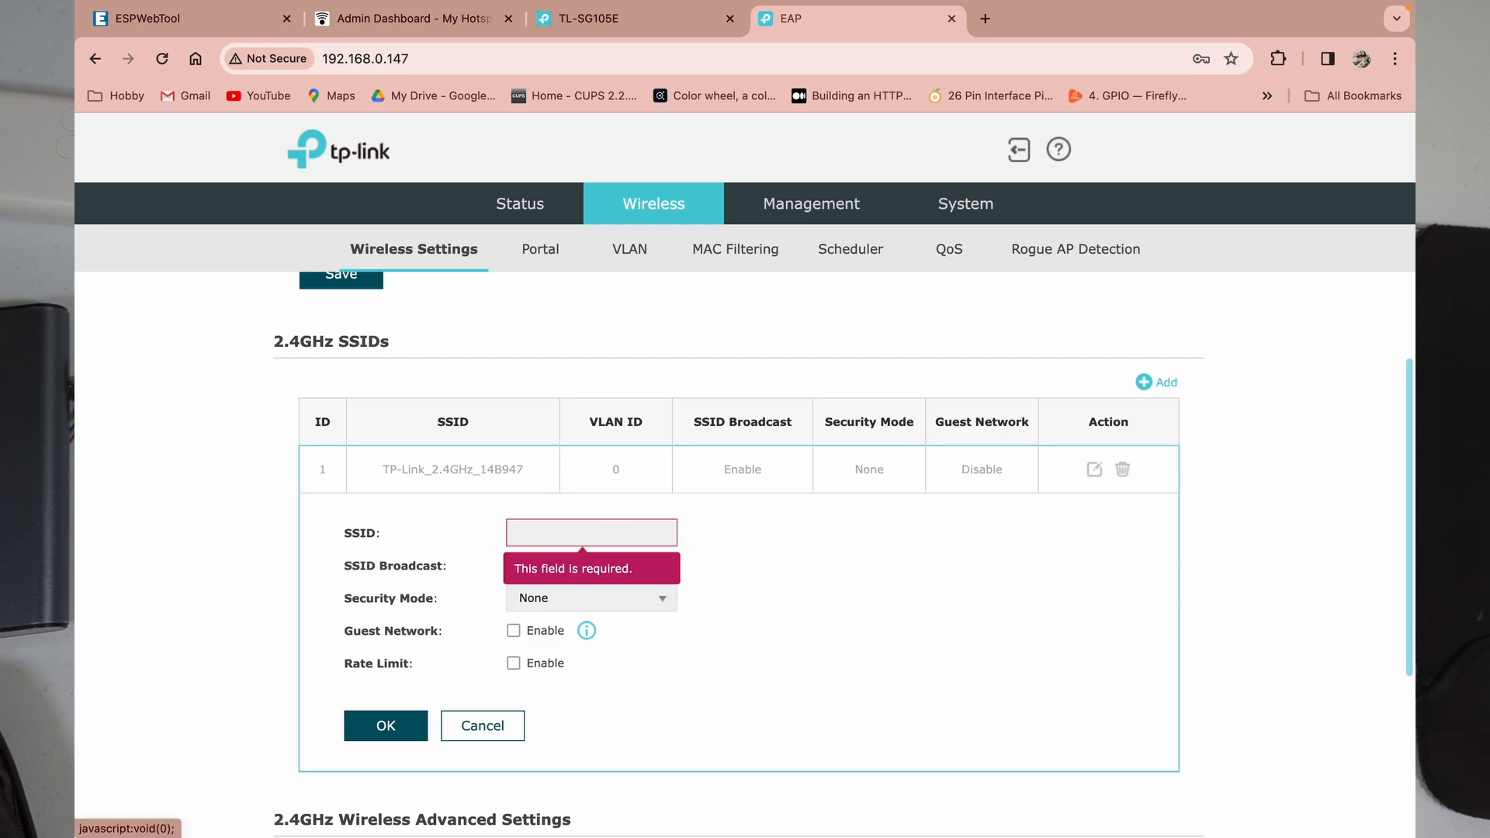
text(H)
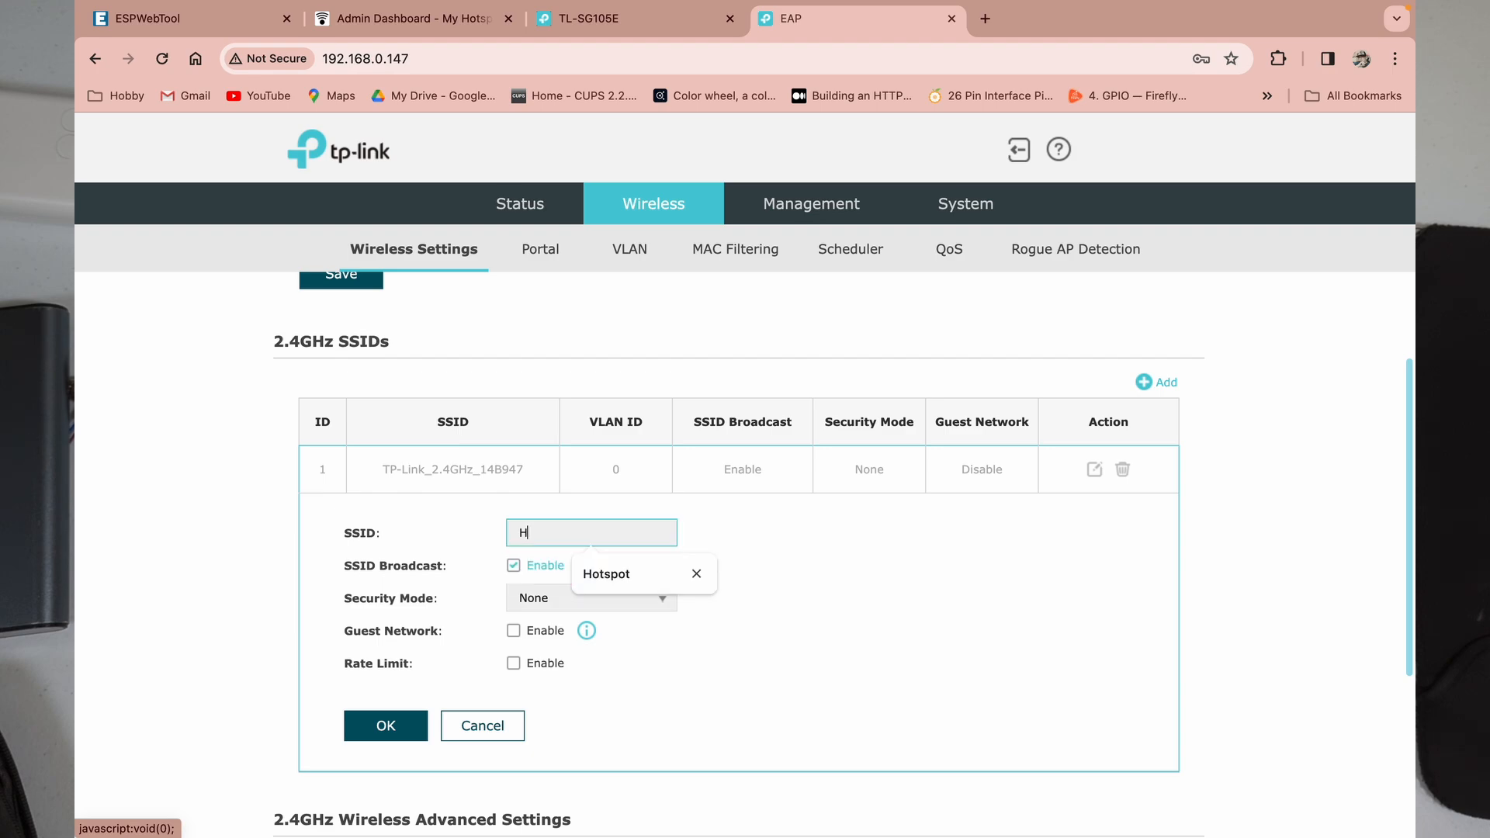
text(otspat)
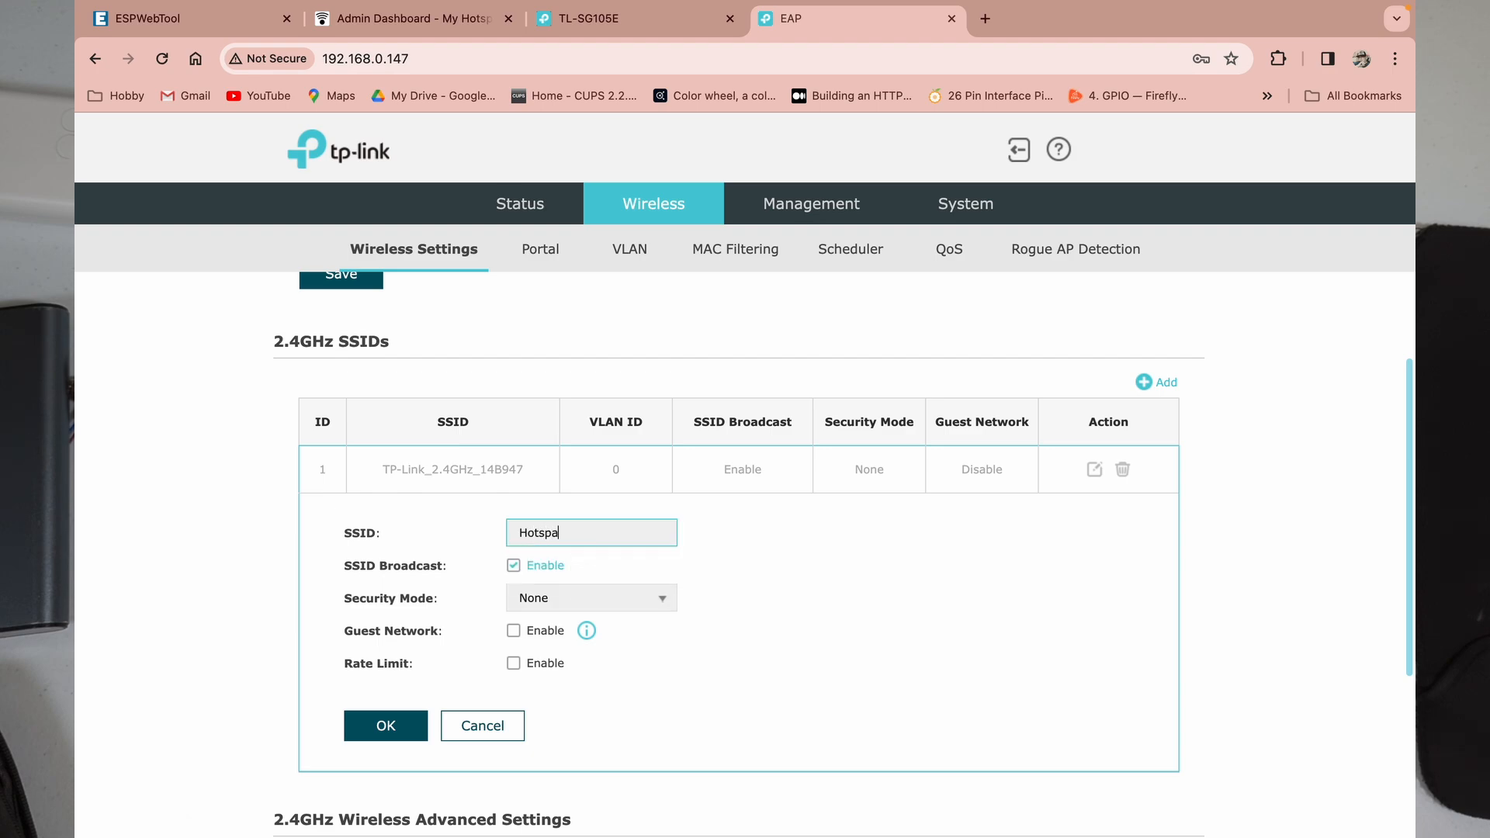
key(BackSpace)
key(BackSpace)
key(BackSpace)
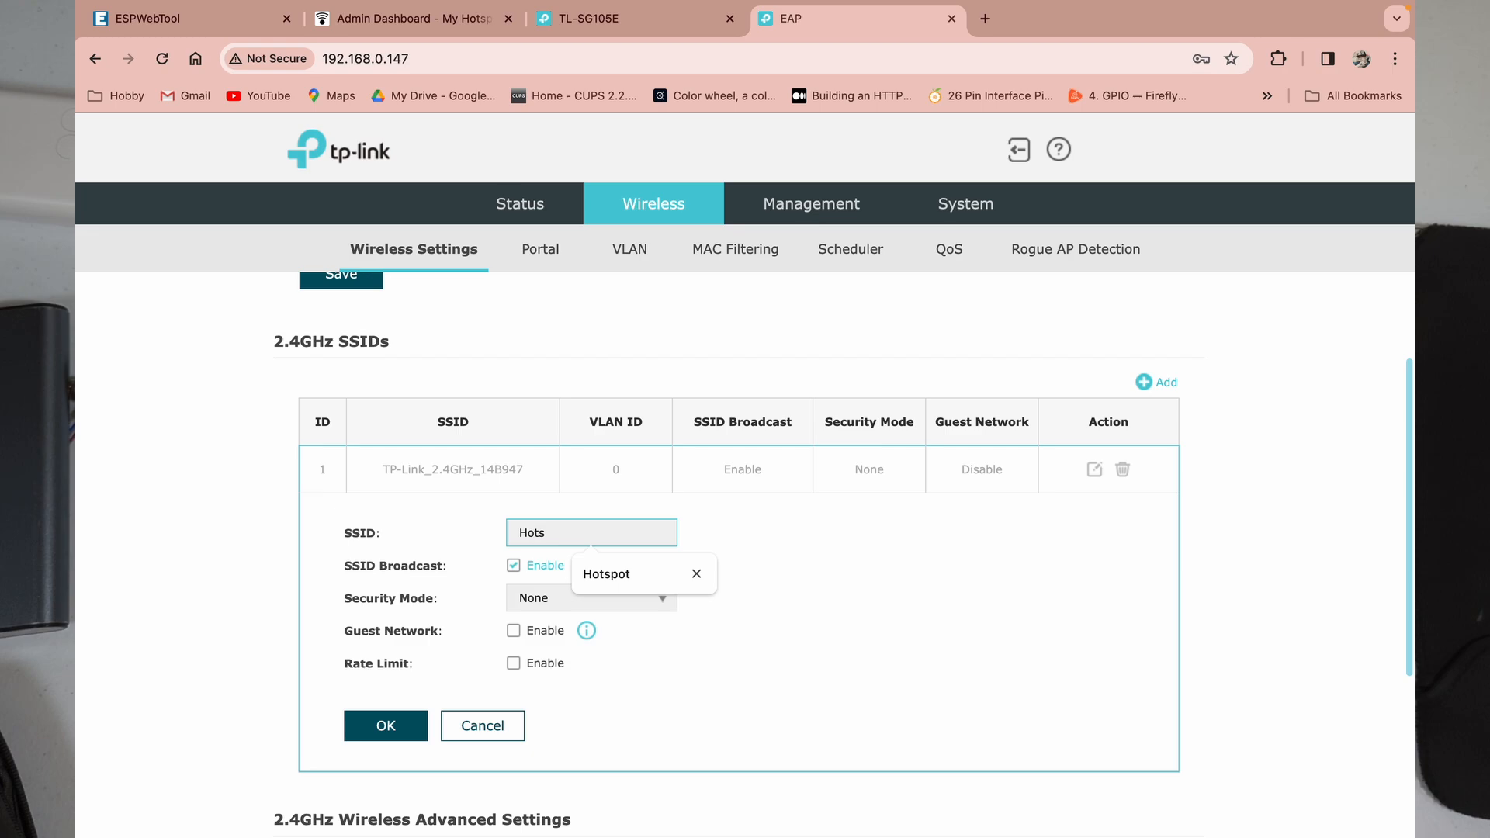
text(pot)
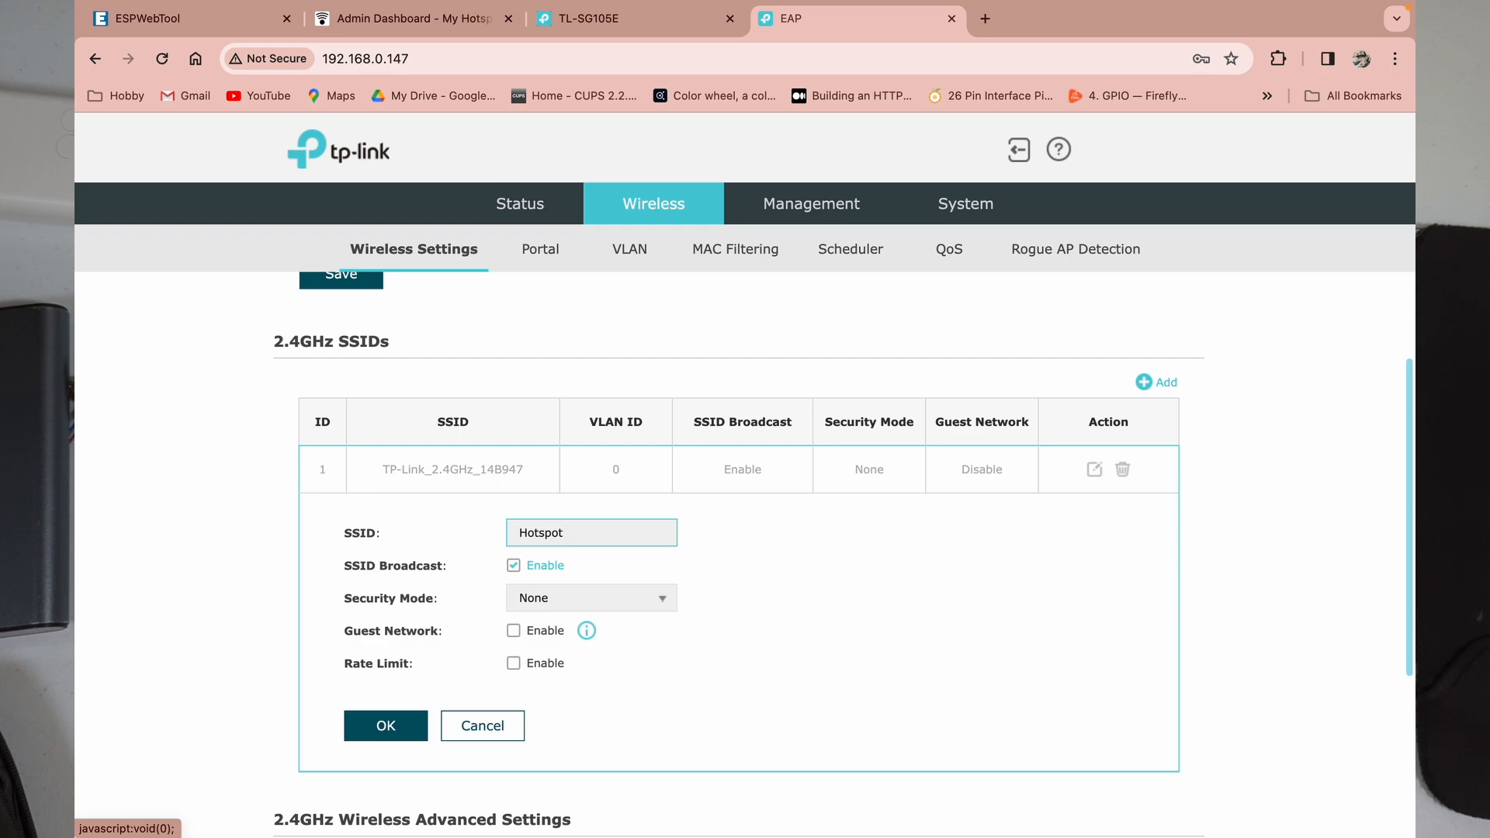
text( 22)
key(BackSpace)
key(BackSpace)
text(1)
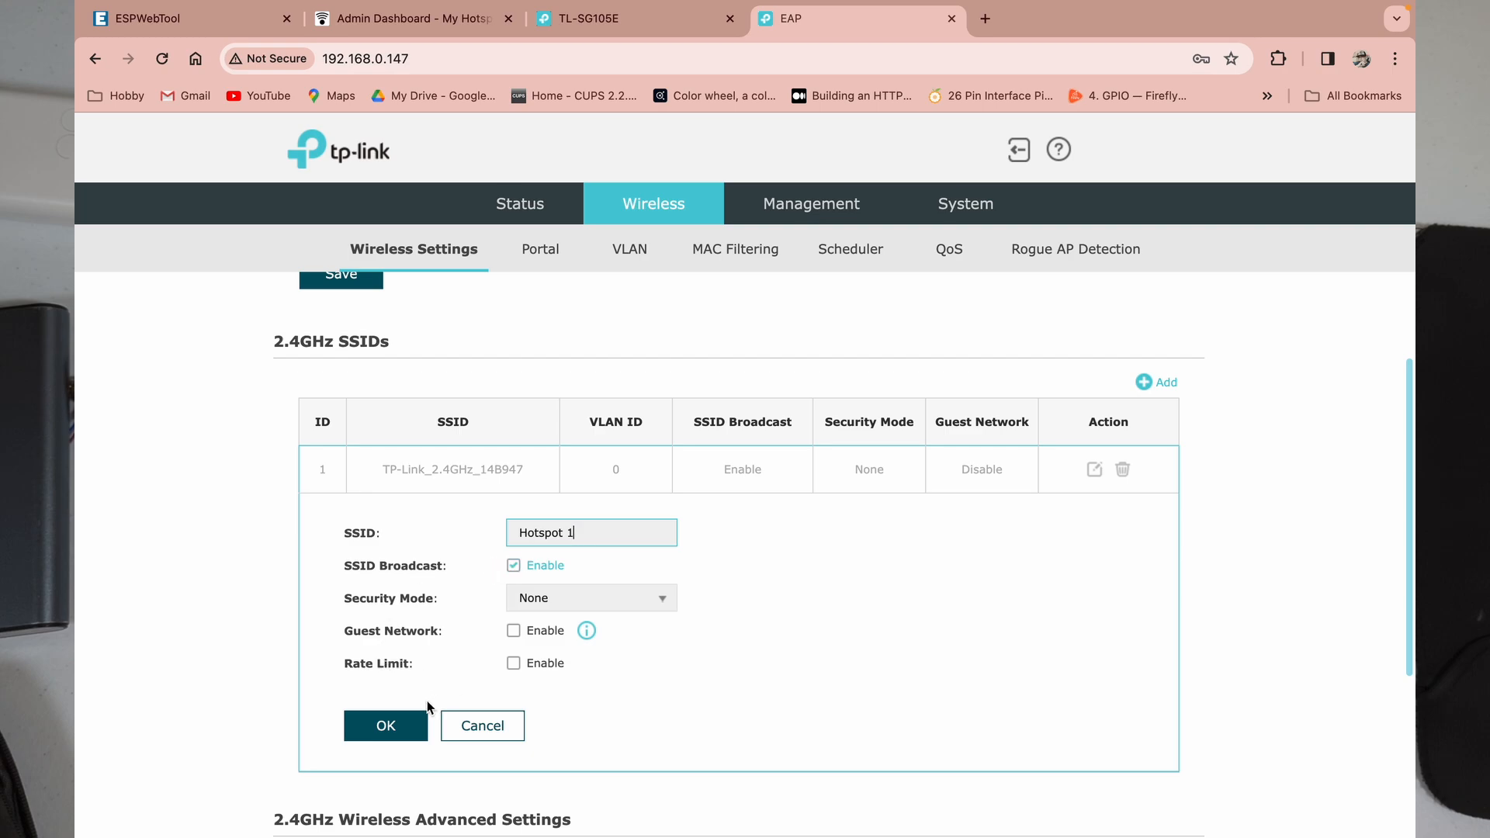
click(401, 727)
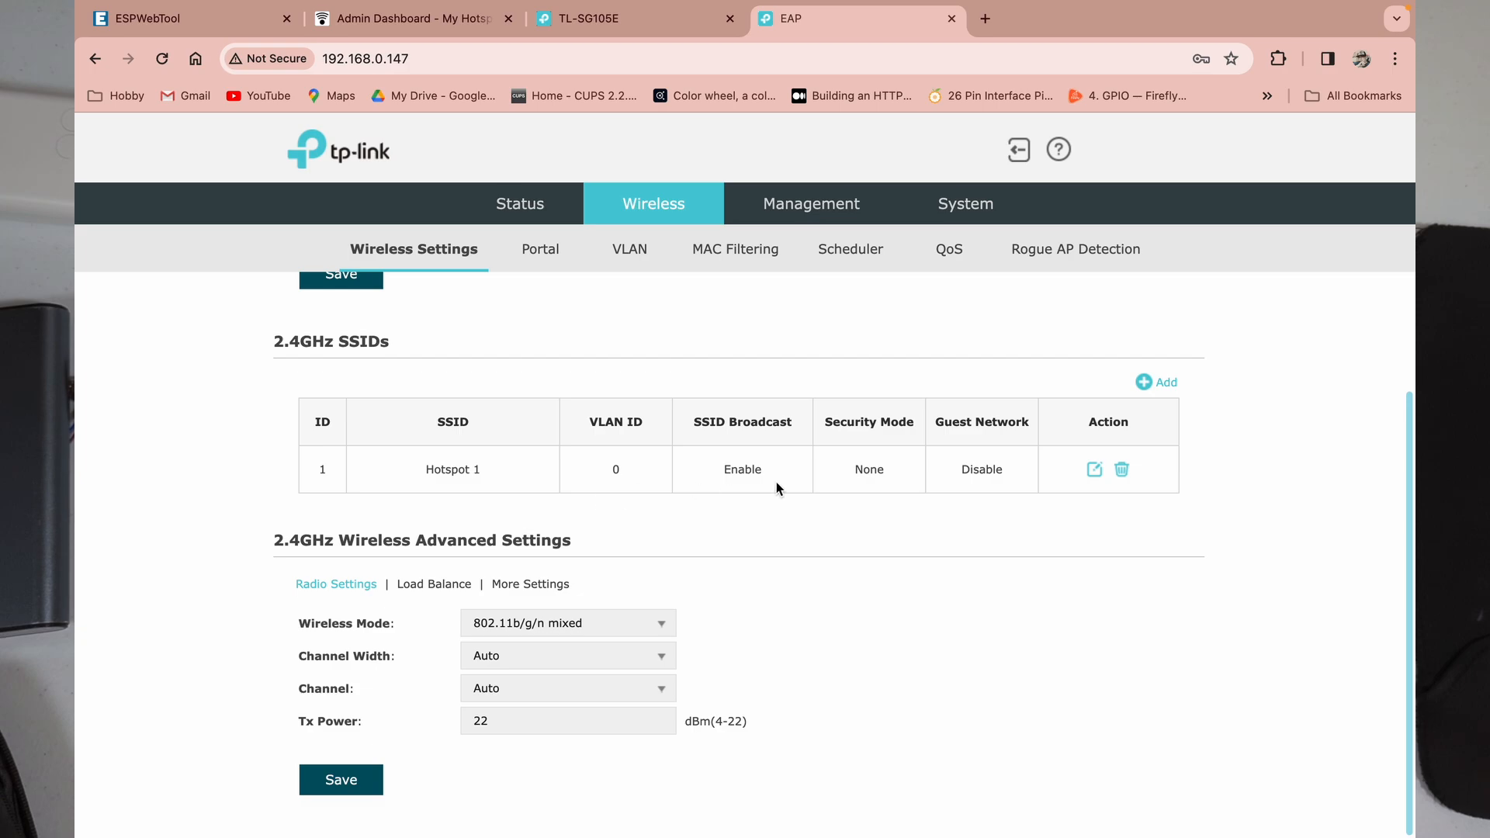
Step: Add a 2.4GHz SSID named 'Hotspot' with SSID Broadcast unchecked and save it
click(1168, 384)
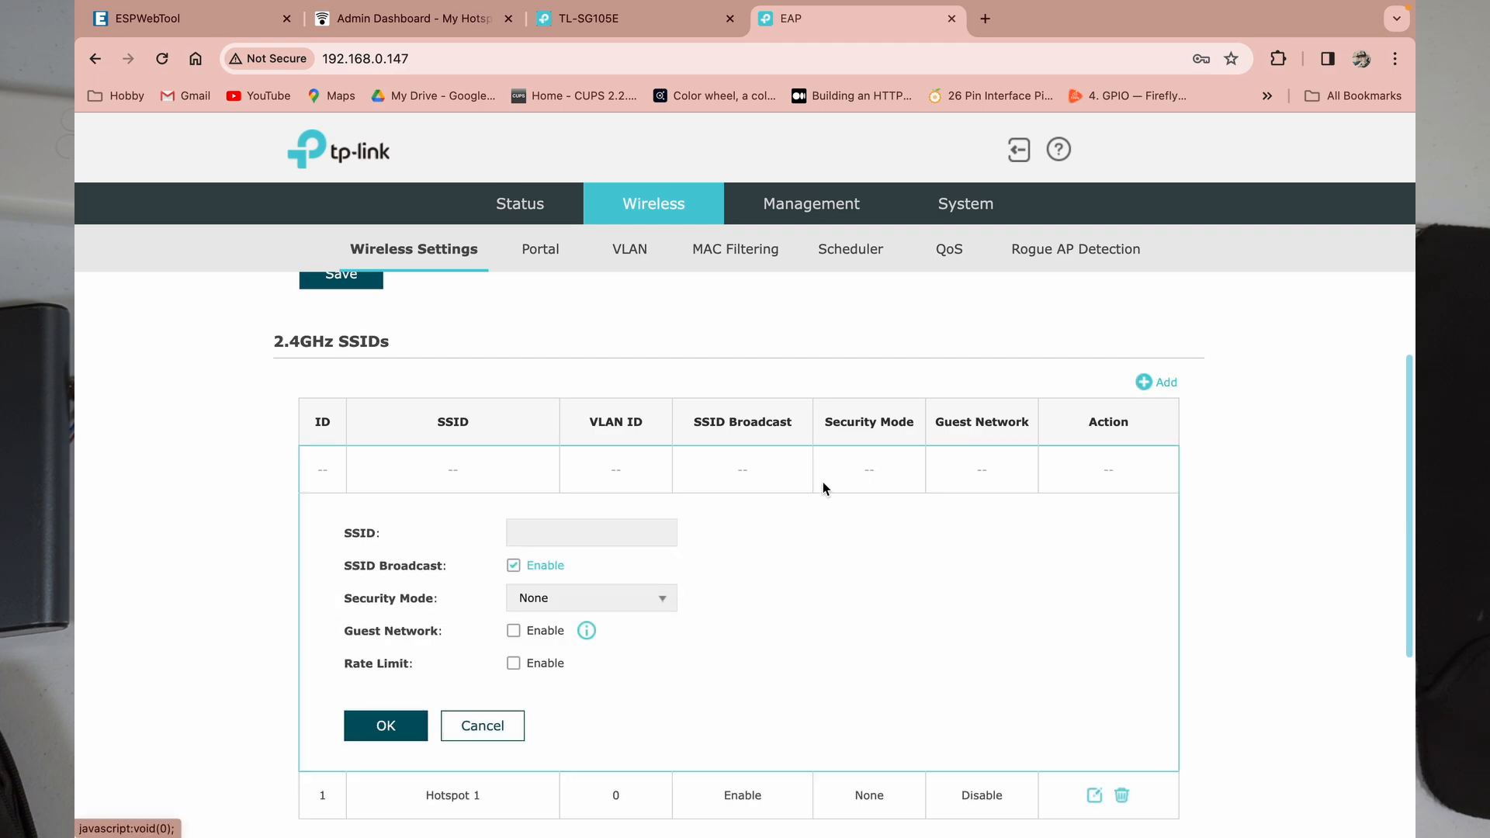
click(546, 535)
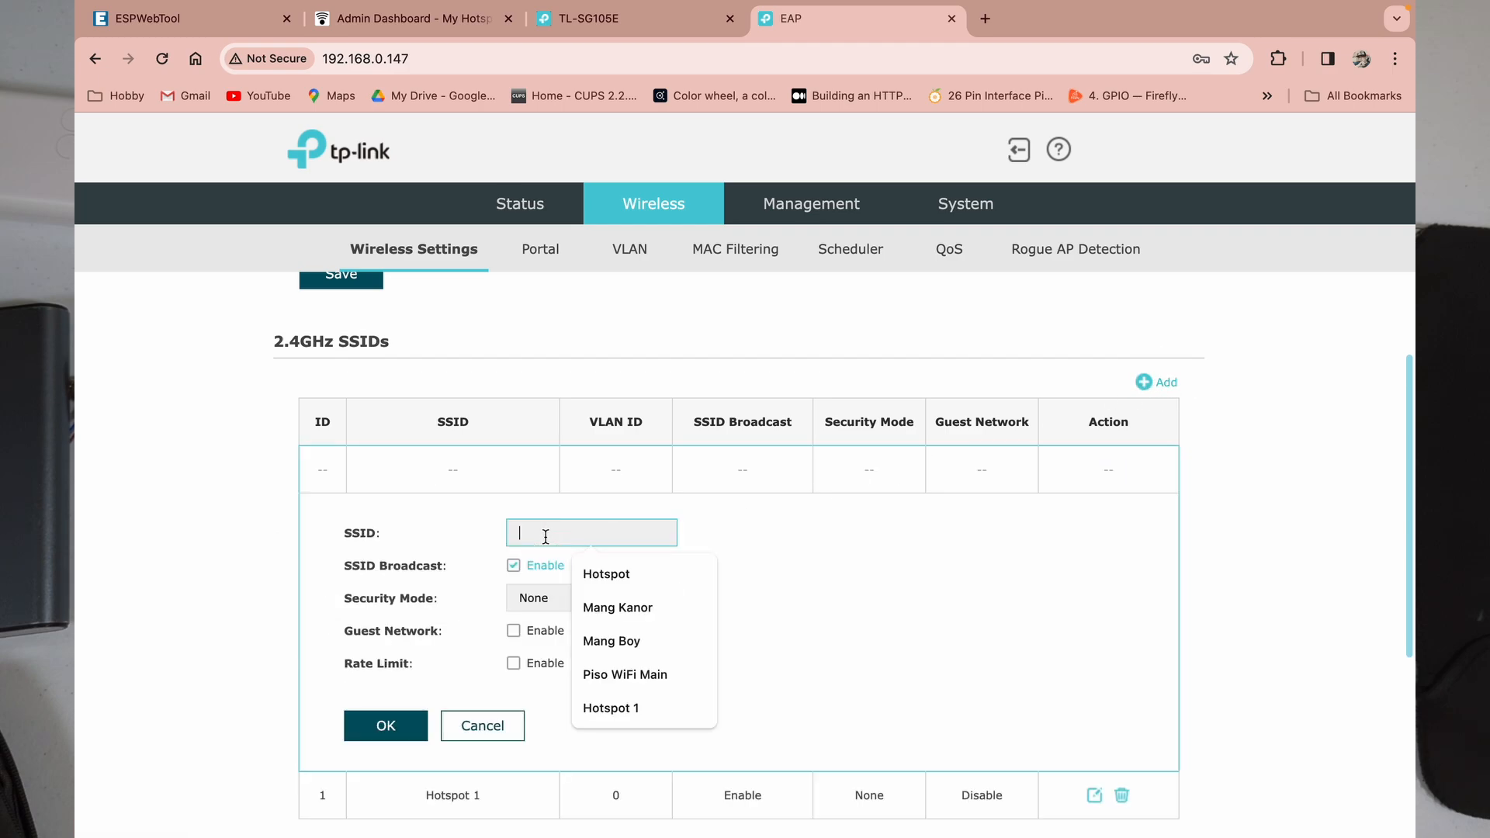
text(Ho)
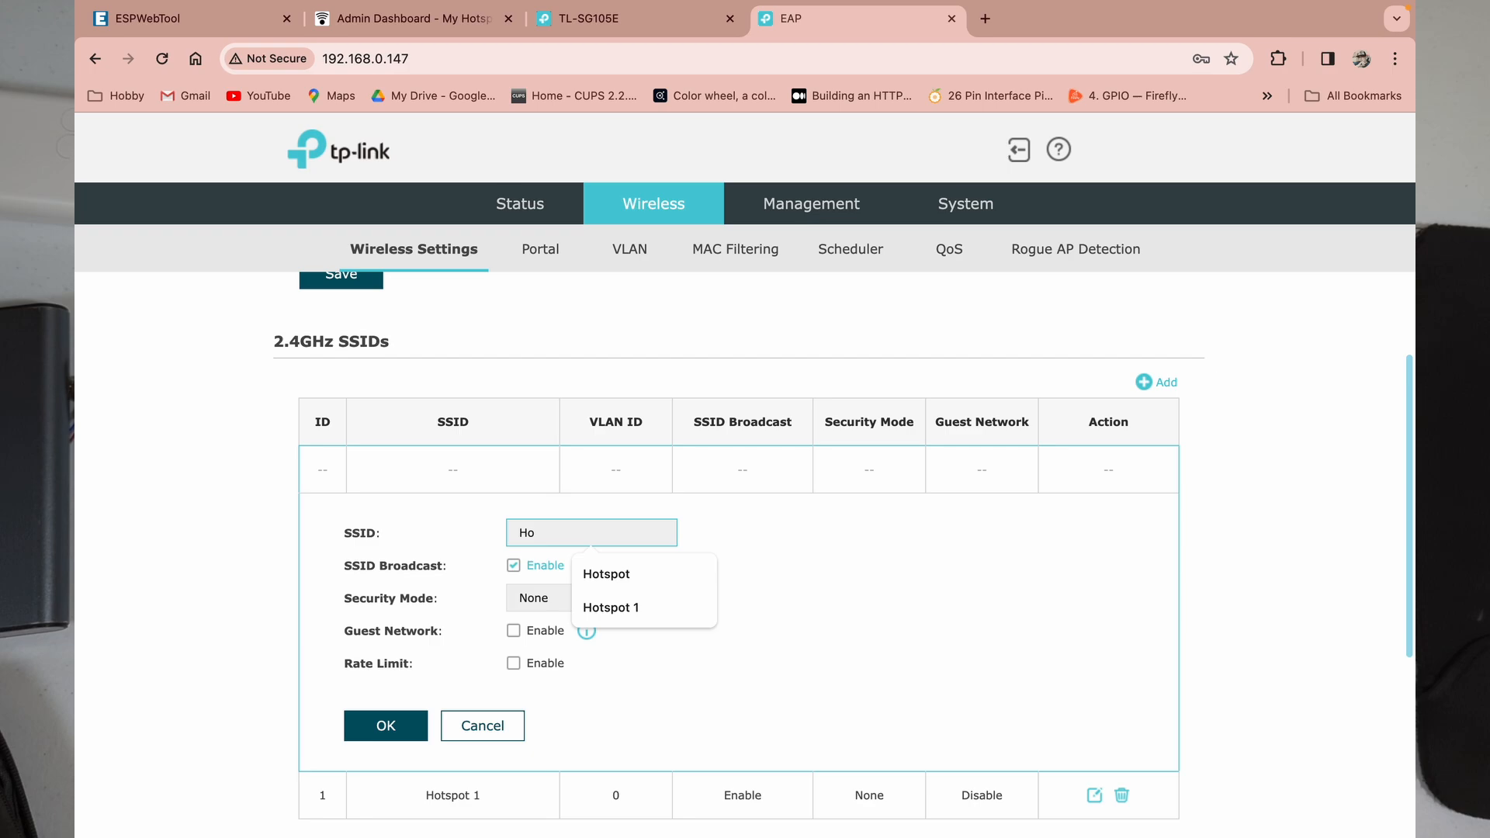
key(Down)
key(Return)
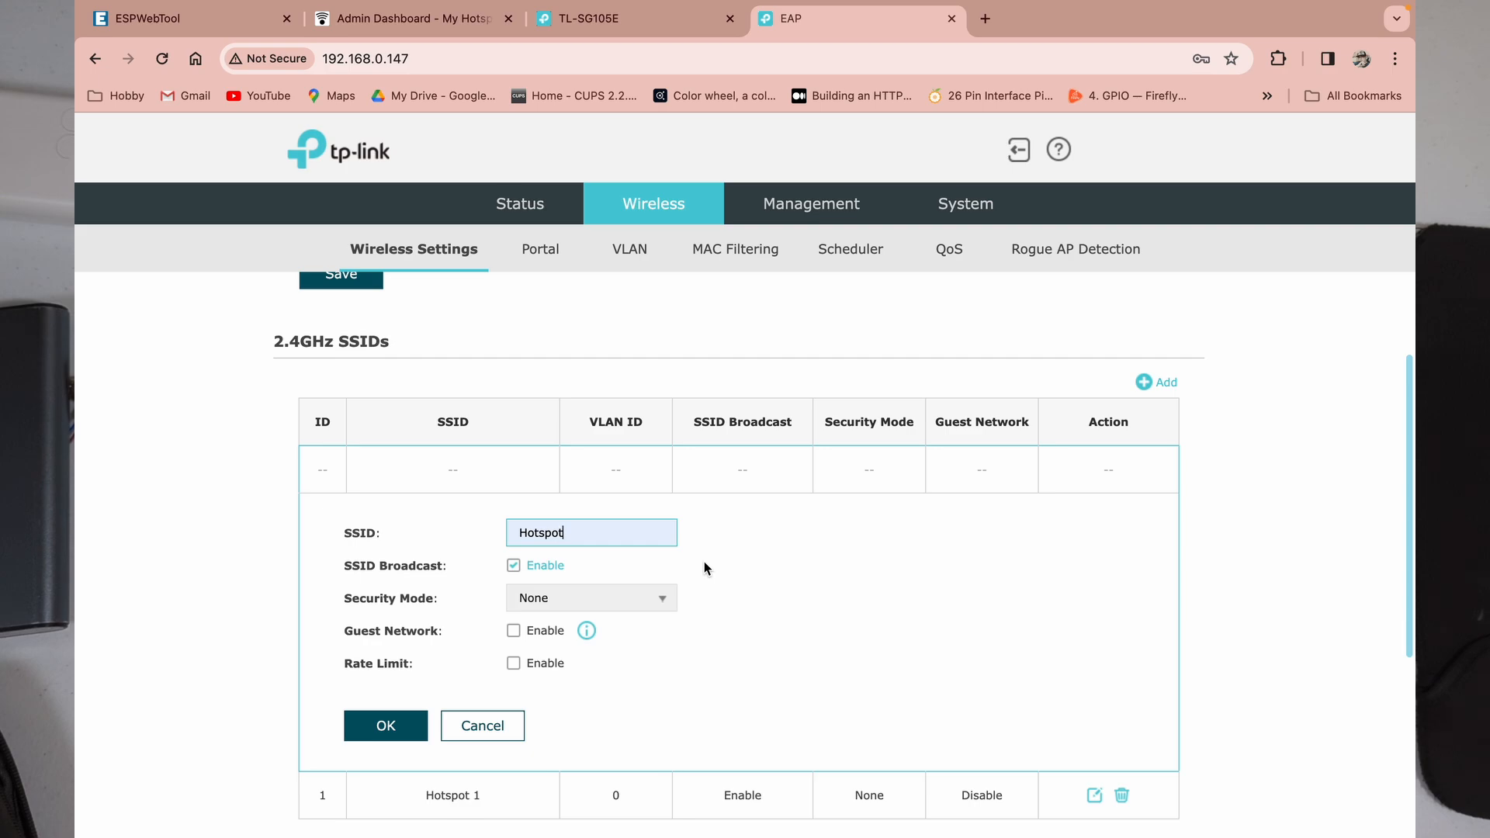
click(515, 570)
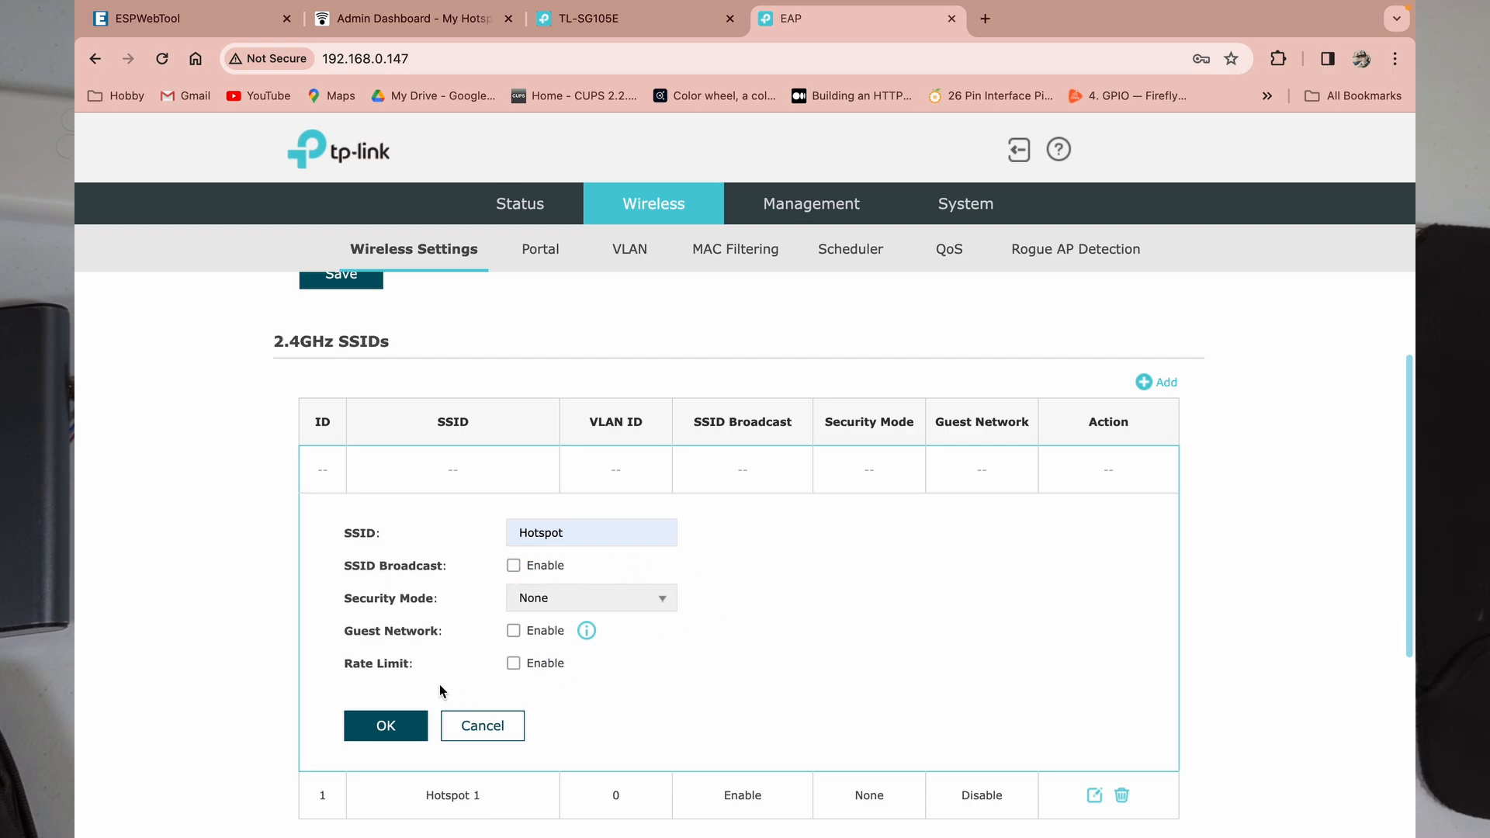
click(402, 734)
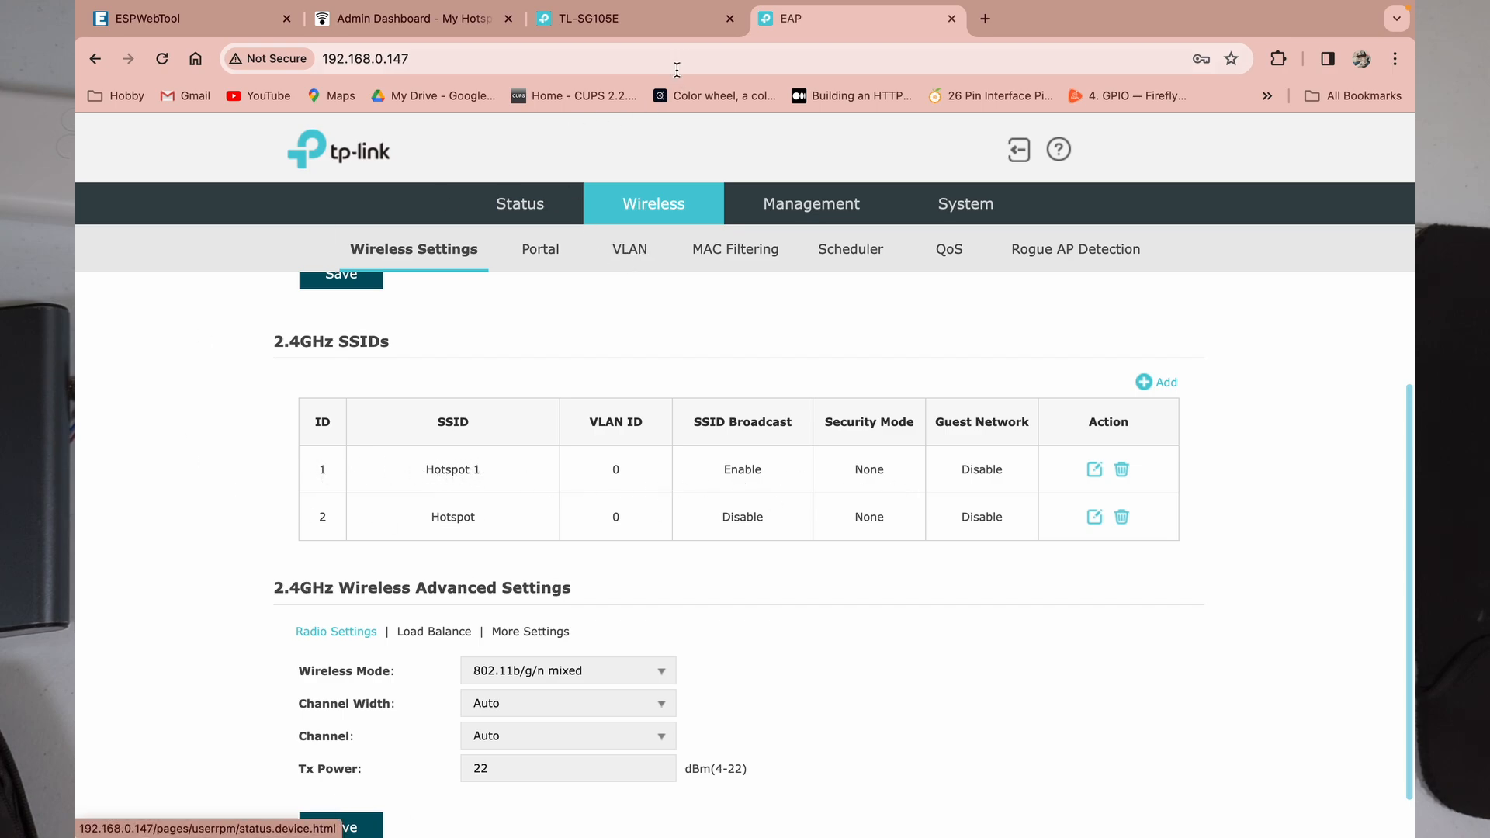
Step: Load the second access point's login page at 192.168.0.181 in a new tab
click(985, 18)
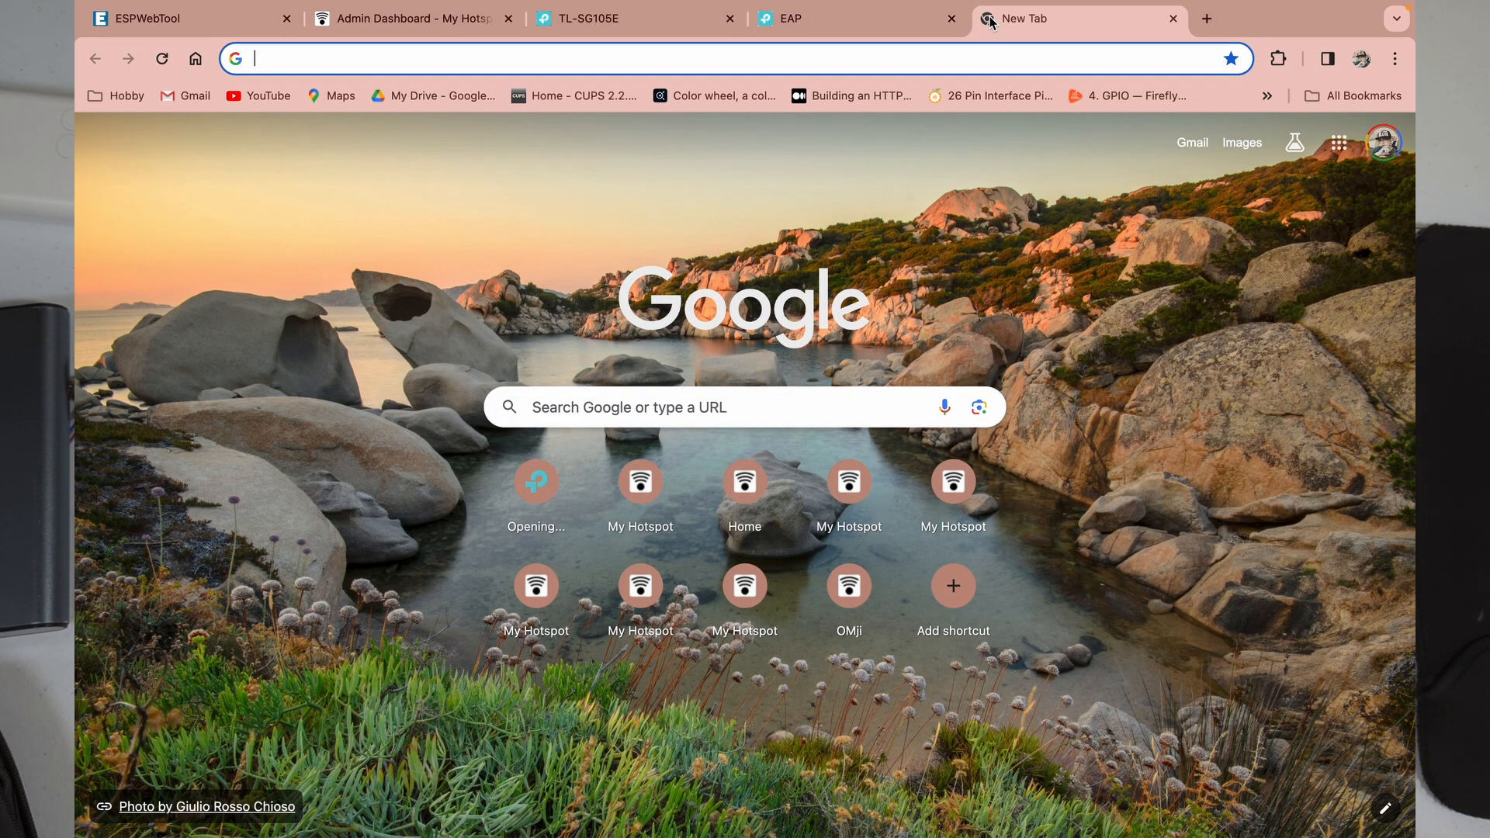
text(19)
key(Right)
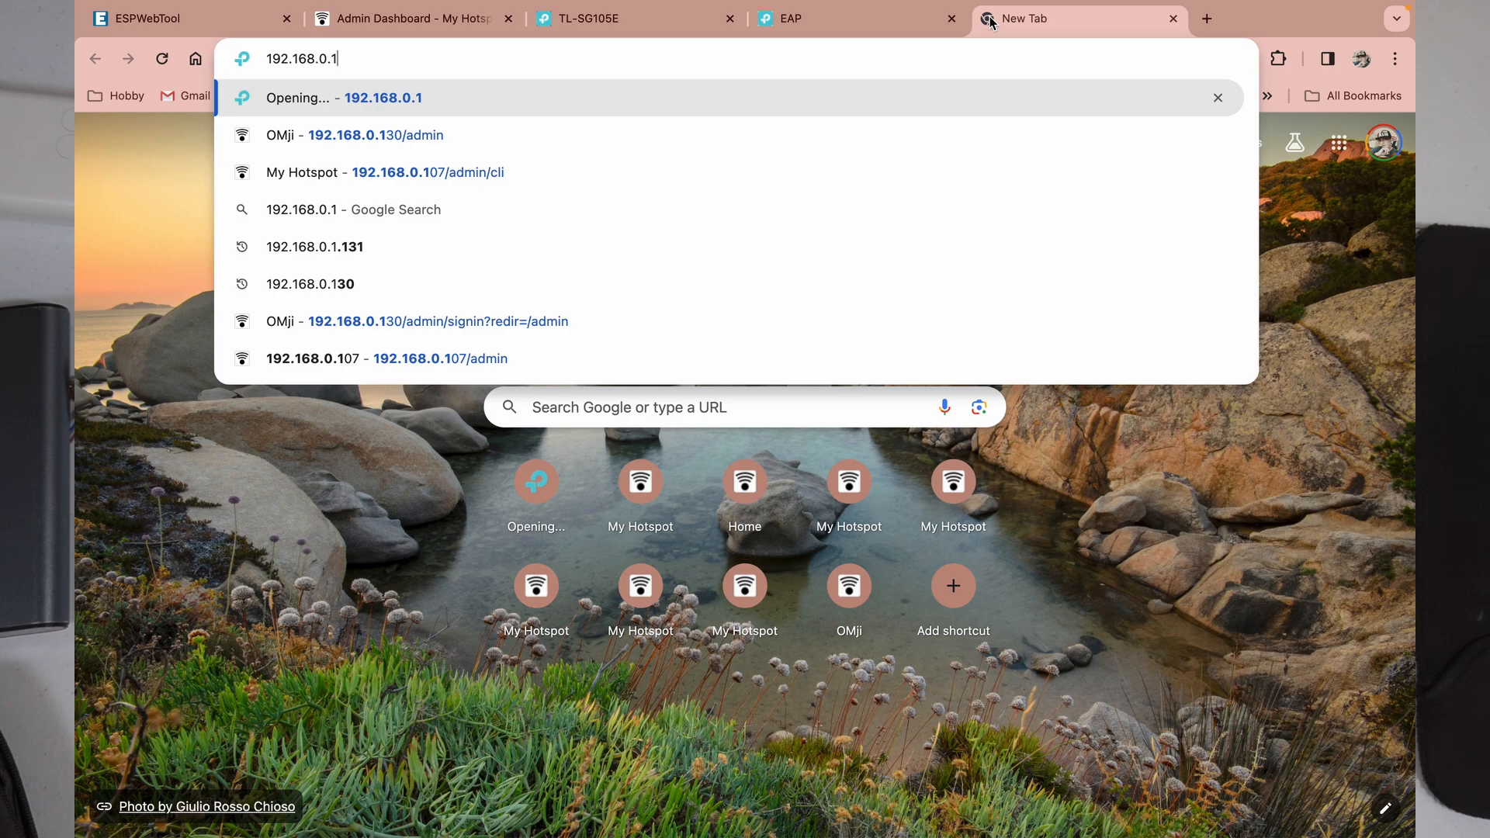
text(81)
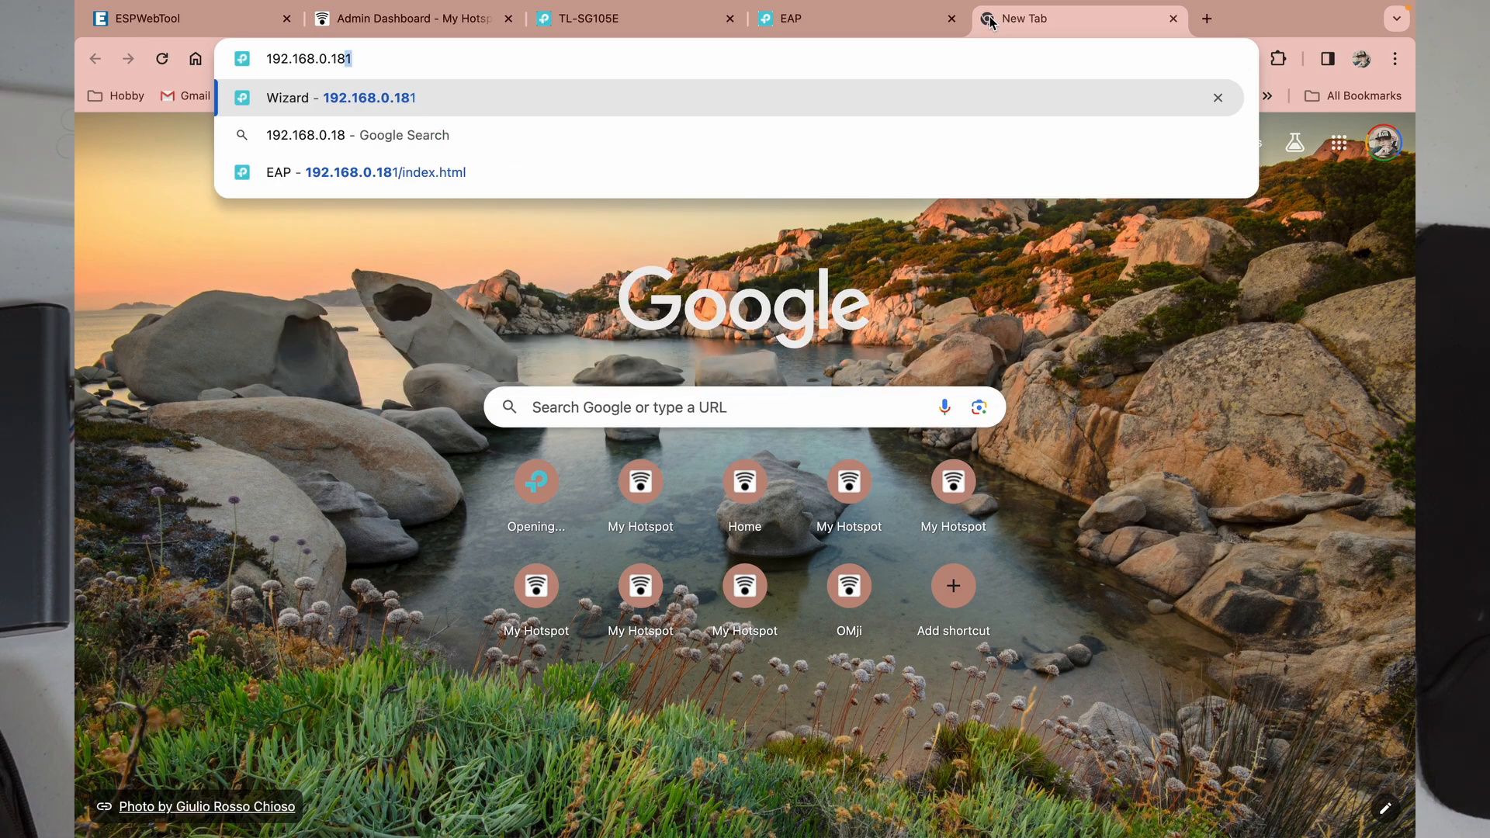
key(Return)
Step: Log in with the admin user name and password, dismissing the browser's password warning
click(806, 406)
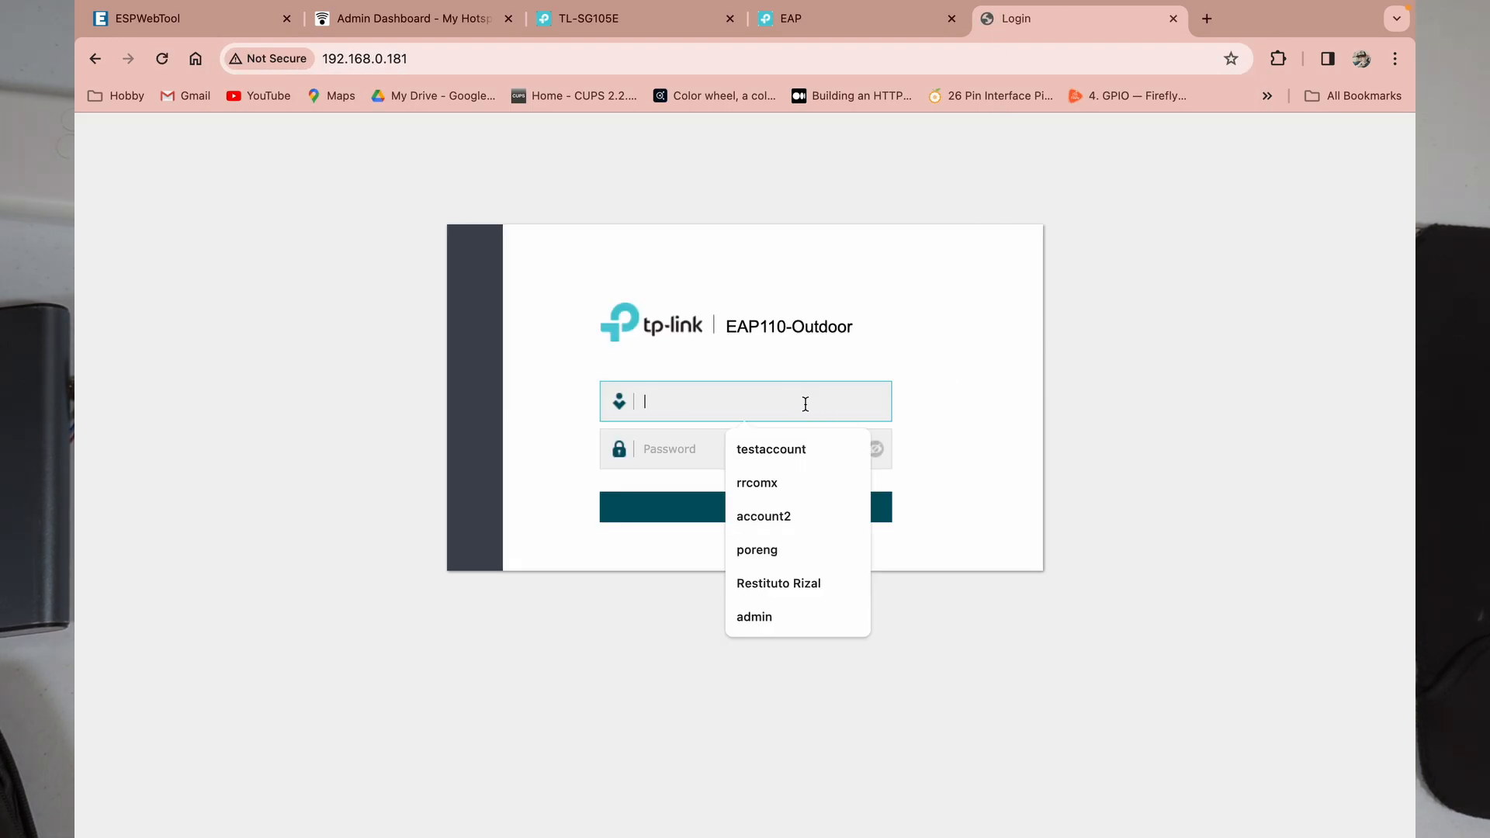
text(admin)
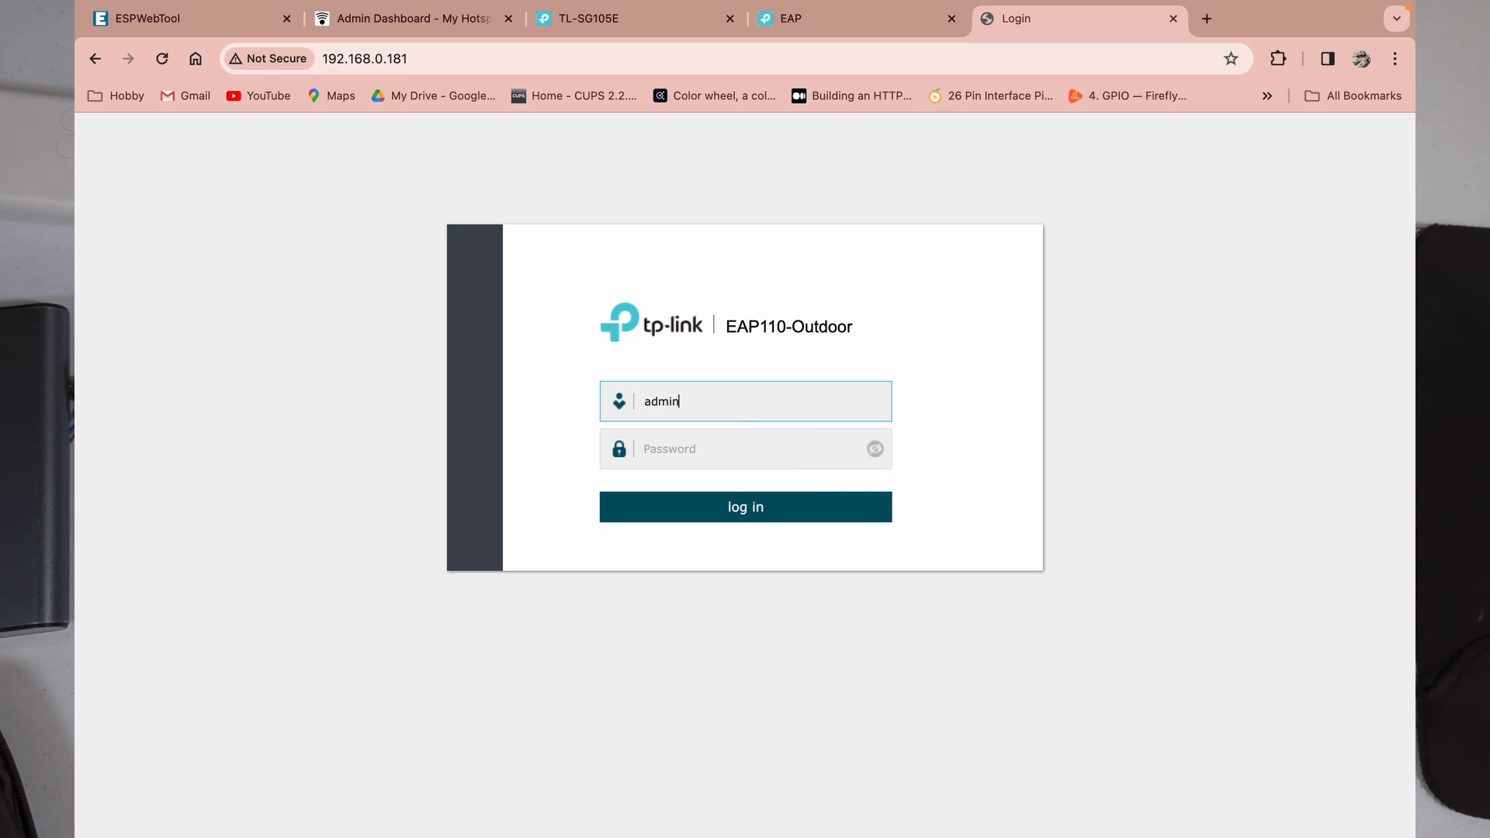
key(Return)
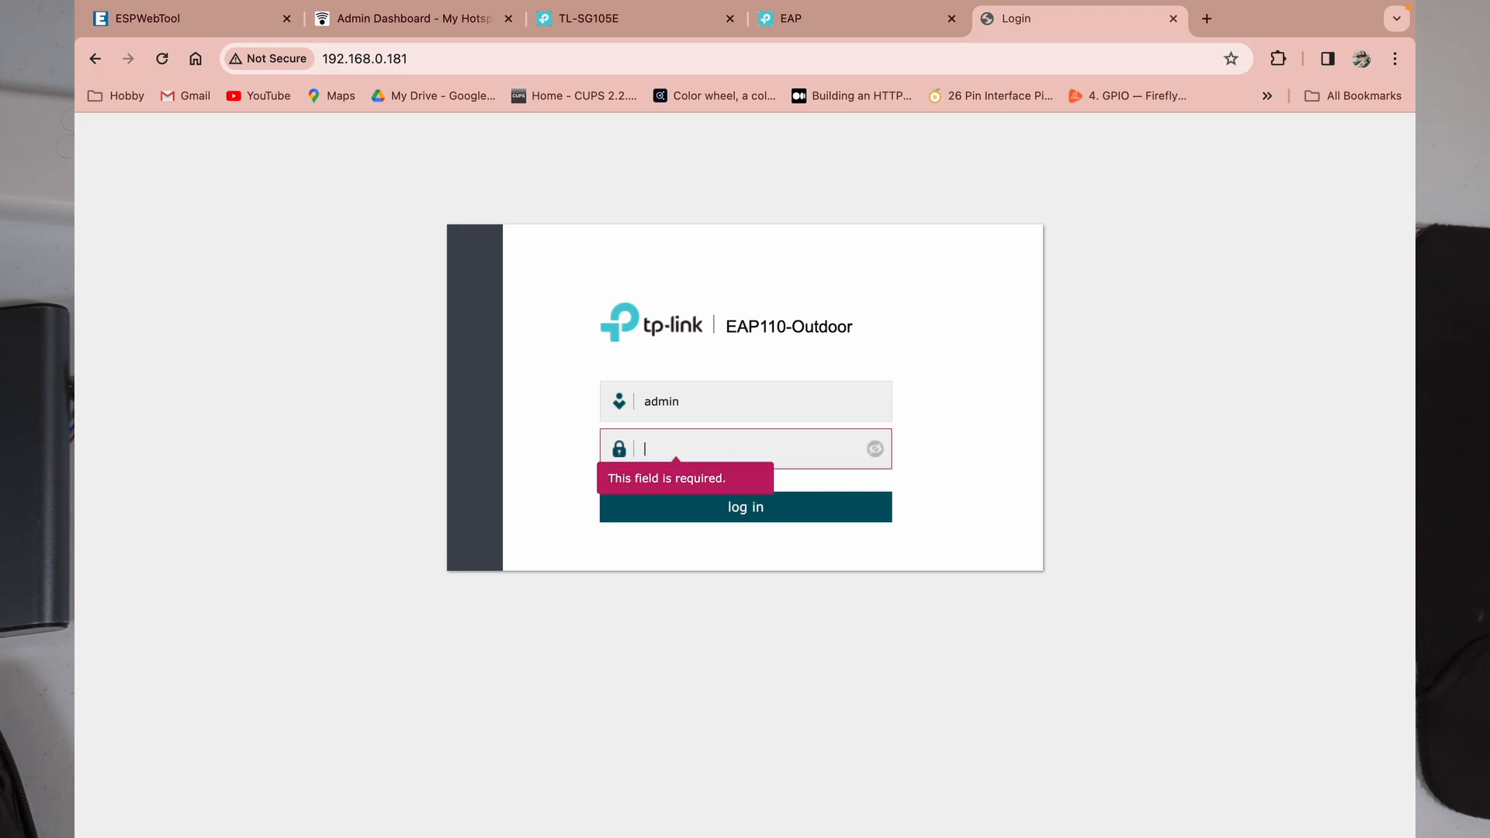
text(••••••)
key(Return)
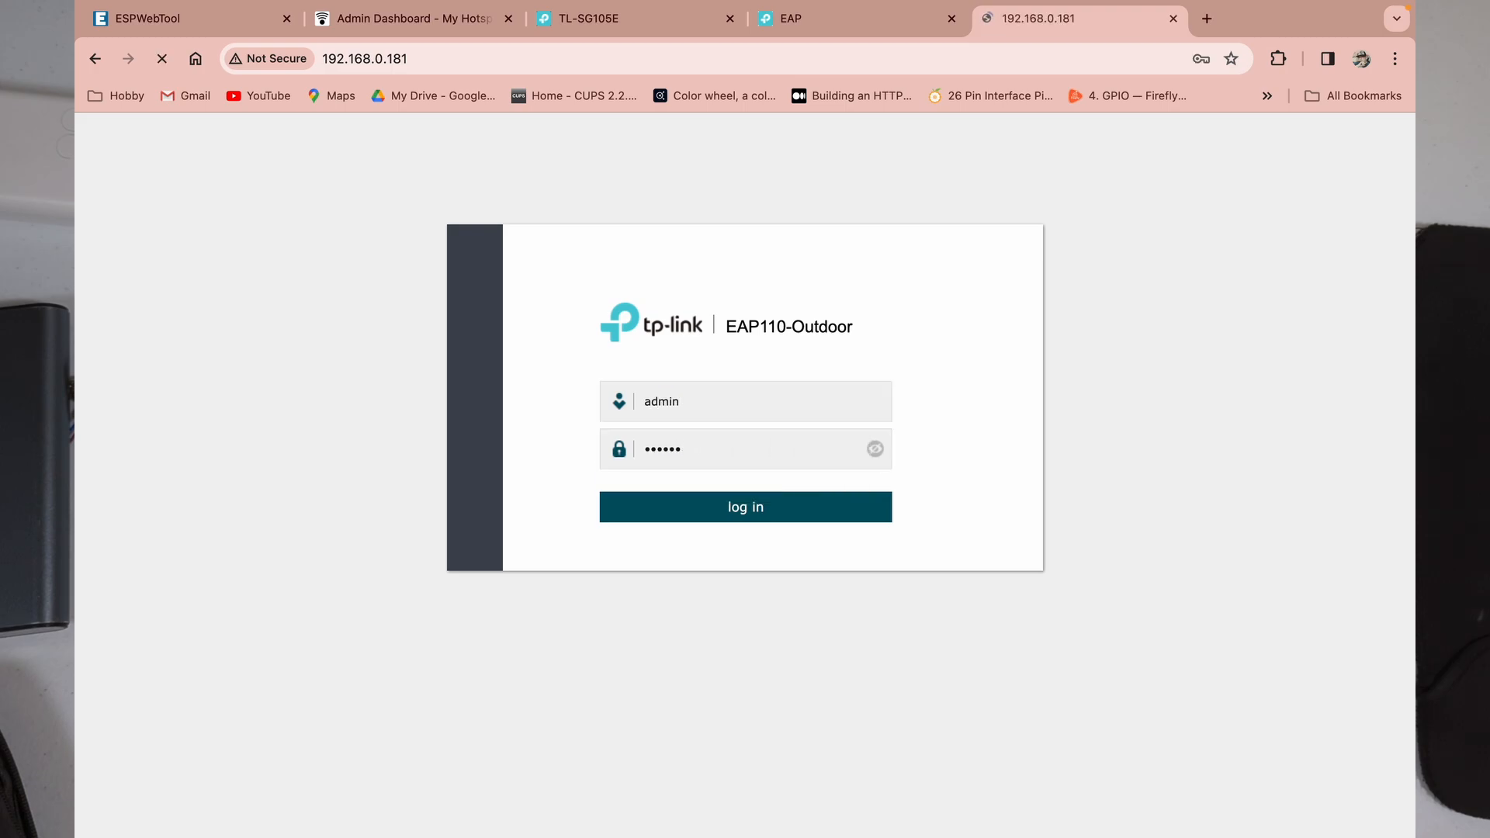
click(897, 314)
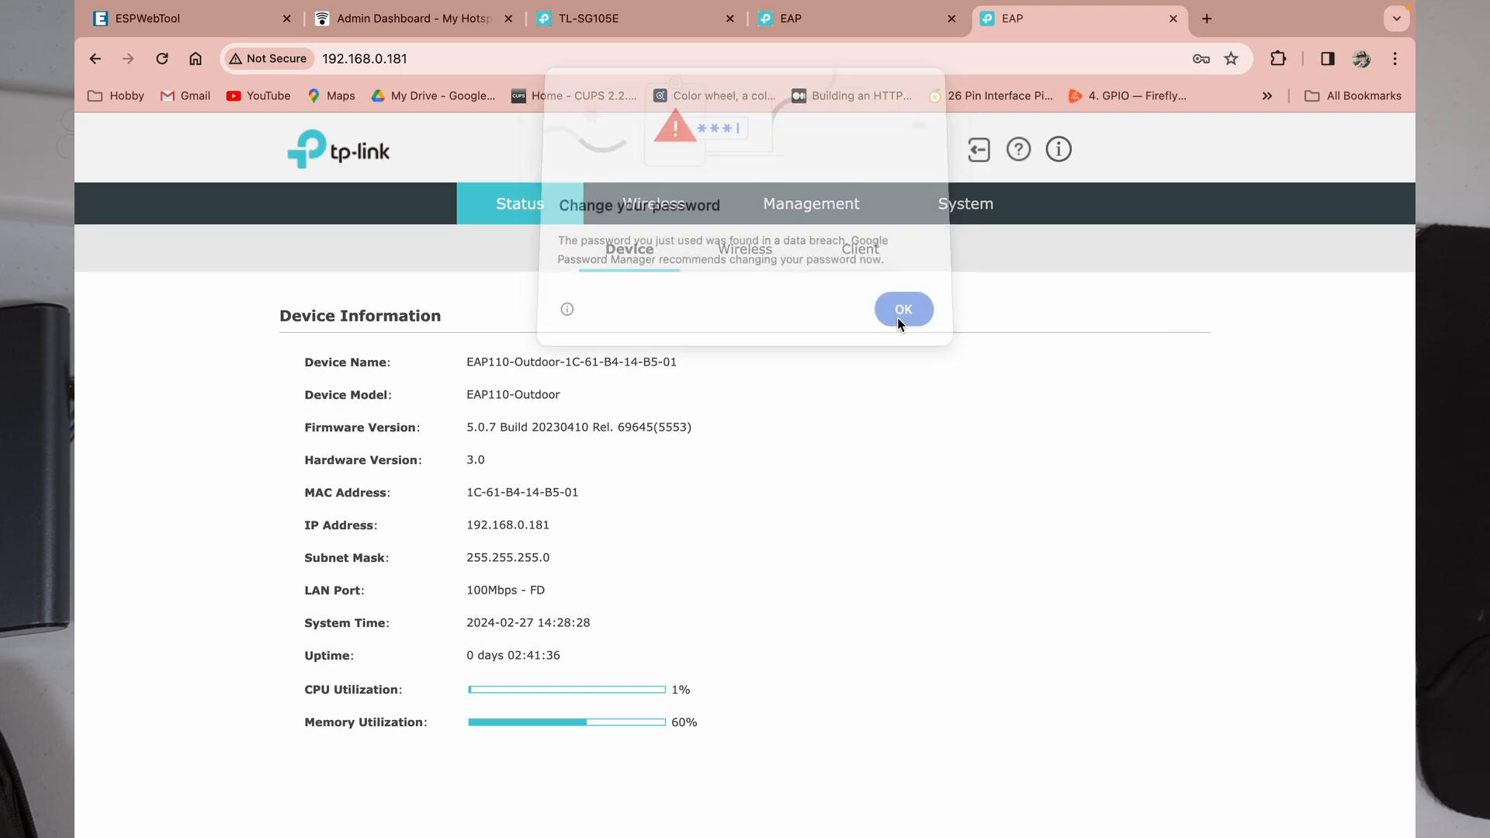
Step: Open the edit form for the second access point's existing 2.4GHz SSID and select its name
click(653, 205)
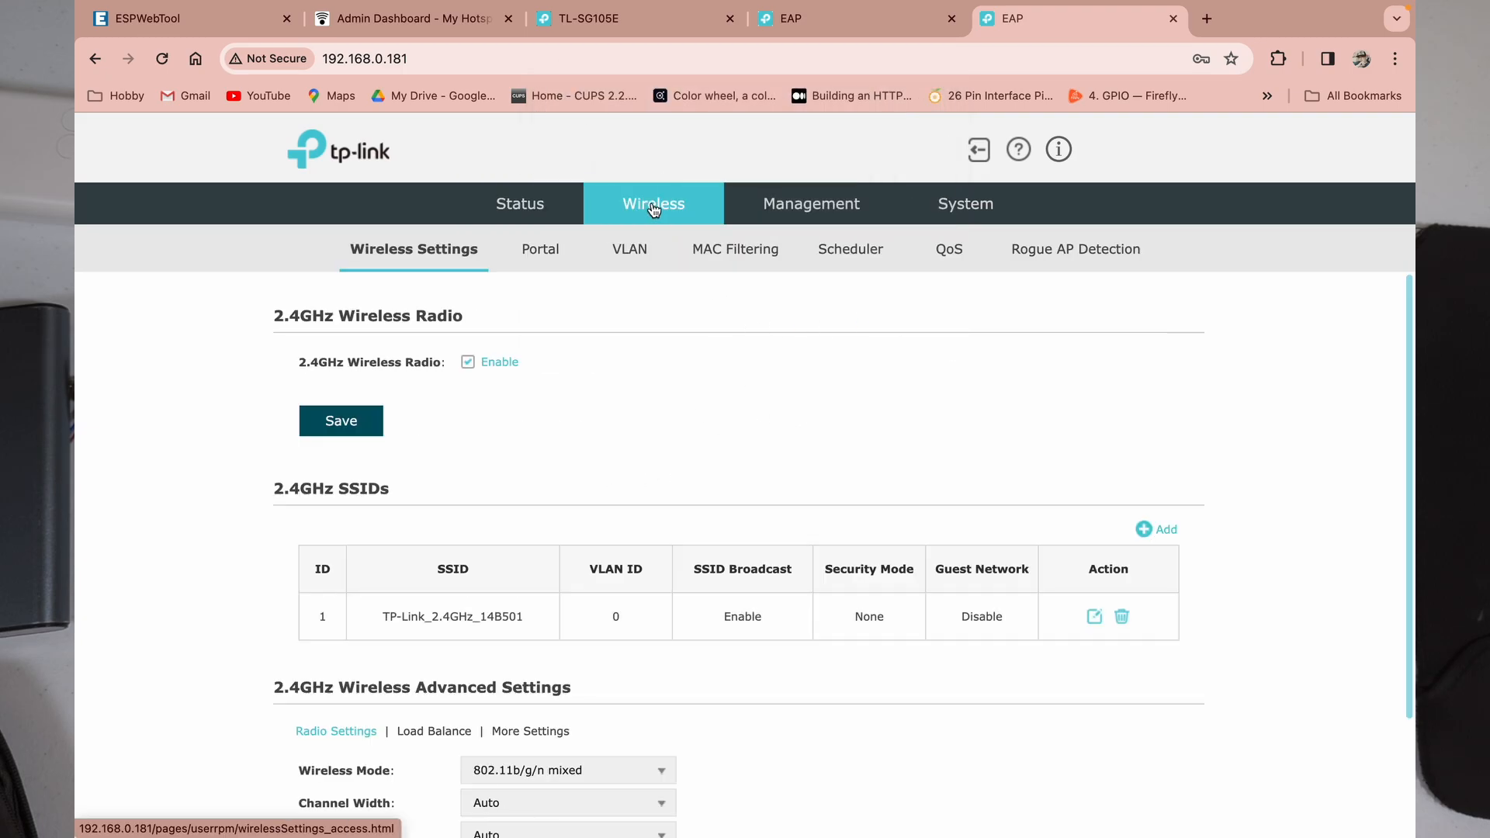
scroll(729, 478, down, 1)
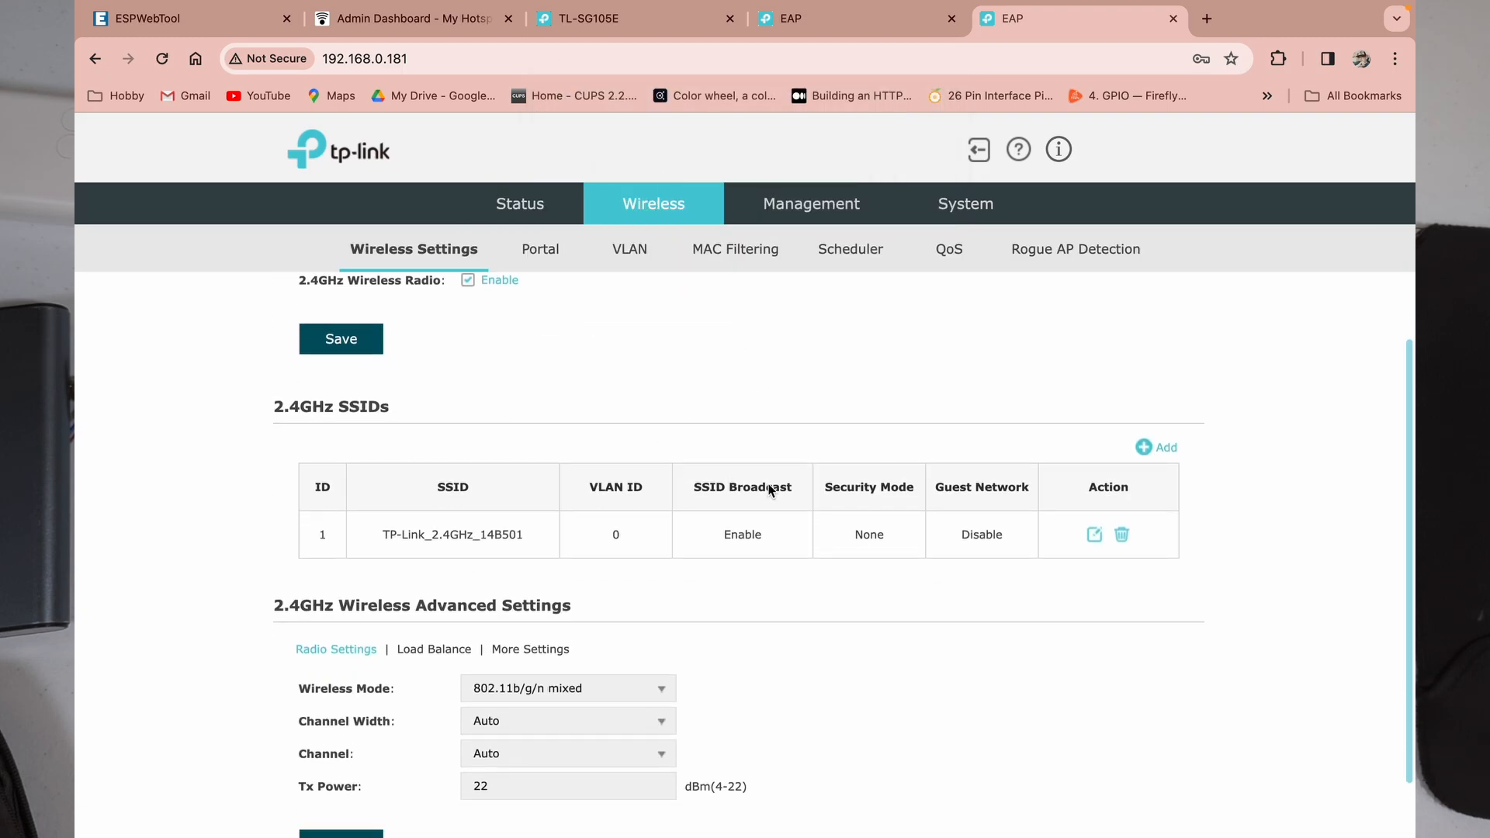
click(1094, 533)
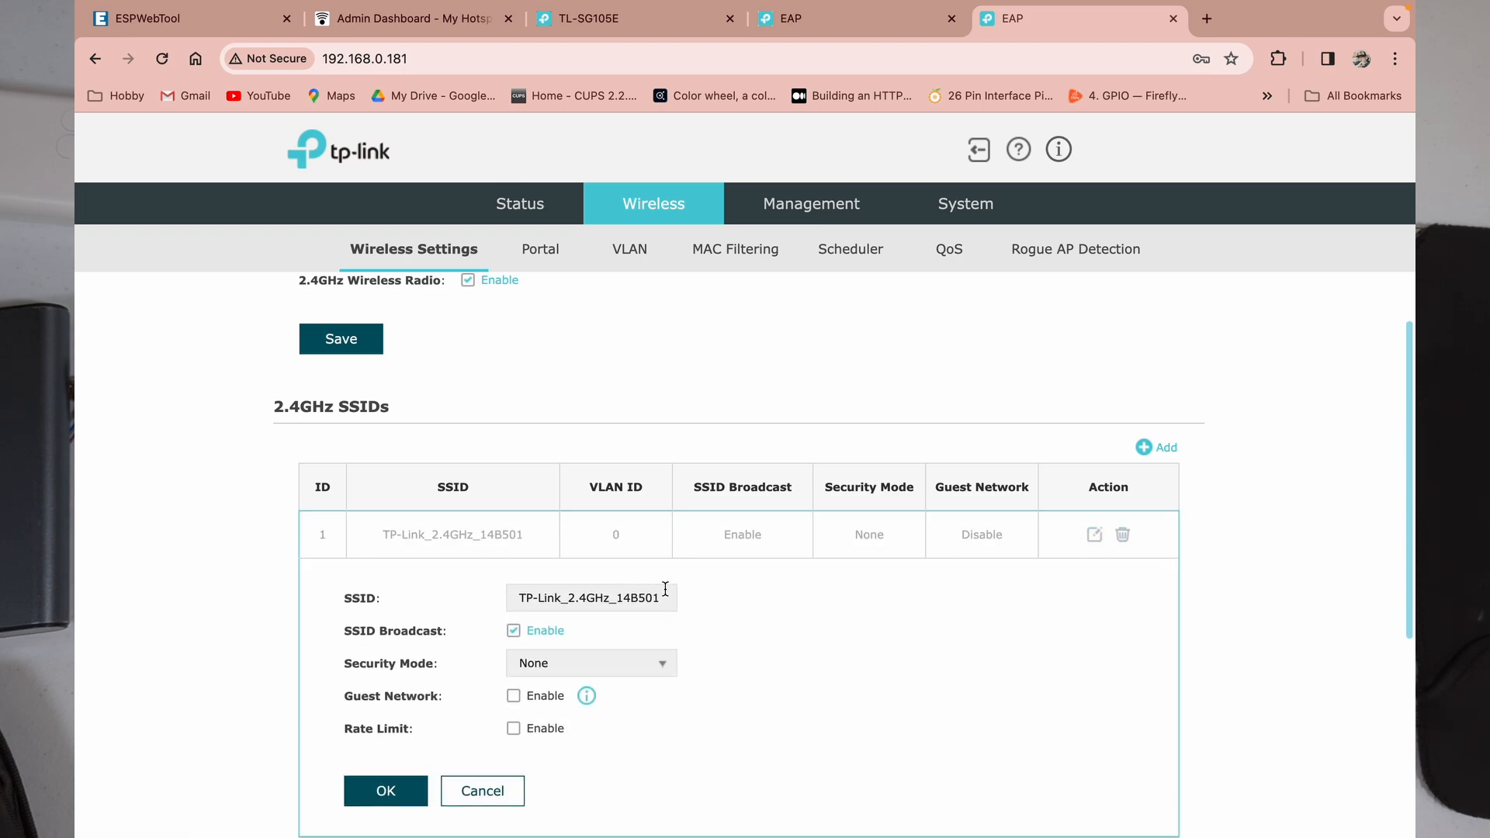
drag(665, 595, 442, 598)
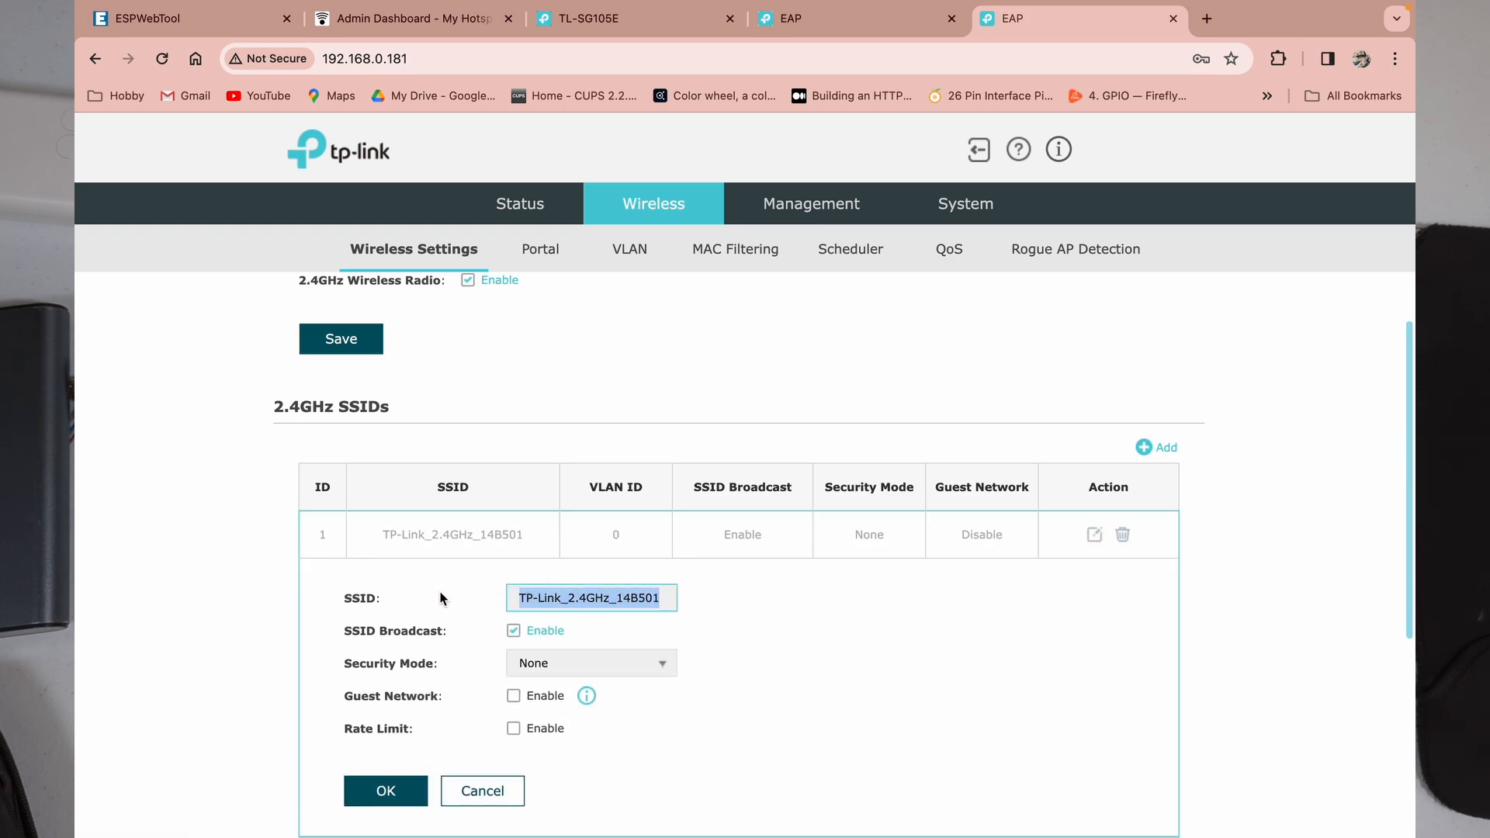
Step: Replace the SSID name with 'Hotspot 2' and save it
text(Ho)
key(Down)
key(Down)
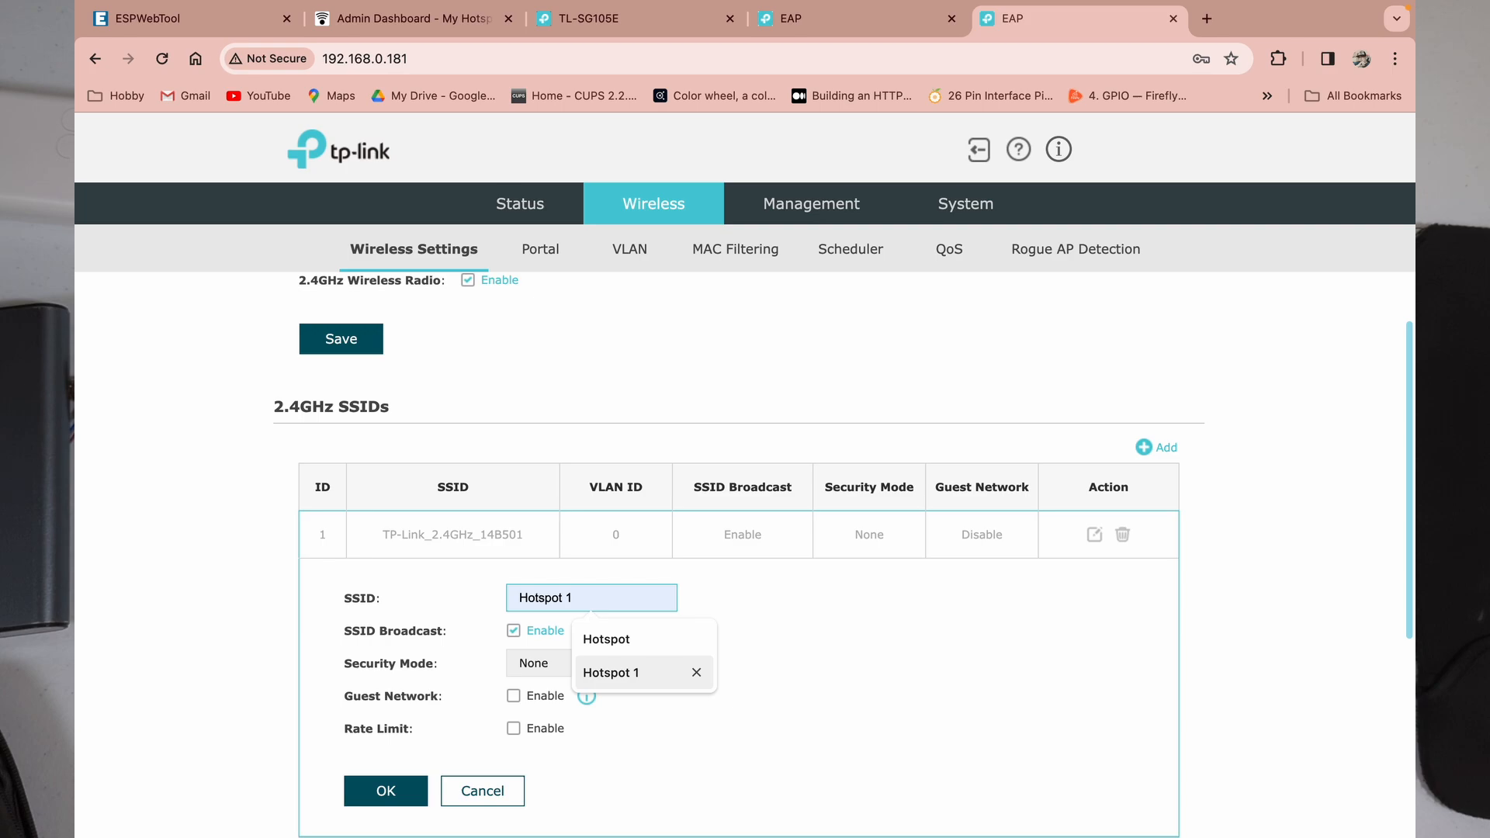
key(BackSpace)
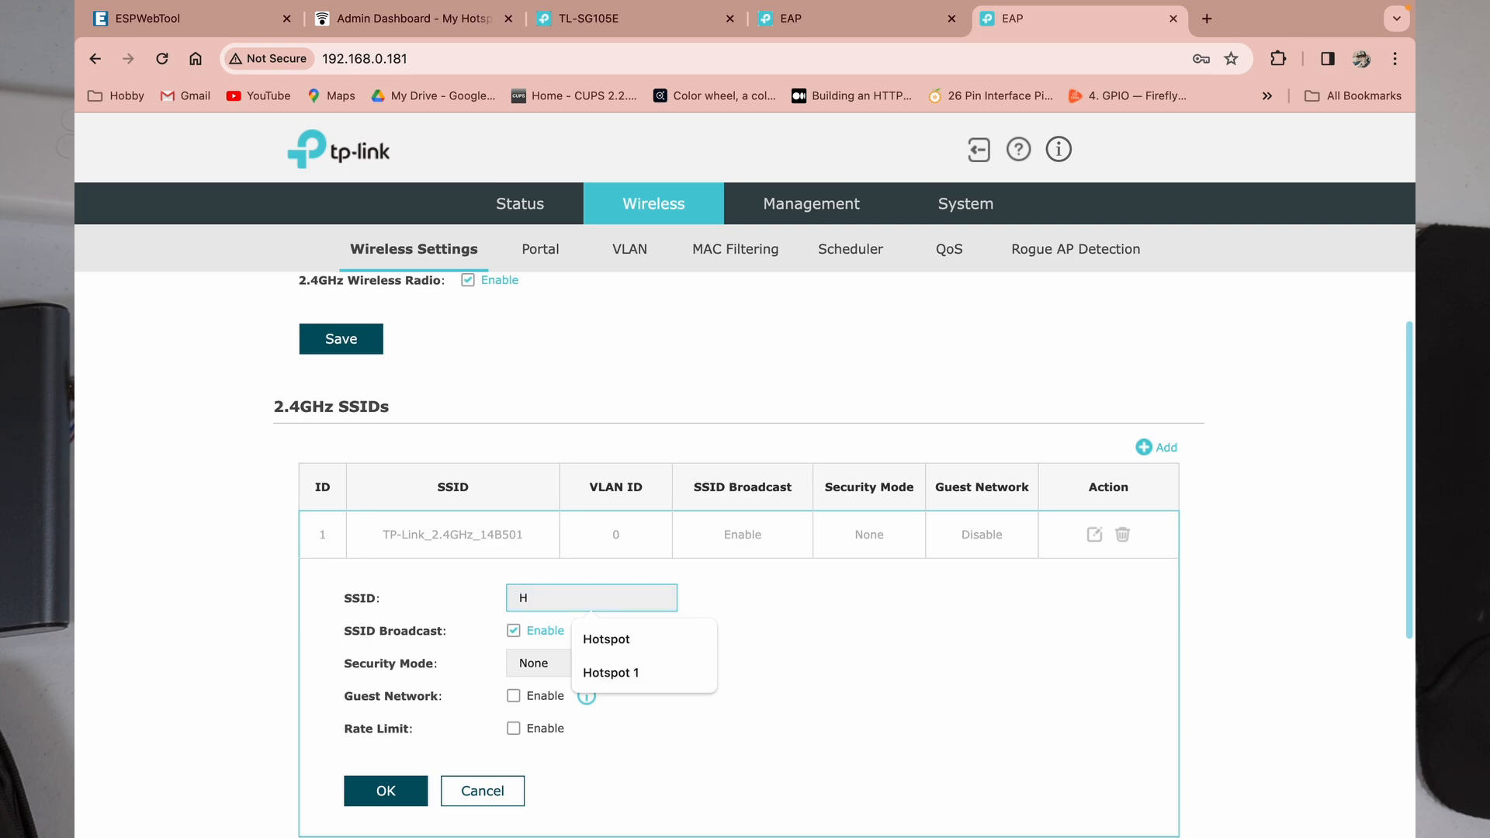
key(Down)
key(Down)
key(Return)
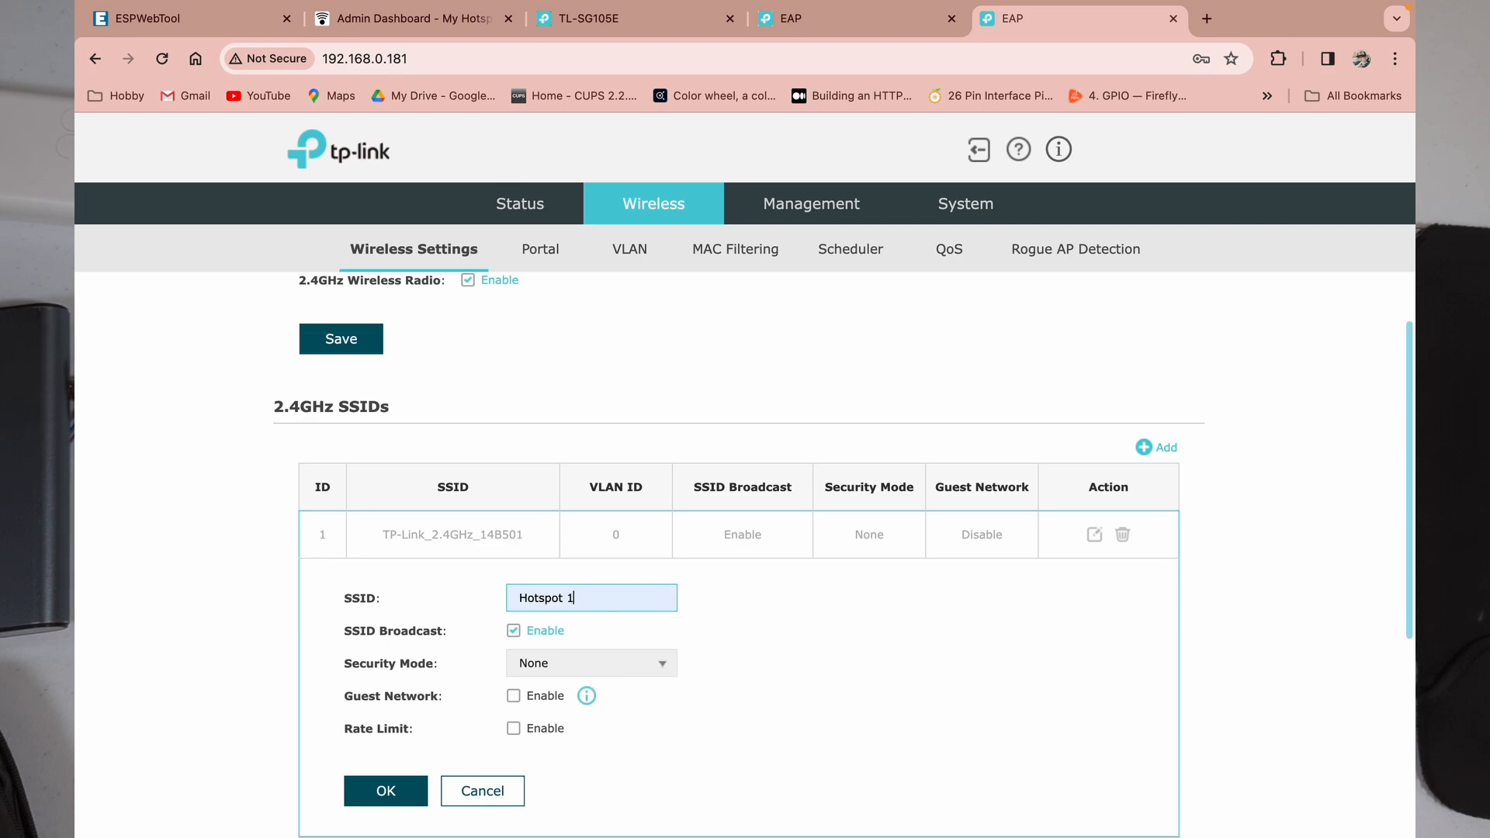
key(BackSpace)
key(BackSpace)
text(2)
scroll(543, 644, down, 2)
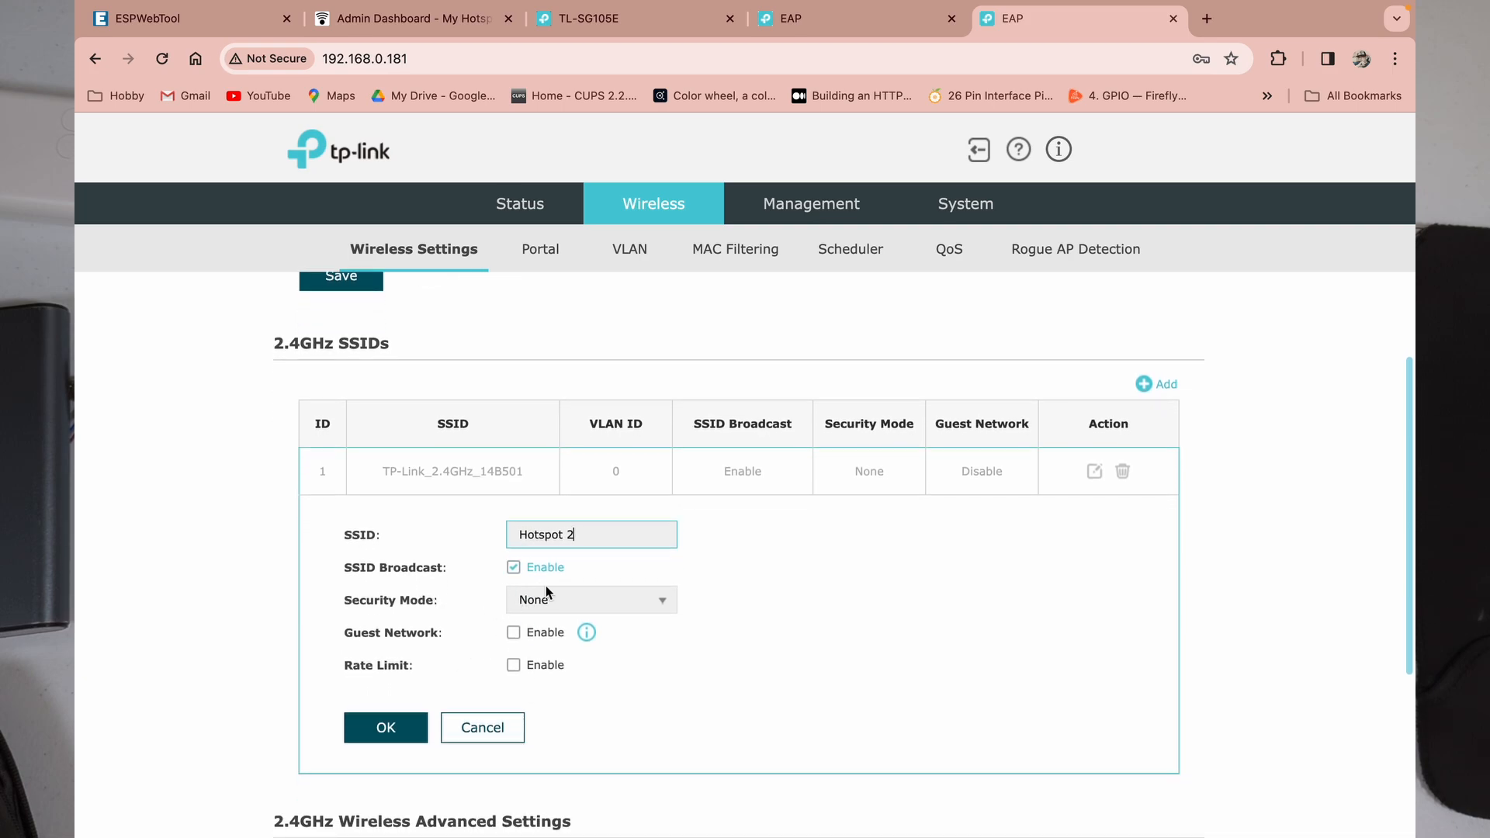
click(387, 731)
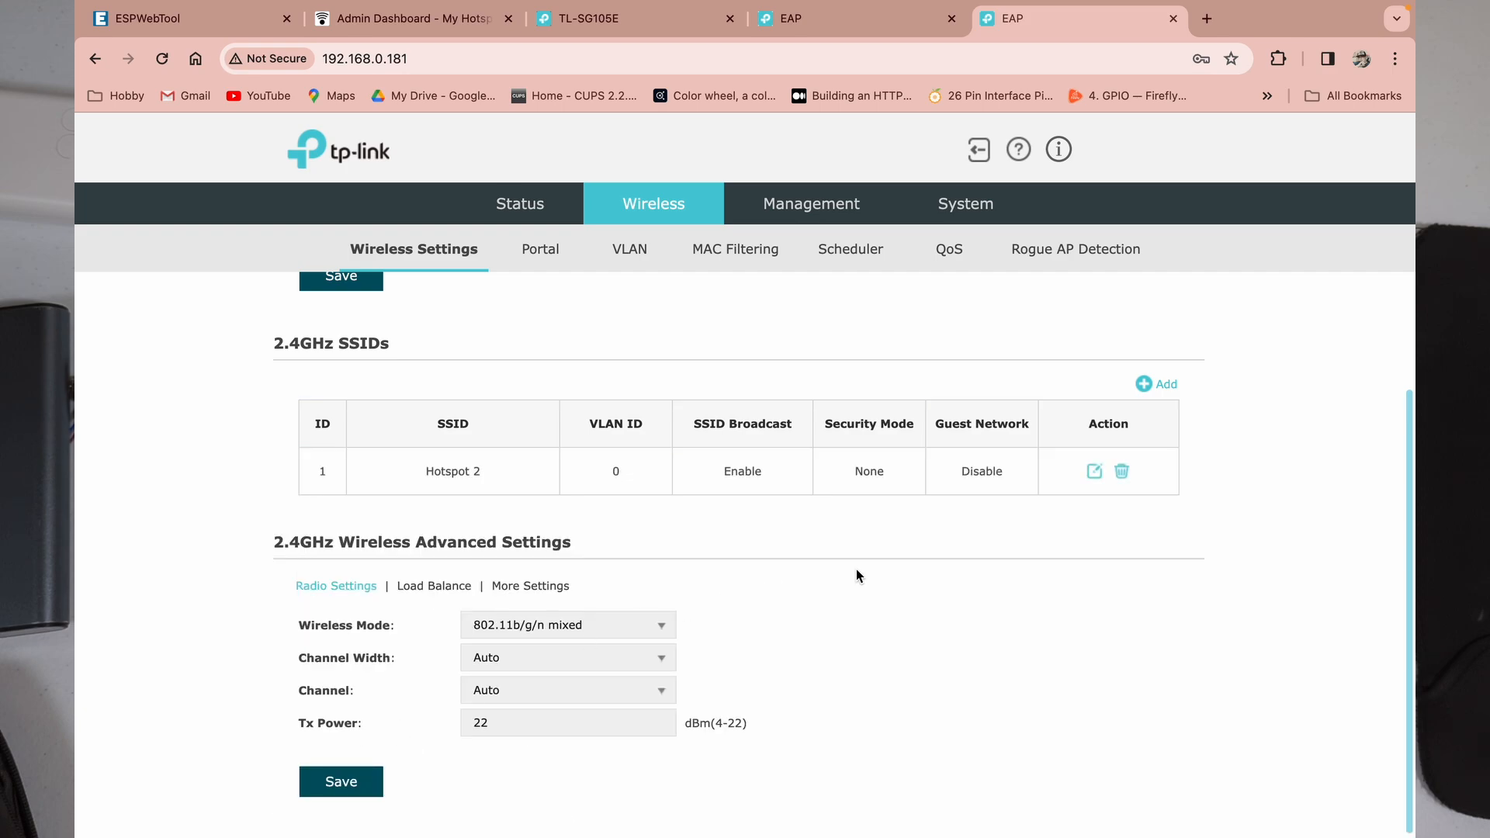
Step: Add a new 2.4GHz SSID 'Hotspot' with SSID Broadcast disabled and save it
click(1163, 396)
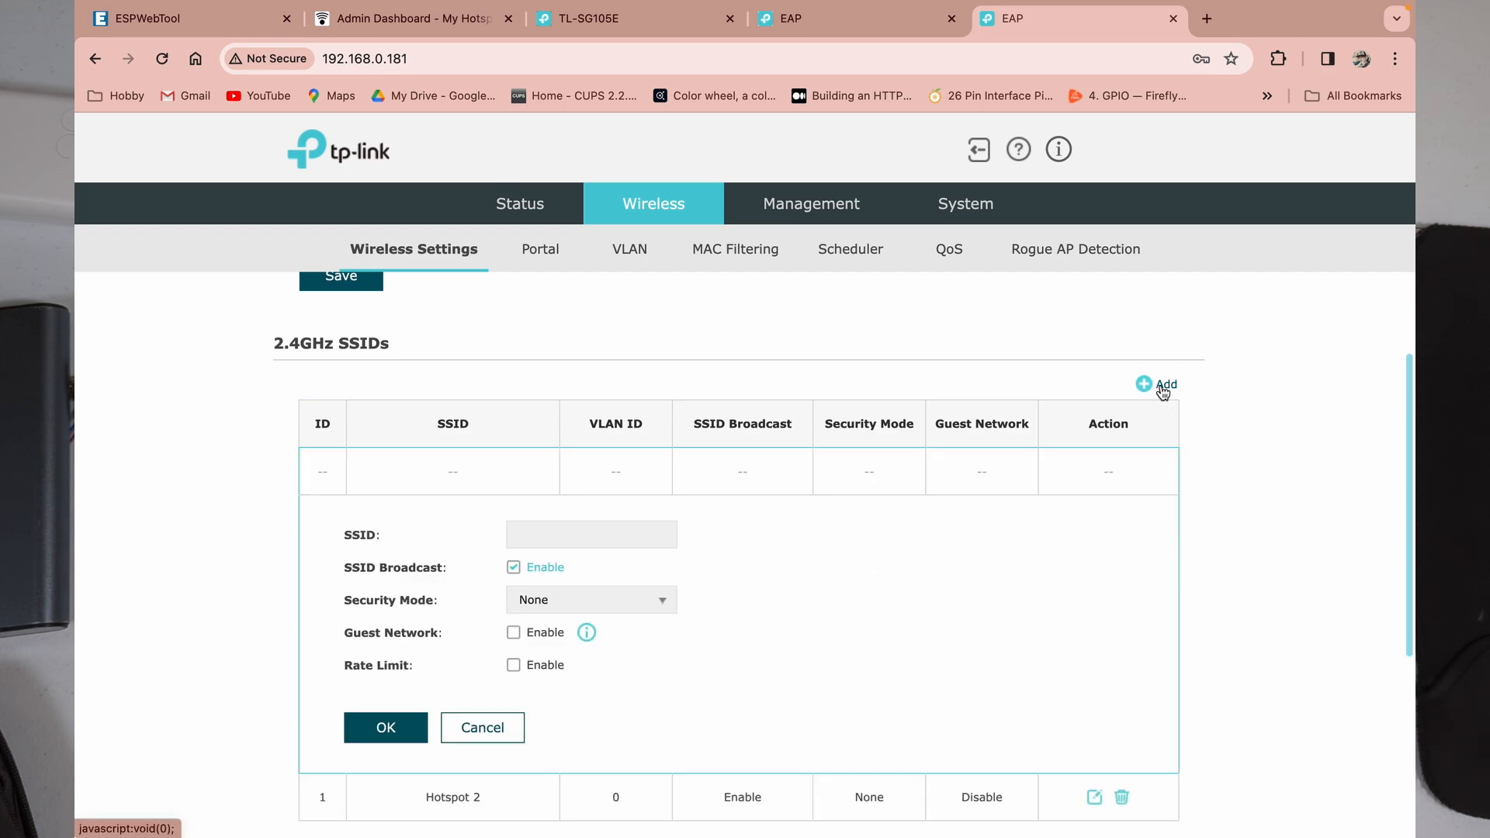
click(581, 538)
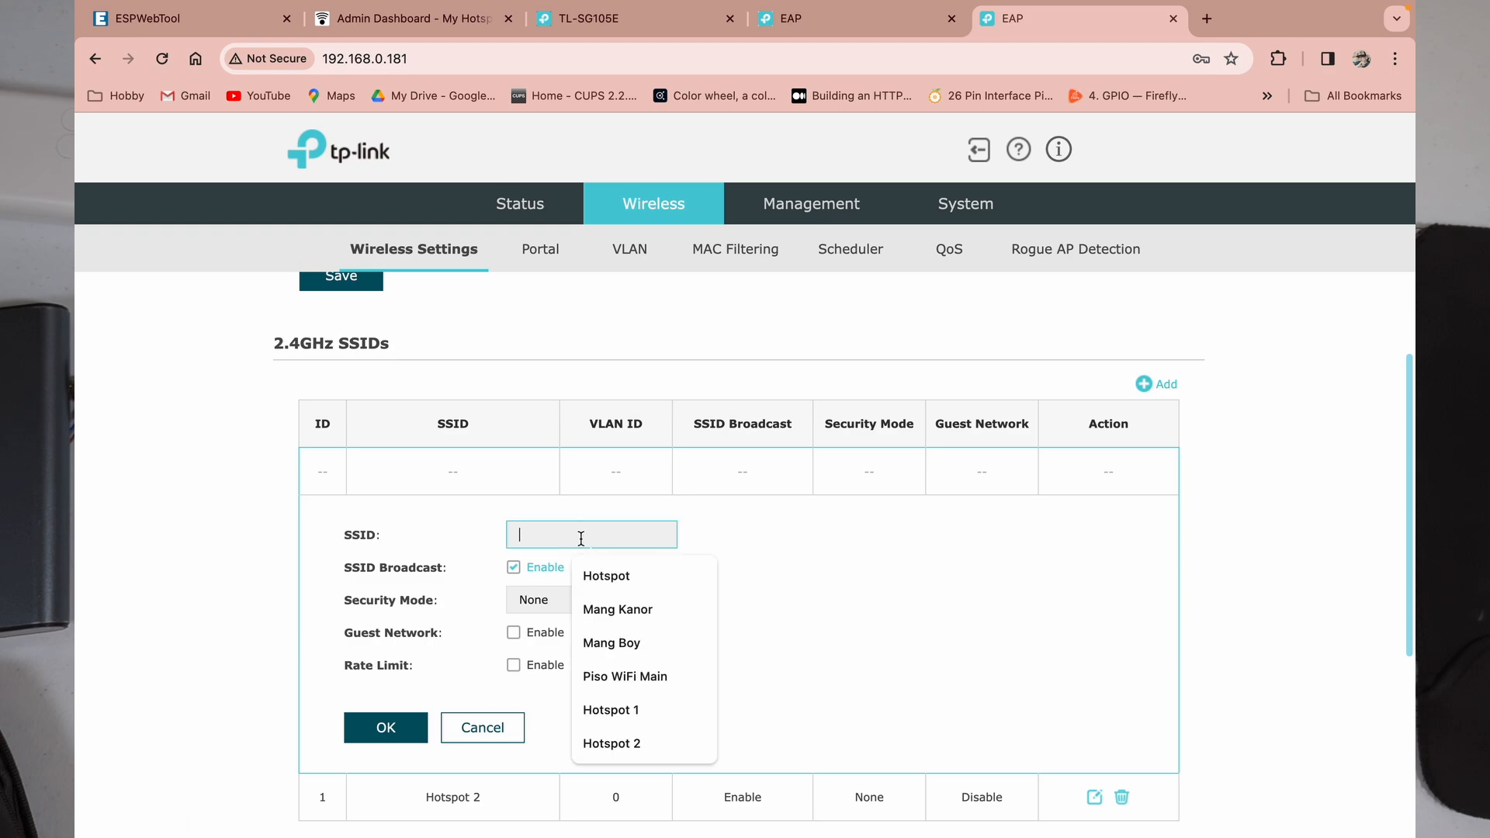
click(604, 577)
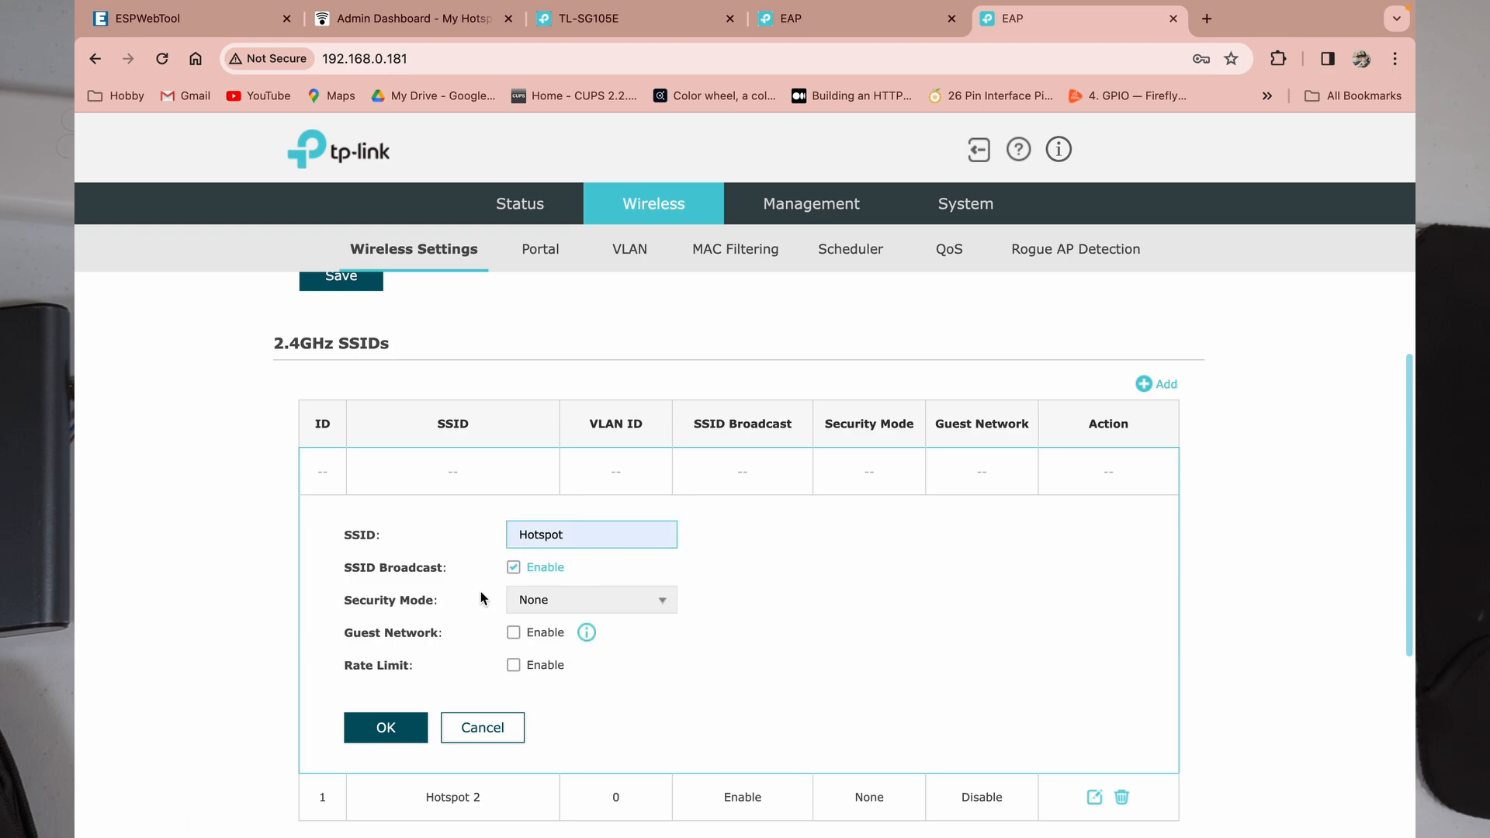
click(514, 569)
scroll(634, 611, down, 1)
scroll(634, 611, down, 1)
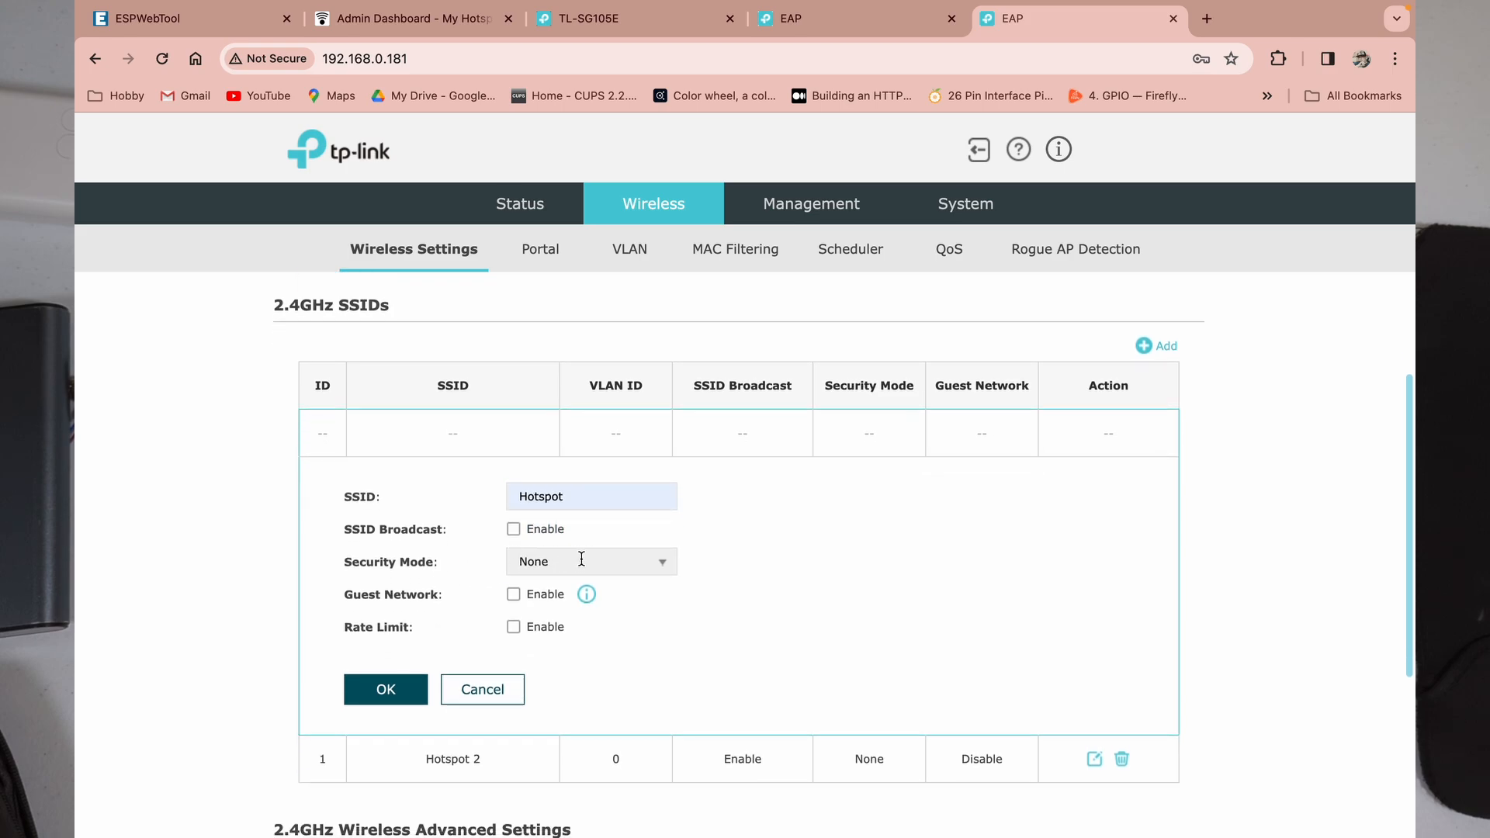
click(371, 699)
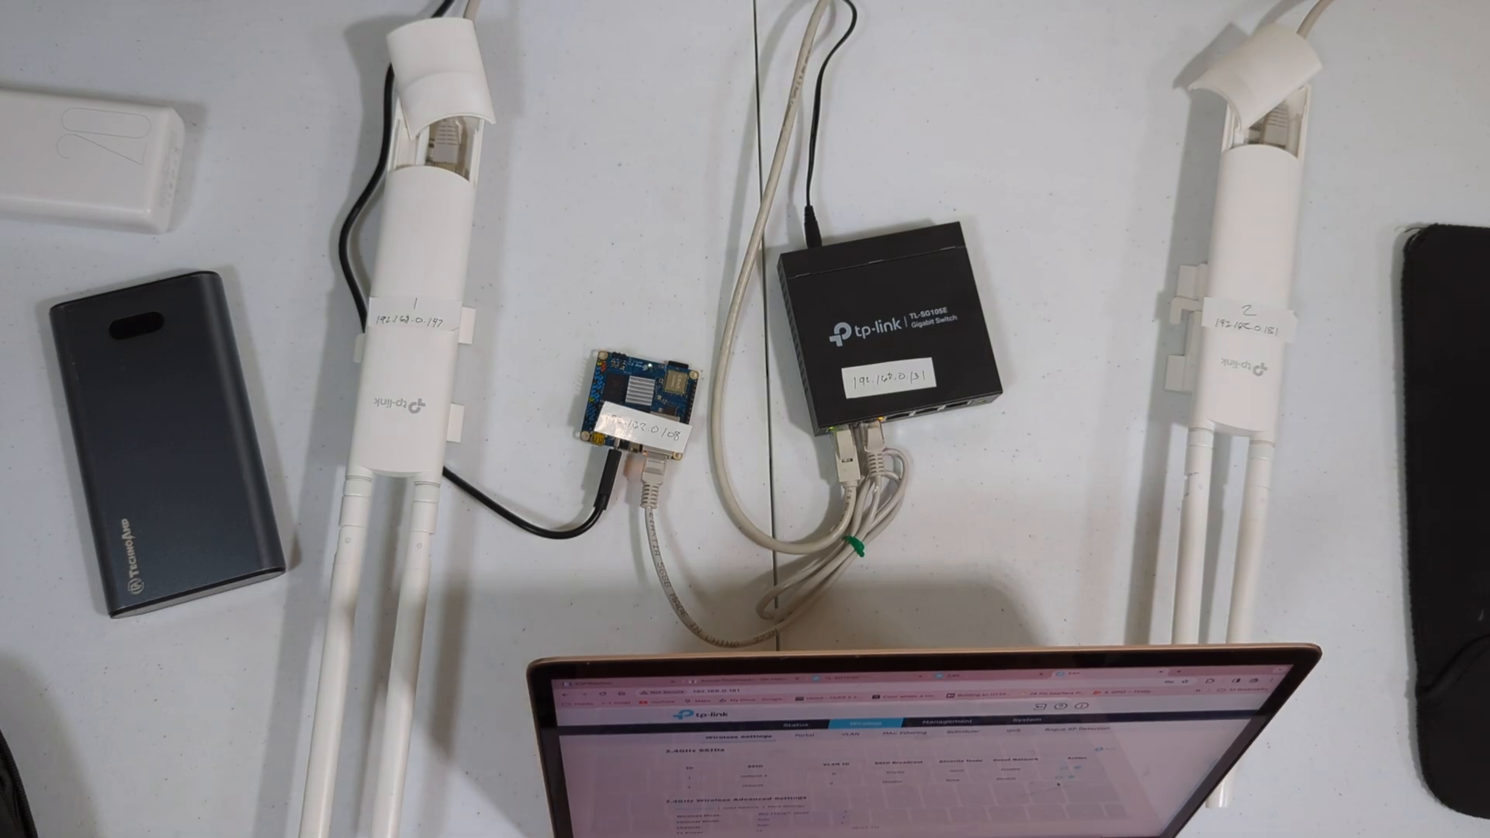
Step: Go to the Sub Vendo page in My Hotspot admin and open the subvendo resources Drive link
click(743, 679)
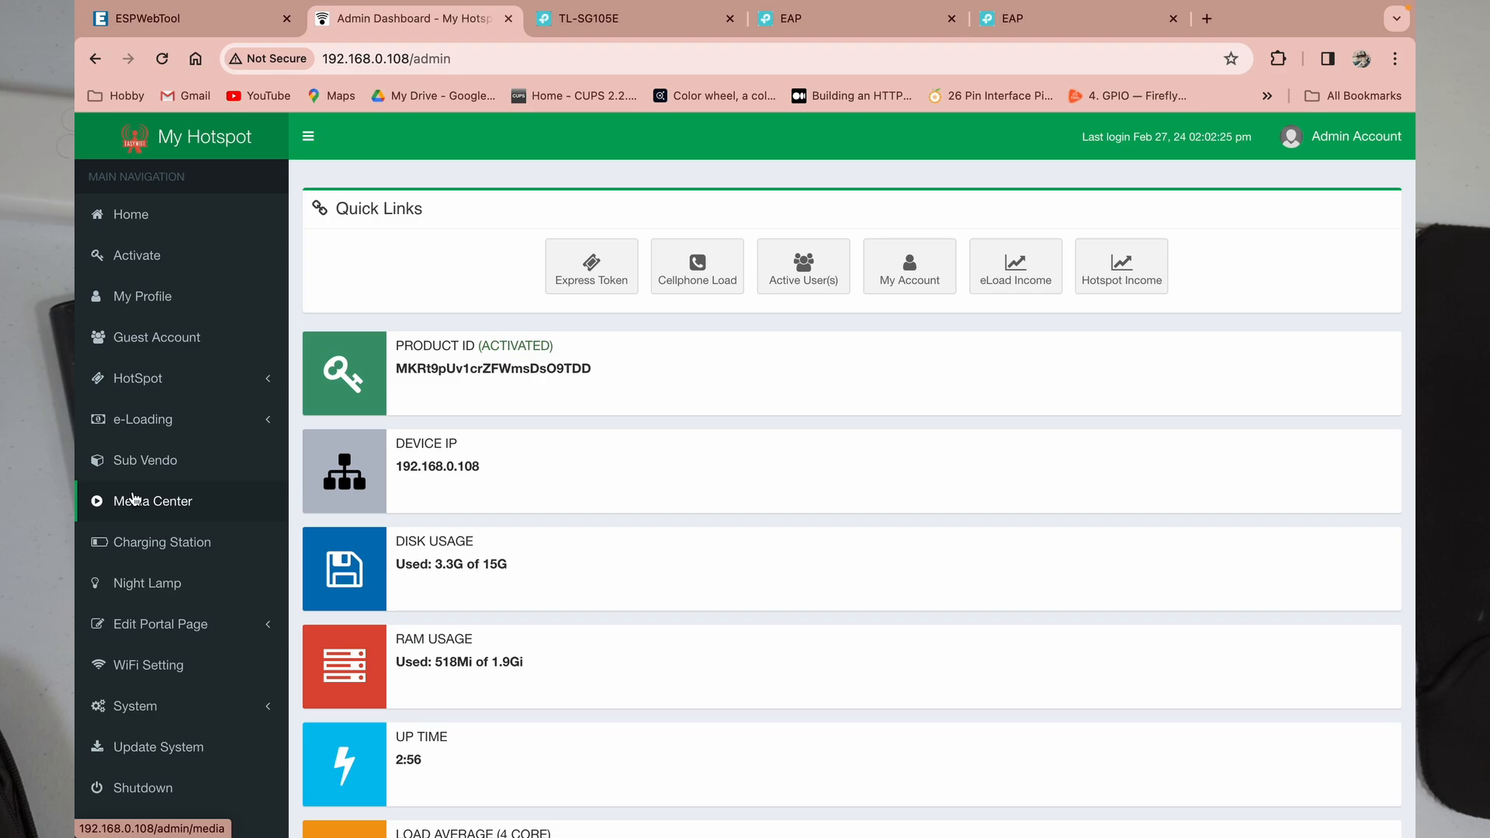
click(145, 461)
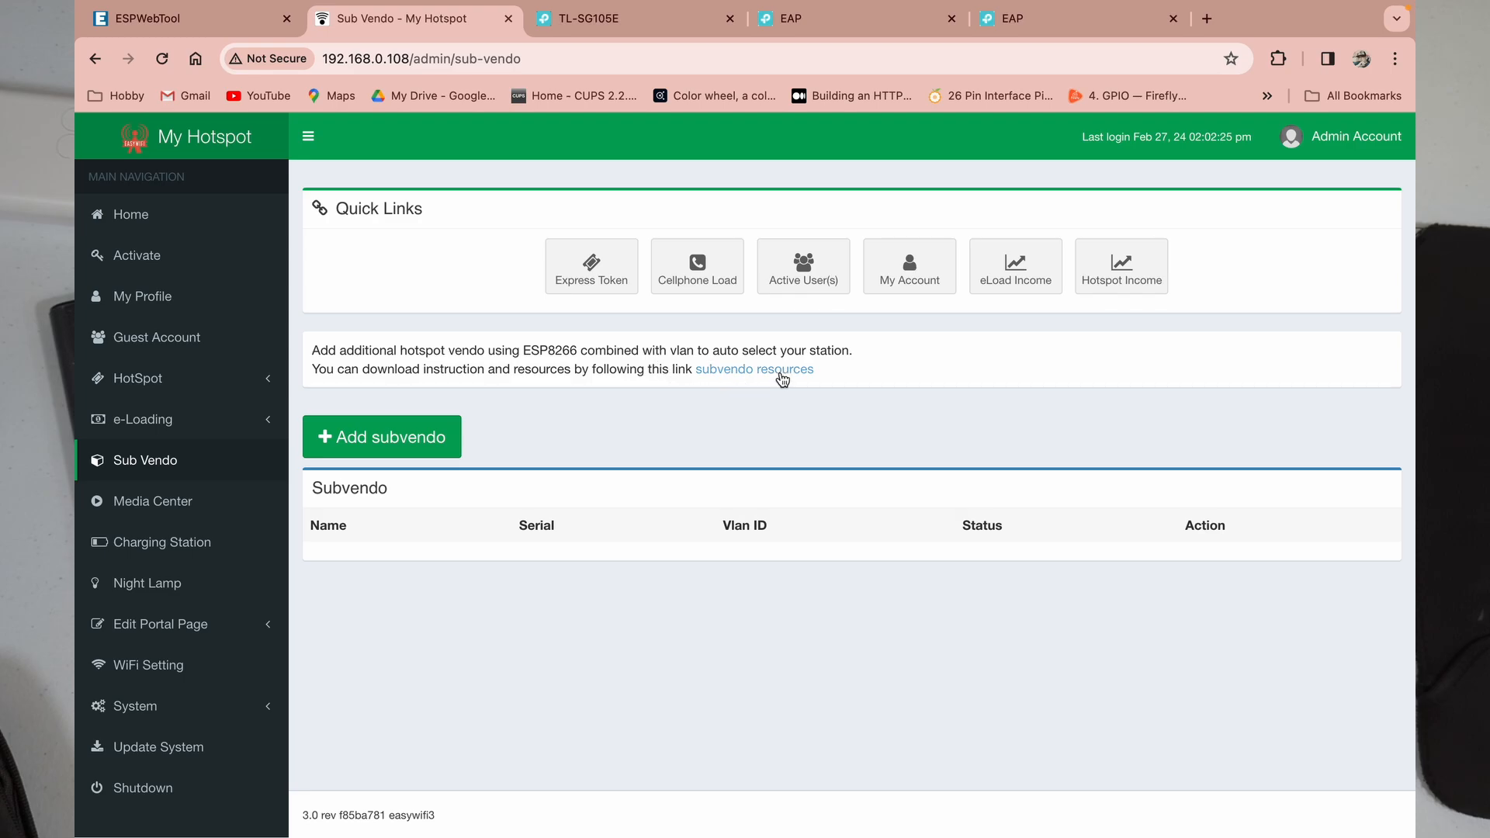
click(760, 372)
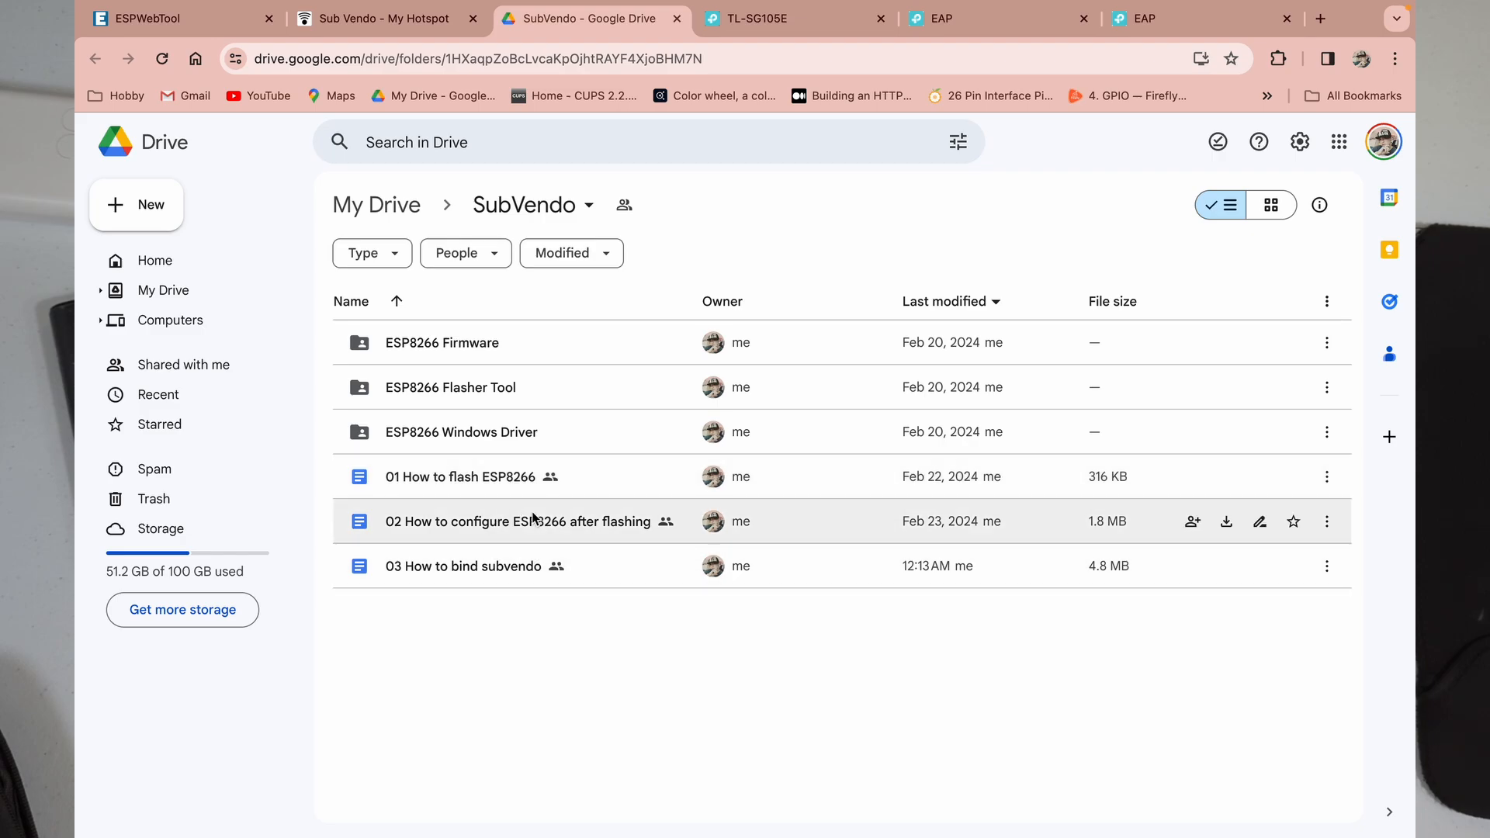
Step: Download subvendo-v1.0.bin from the ESP8266 Firmware Drive folder
double_click(470, 345)
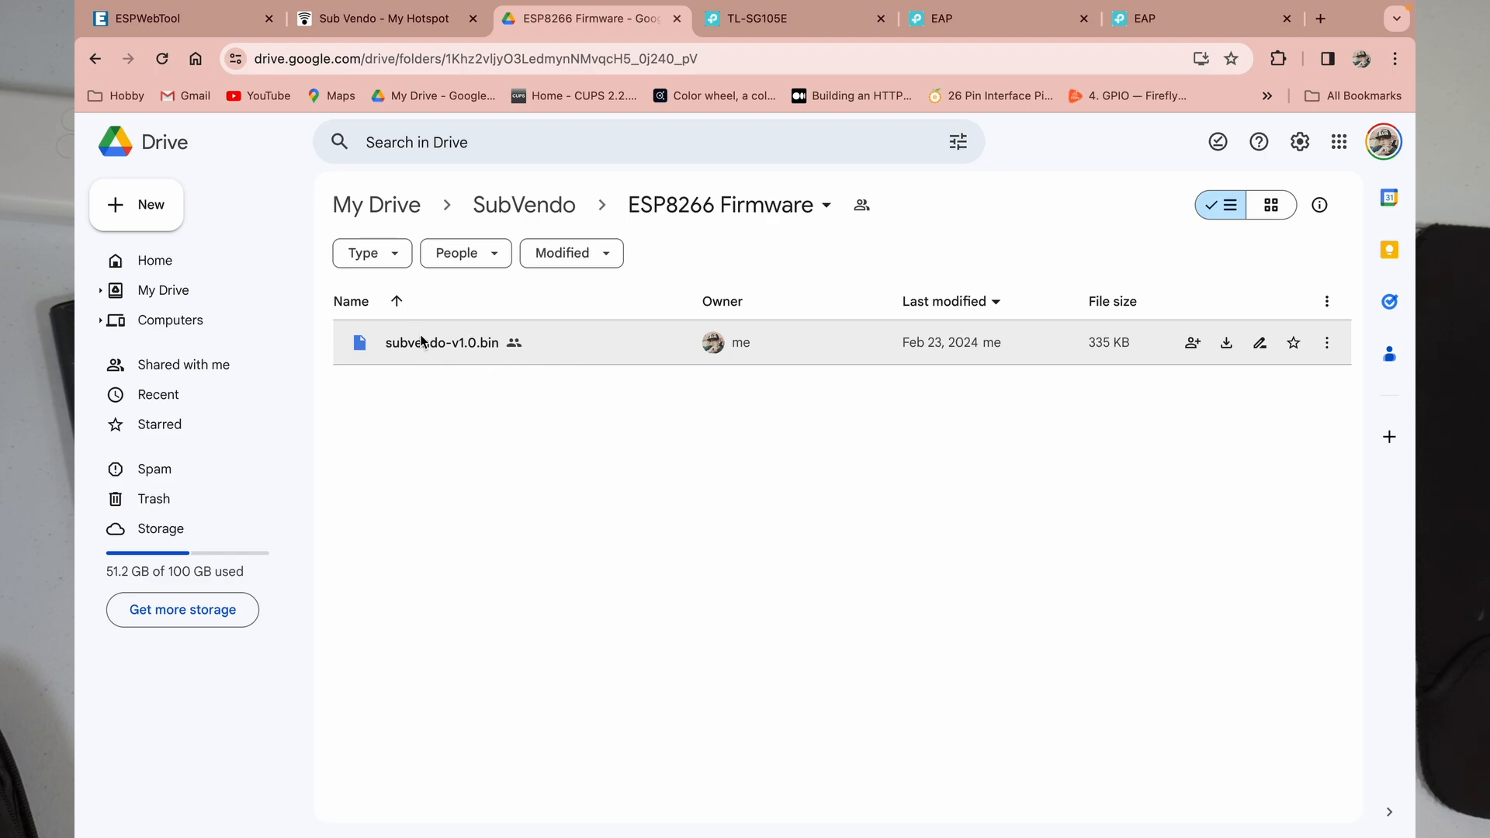
click(1224, 345)
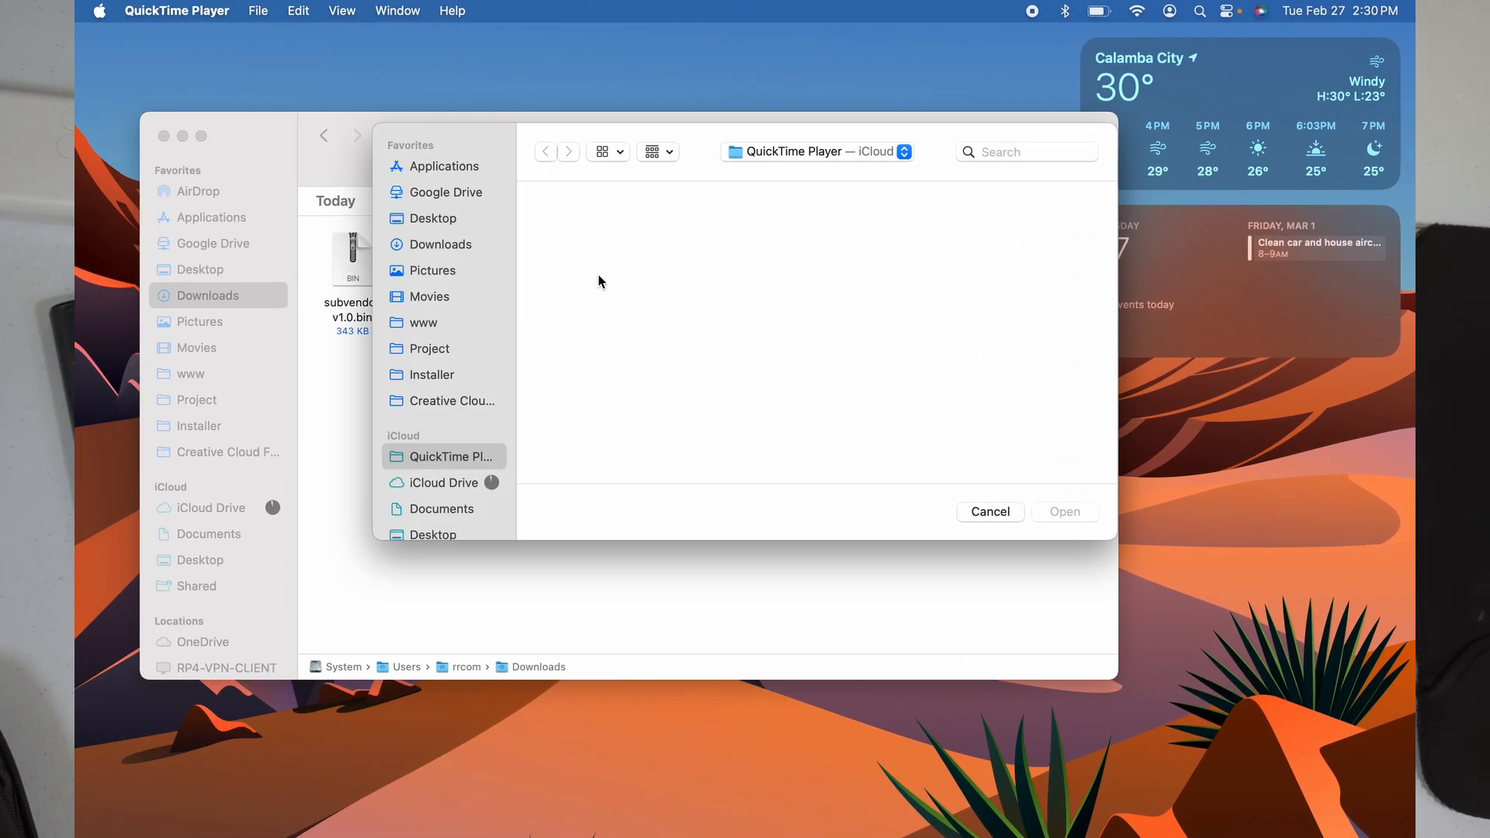
Step: Check that subvendo-v1.0.bin (343 KB) is in Downloads, then return to the browser
click(346, 444)
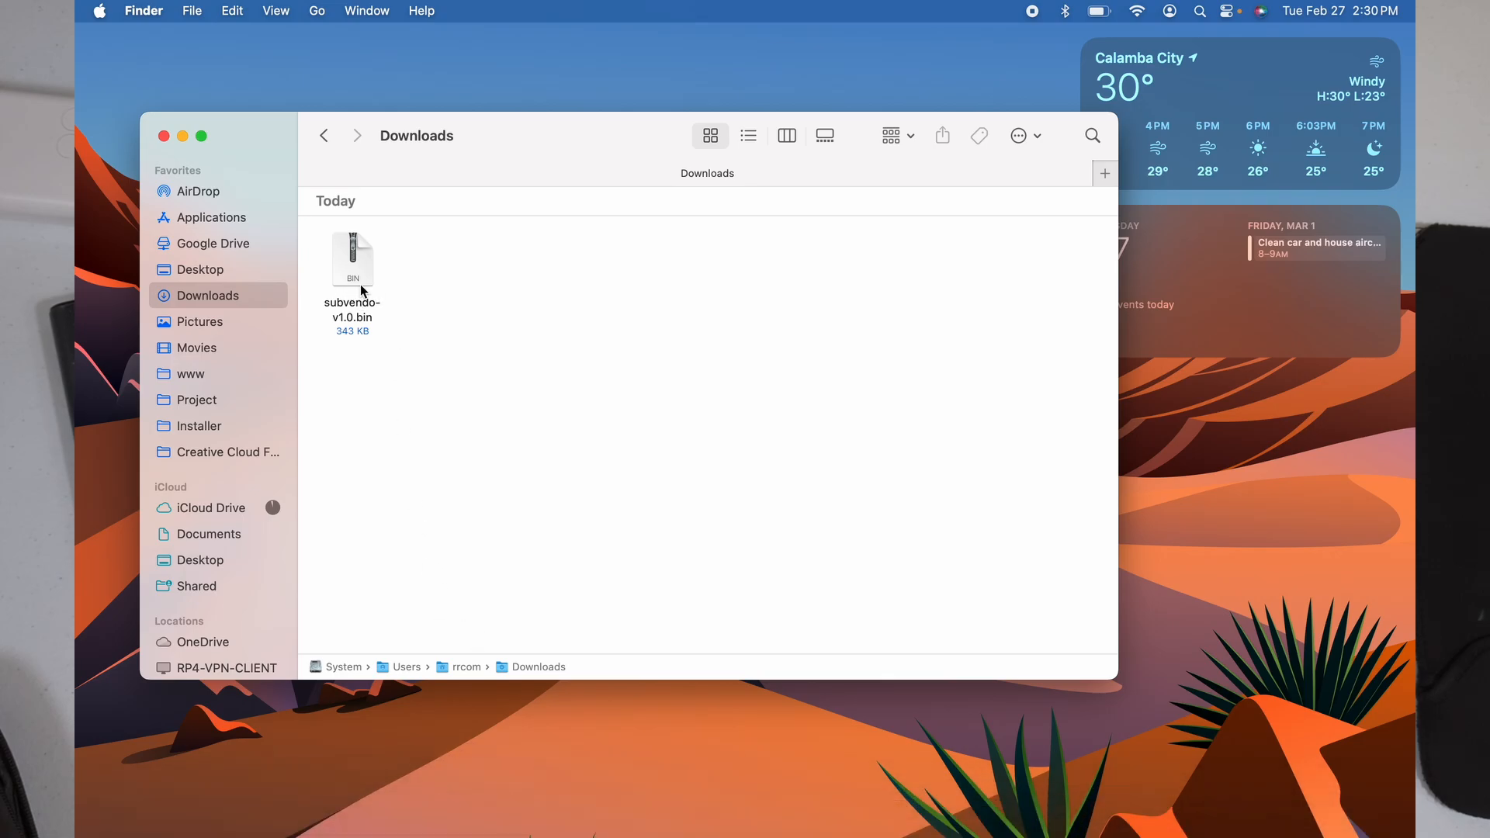
key(ctrl+Right)
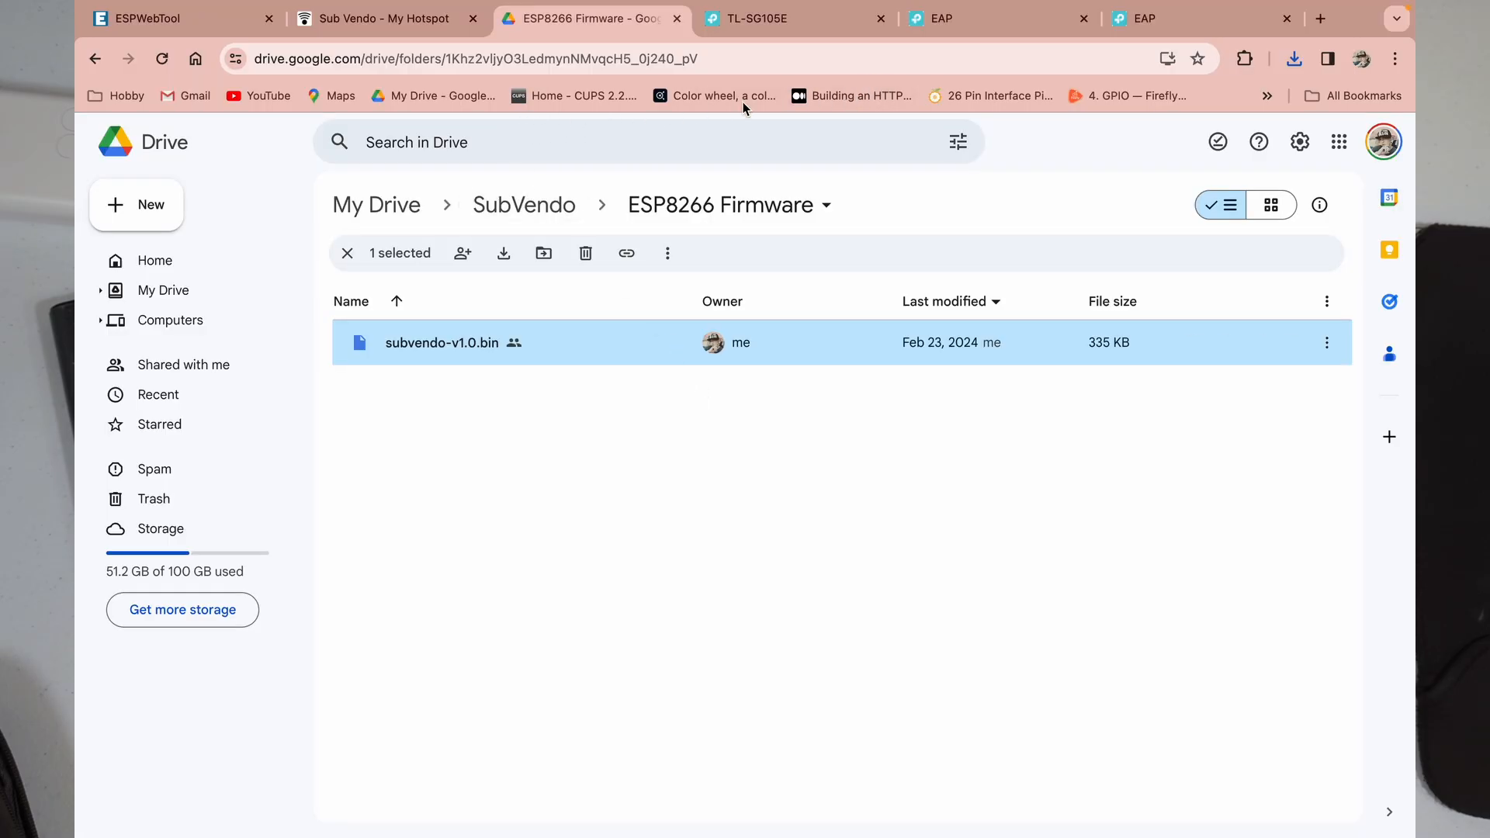
Step: Bring up the ESPWebTool flashing page at esp.huhn.me
click(211, 22)
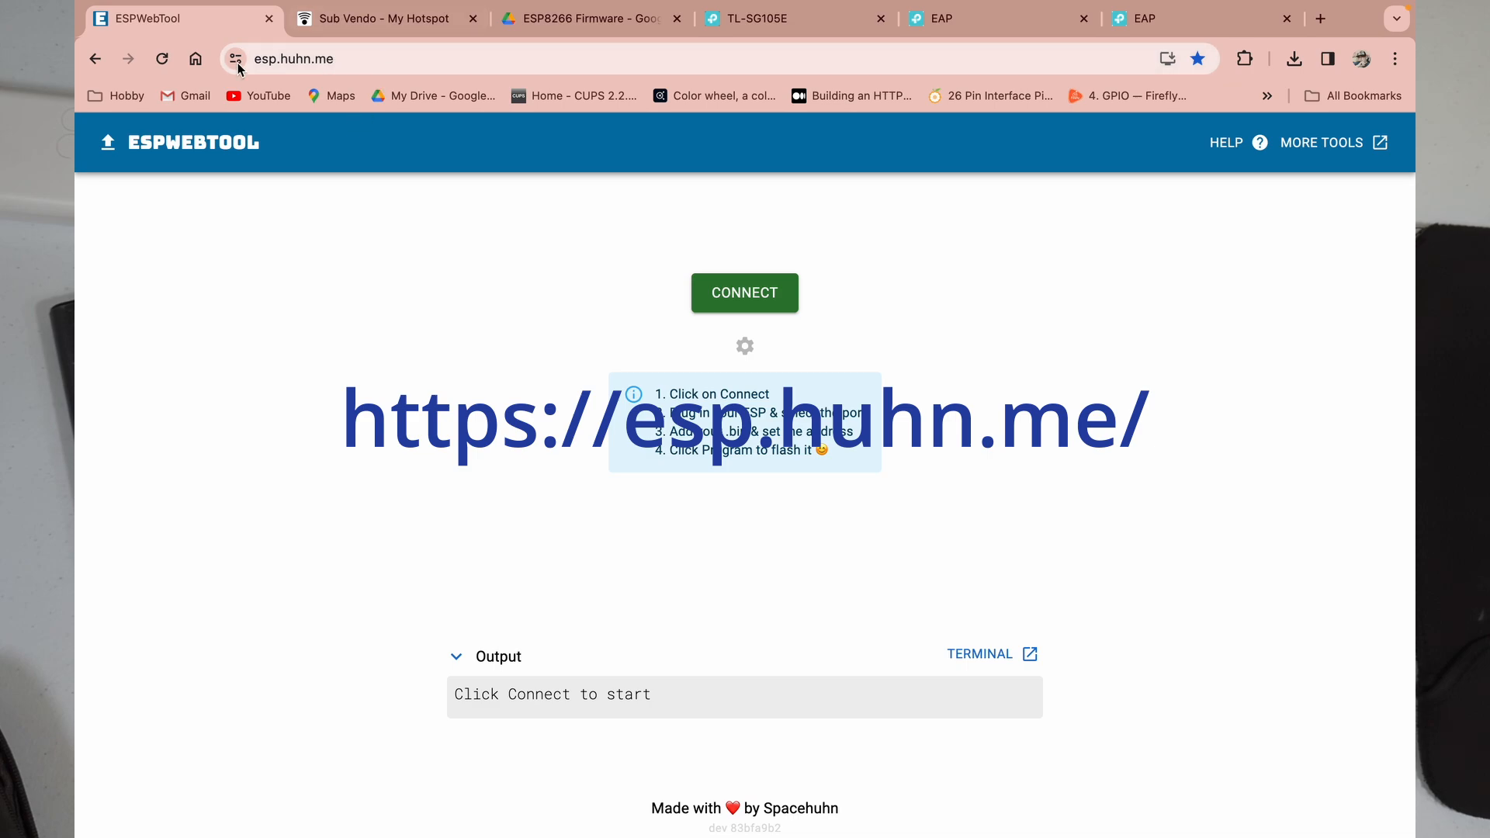
click(361, 58)
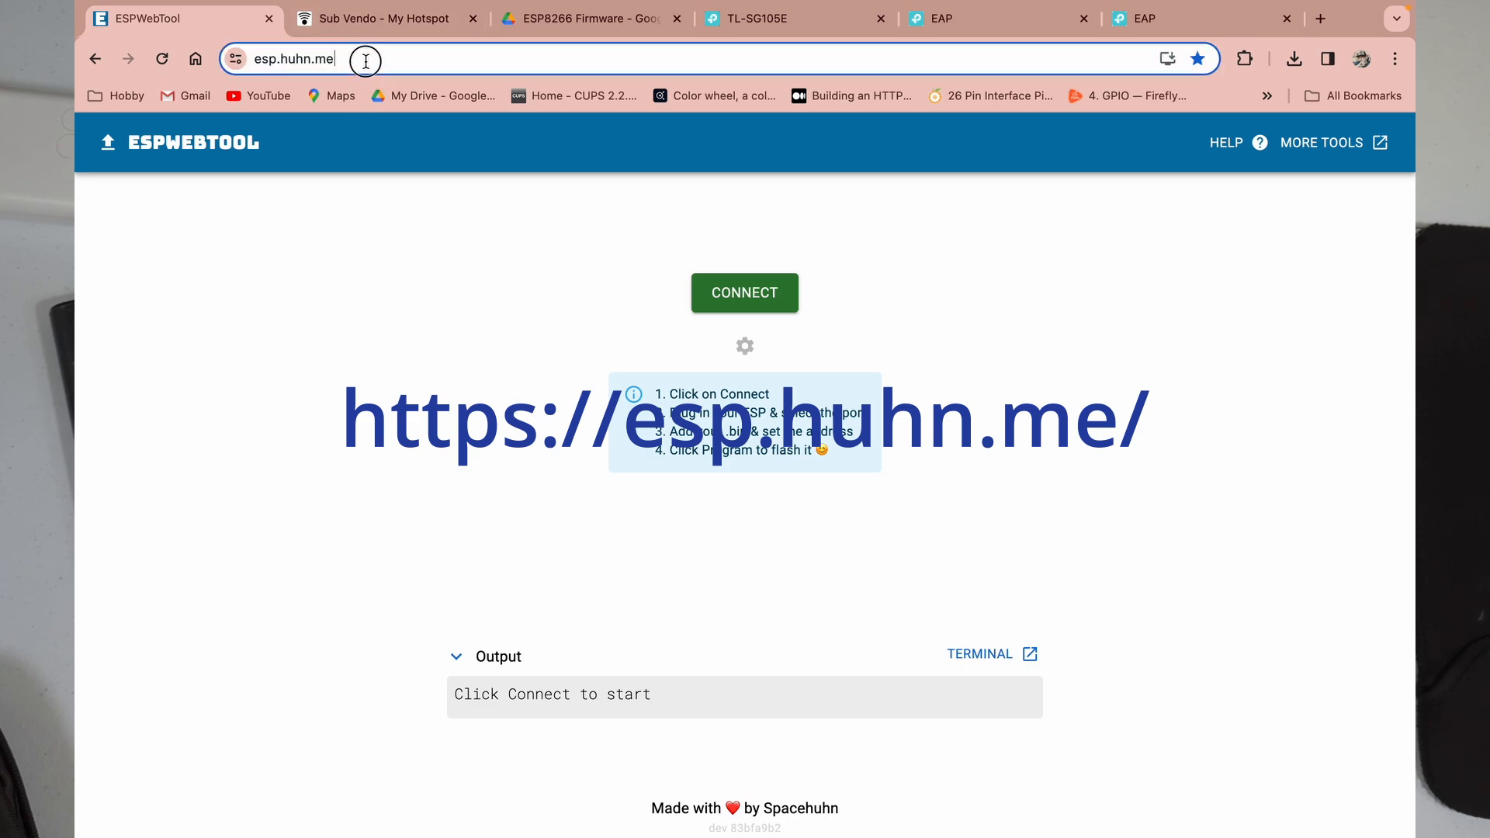
click(418, 280)
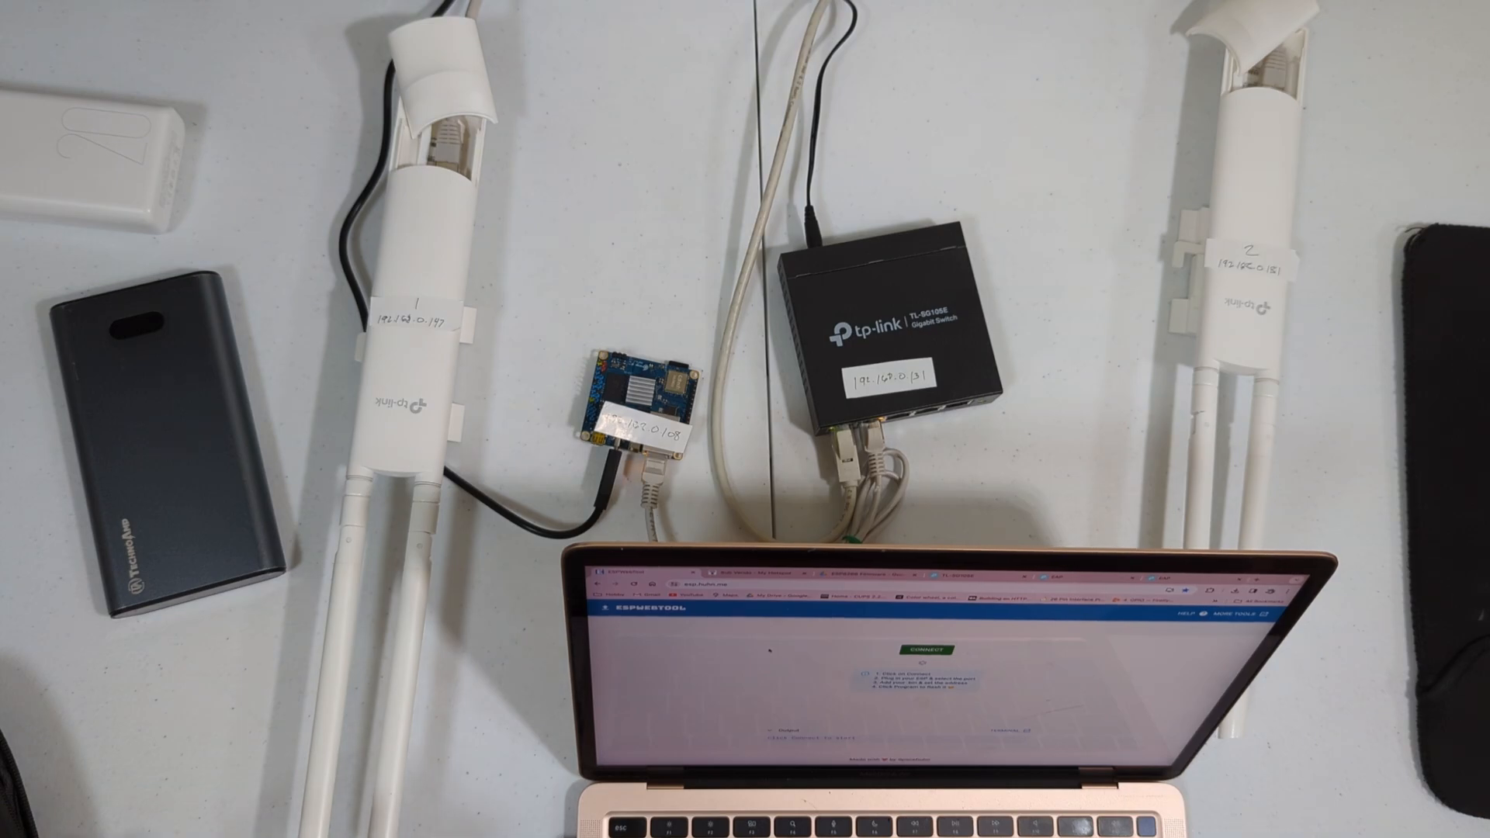
Step: Return to the ESP8266 Firmware Drive tab and go up to the SubVendo folder
click(863, 575)
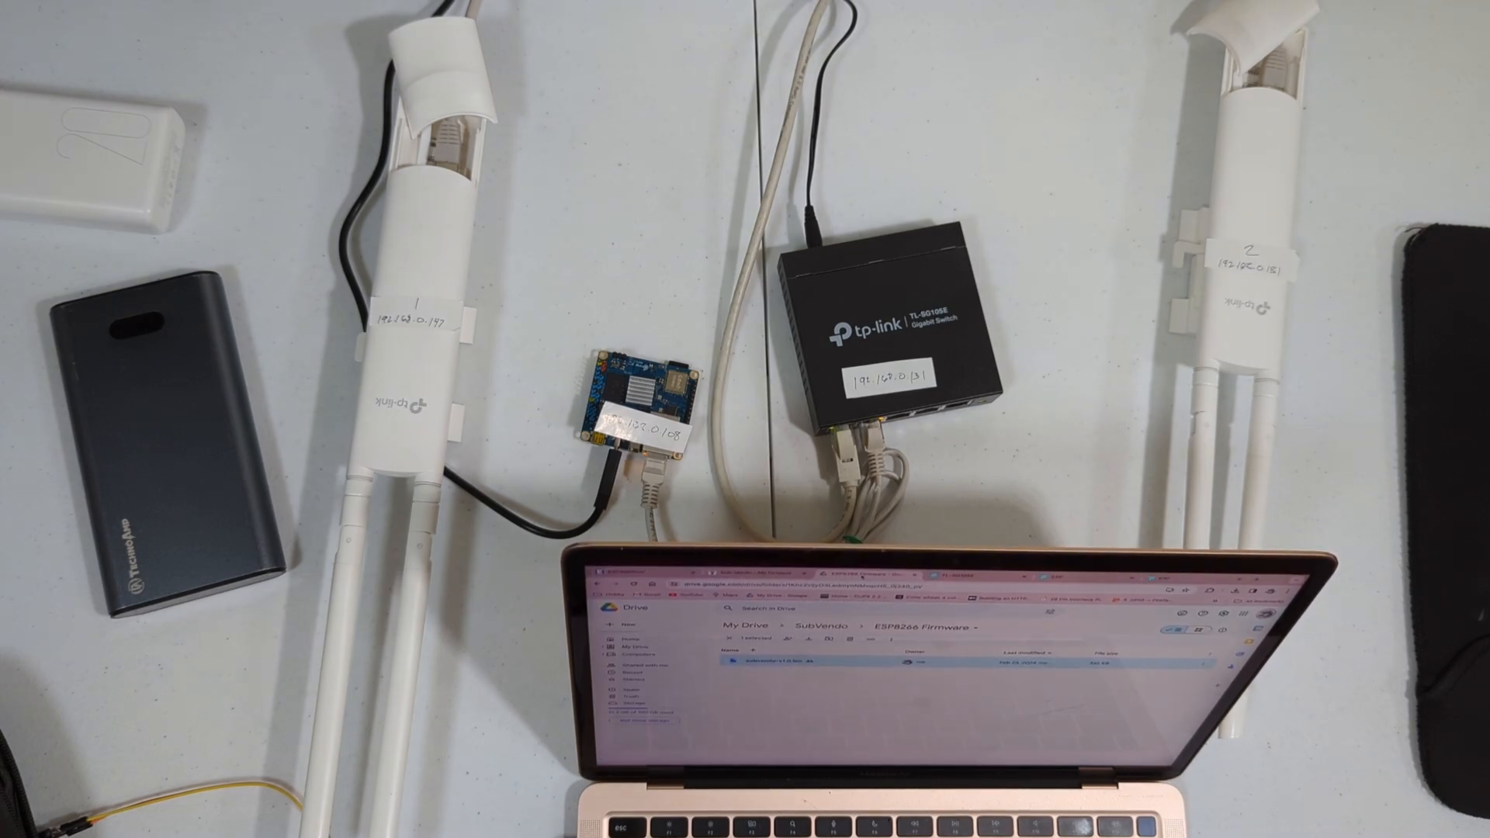
click(821, 626)
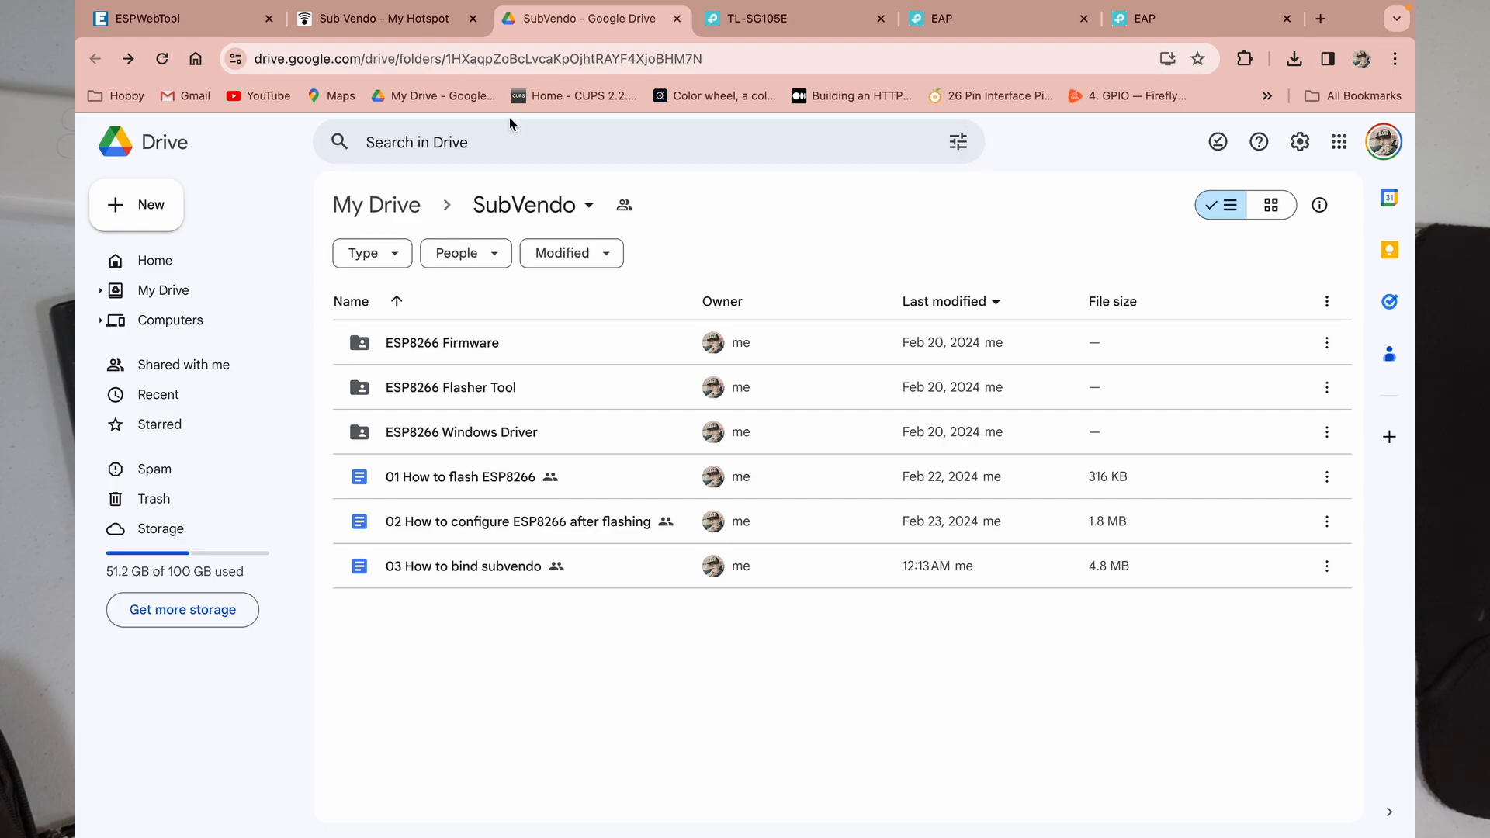
Step: Connect ESPWebTool to the ESP8266 on port cu.usbserial-110, detecting 4MB flash
click(394, 23)
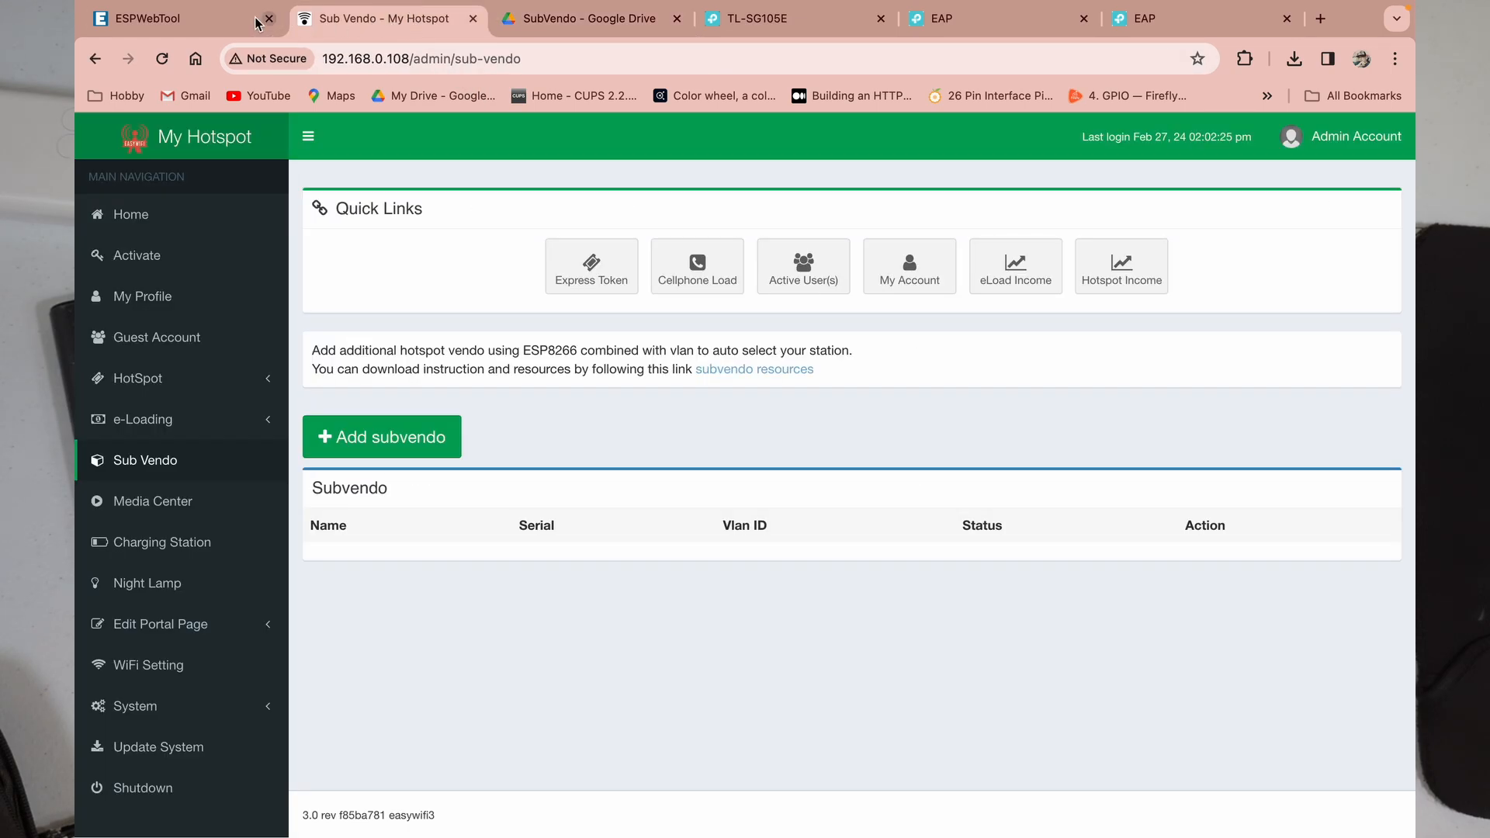
click(200, 24)
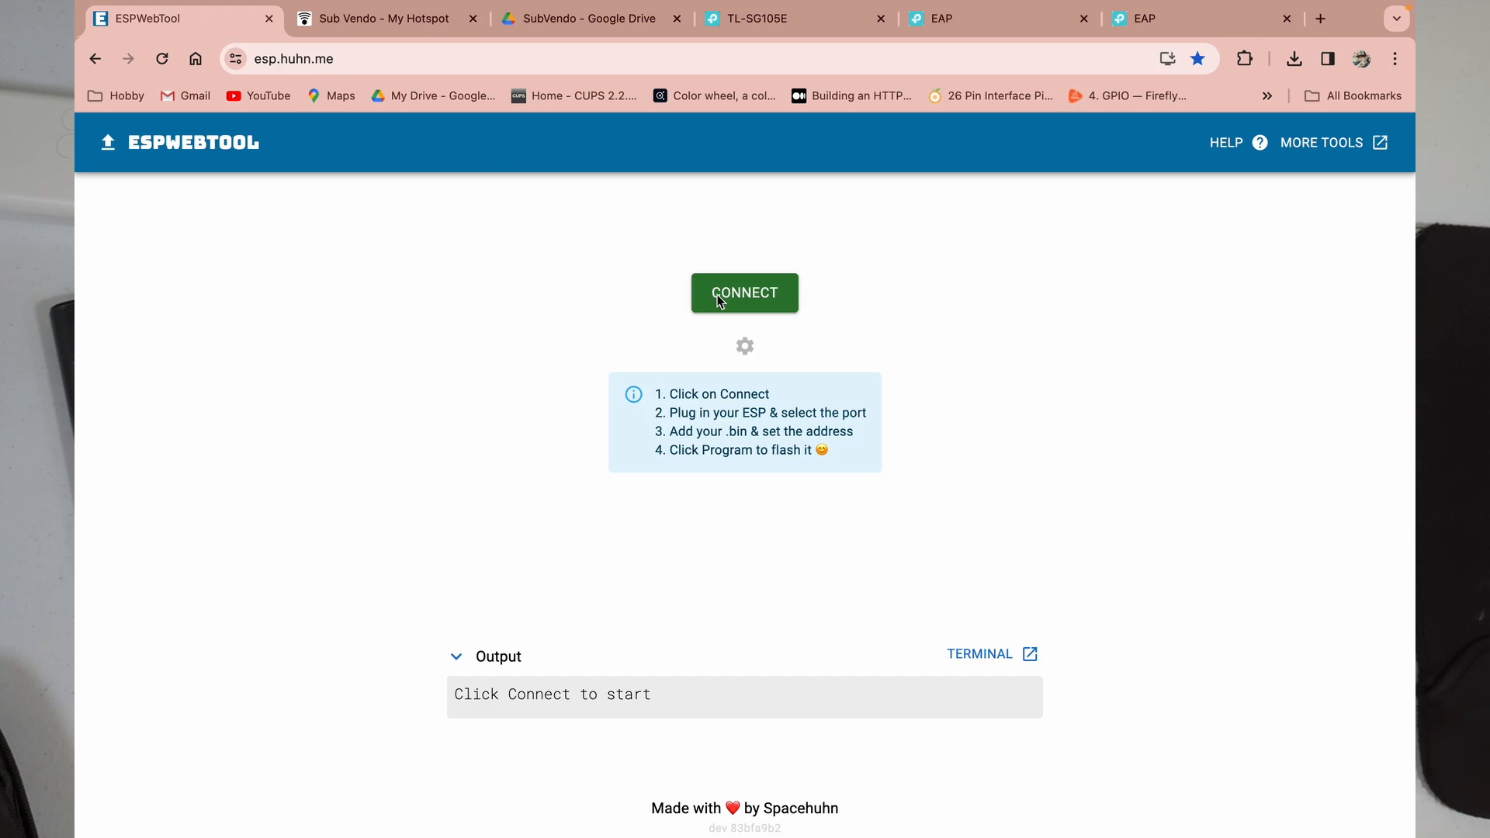
click(756, 302)
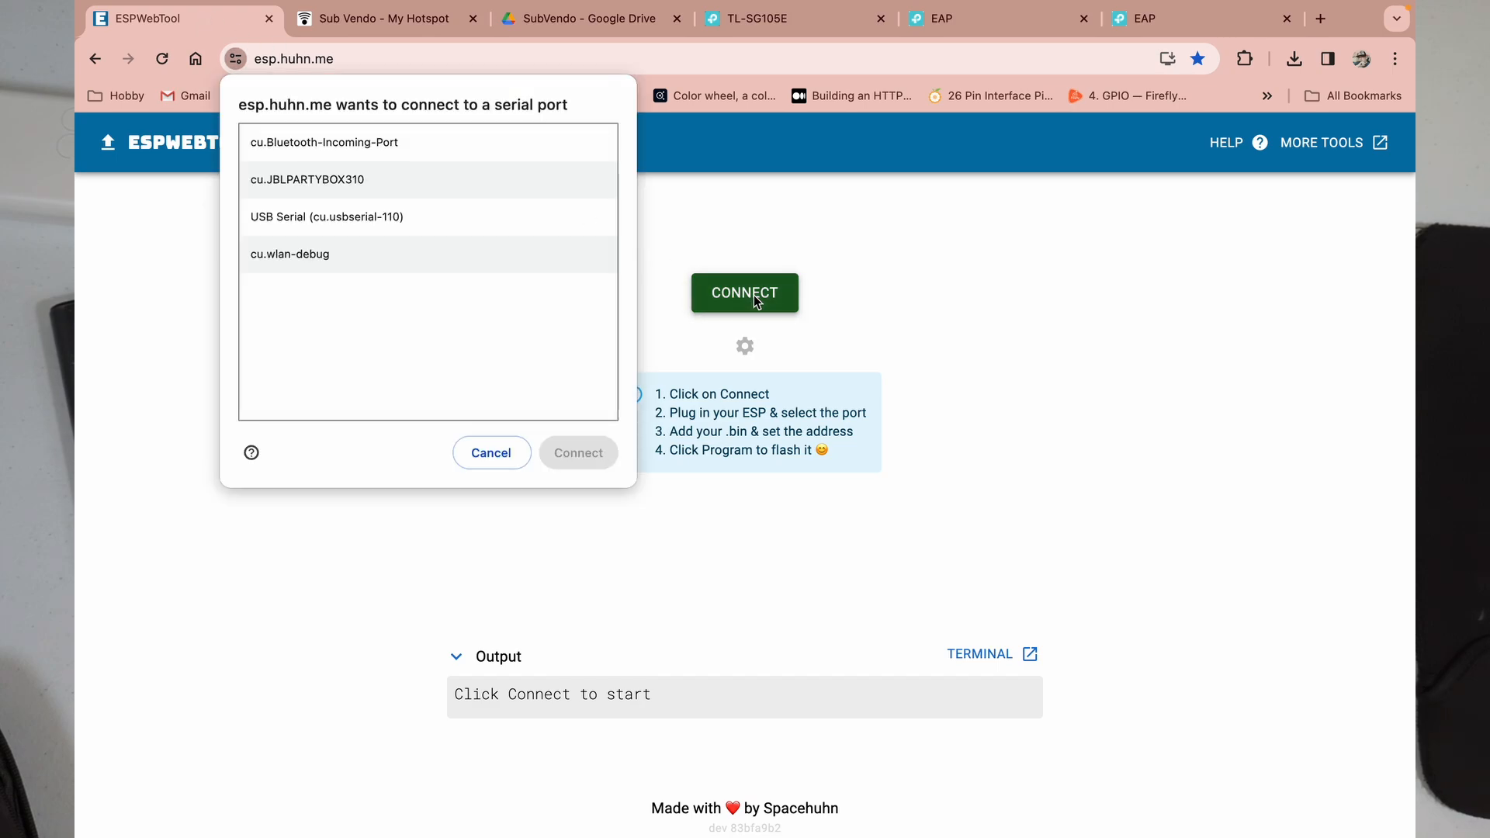
click(298, 219)
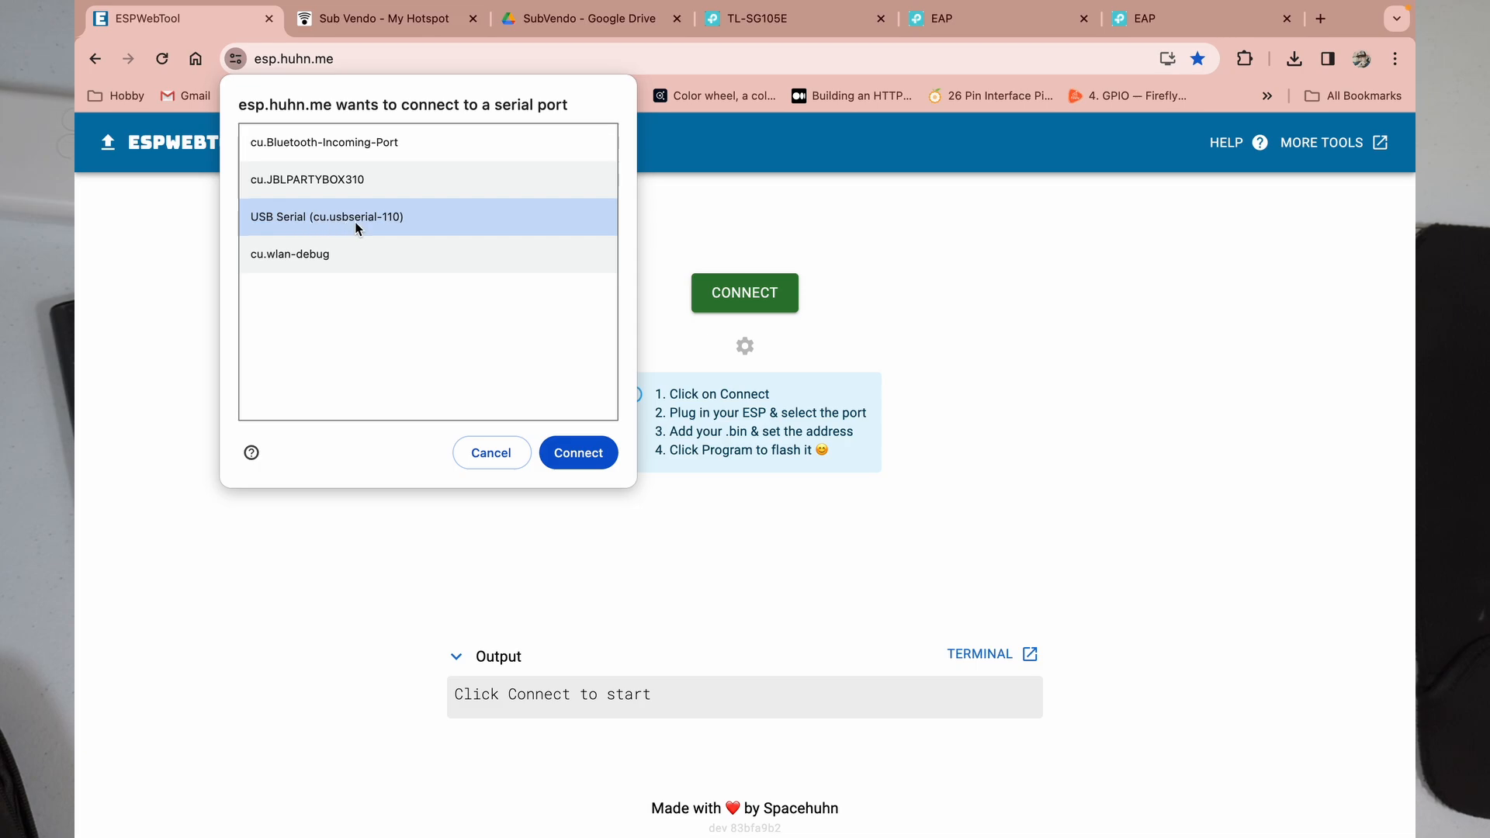
click(591, 459)
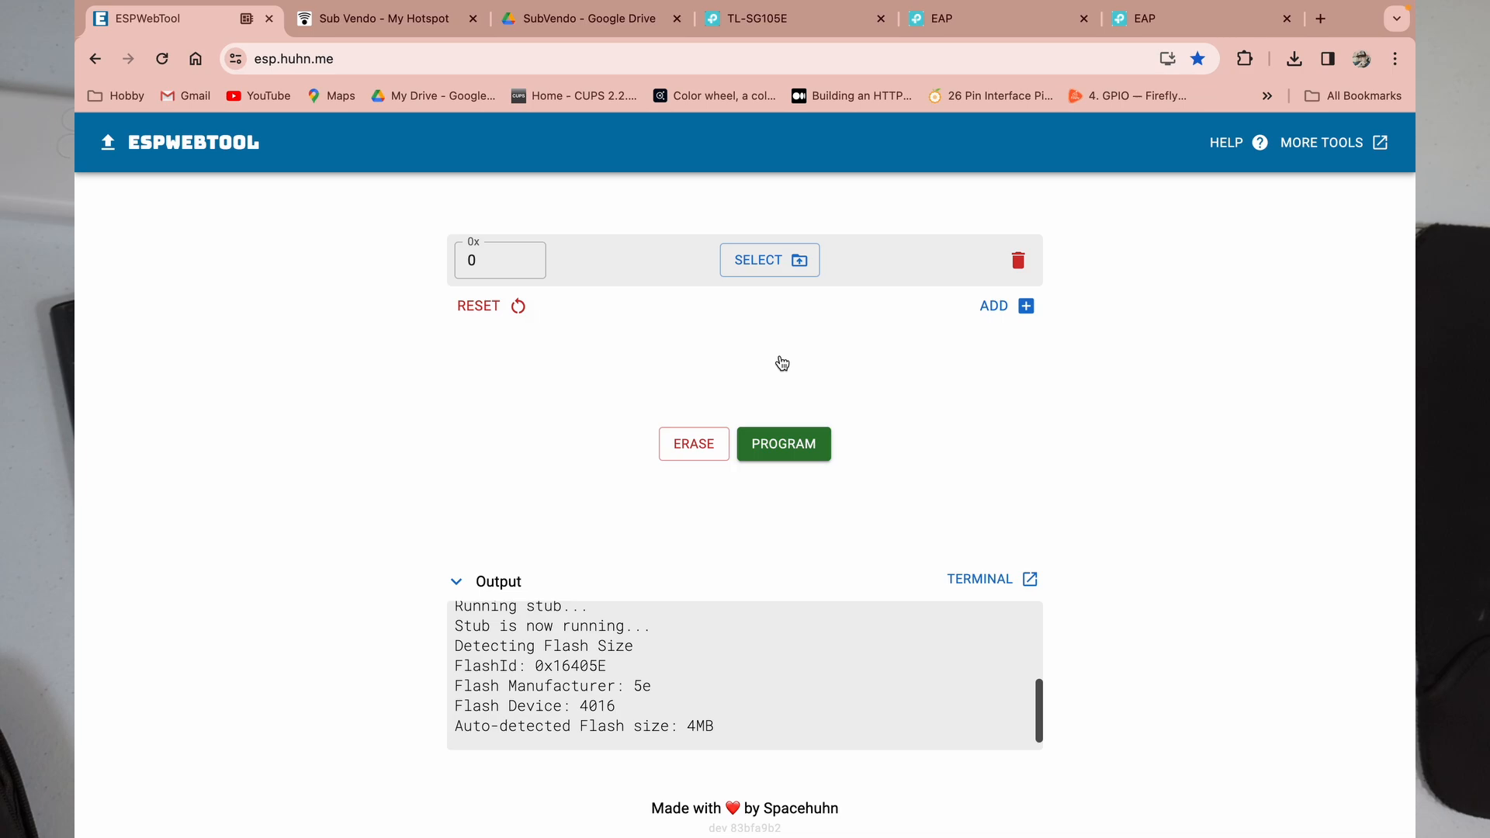
Step: Flash subvendo-v1.0.bin from Downloads at offset 0x0 onto the ESP8266
click(764, 267)
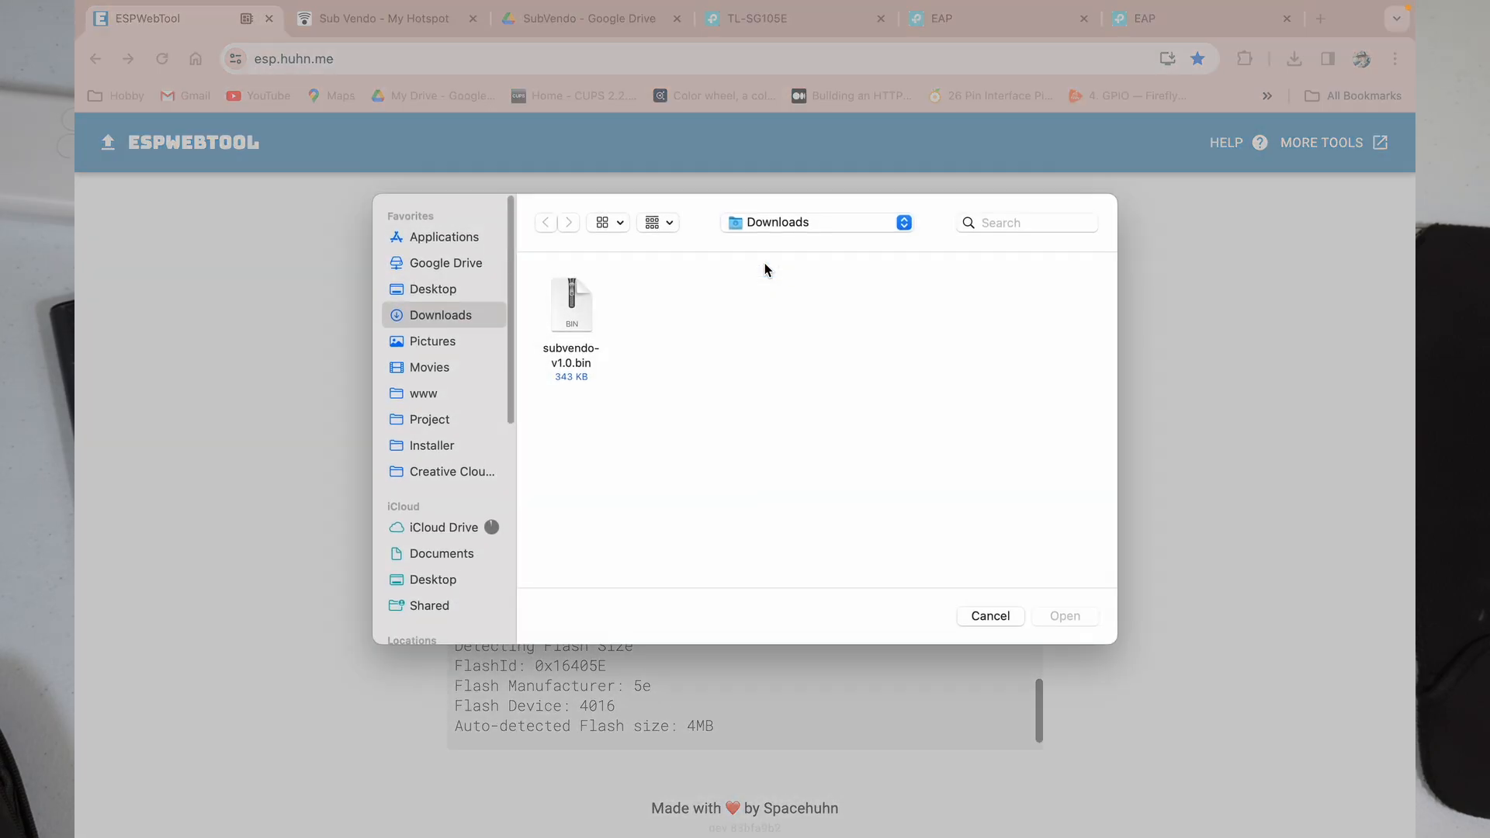
click(583, 326)
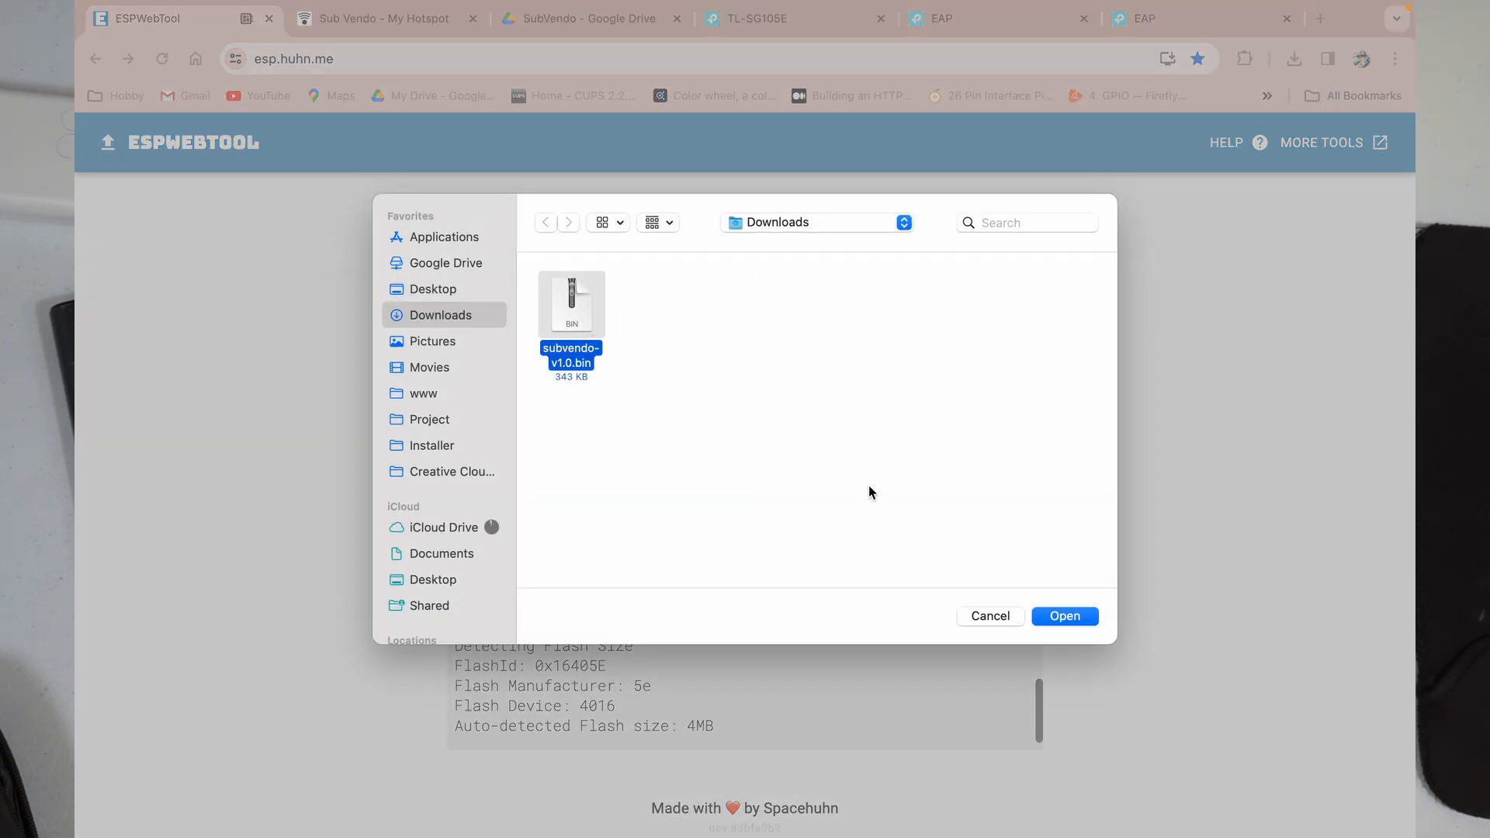
click(1083, 618)
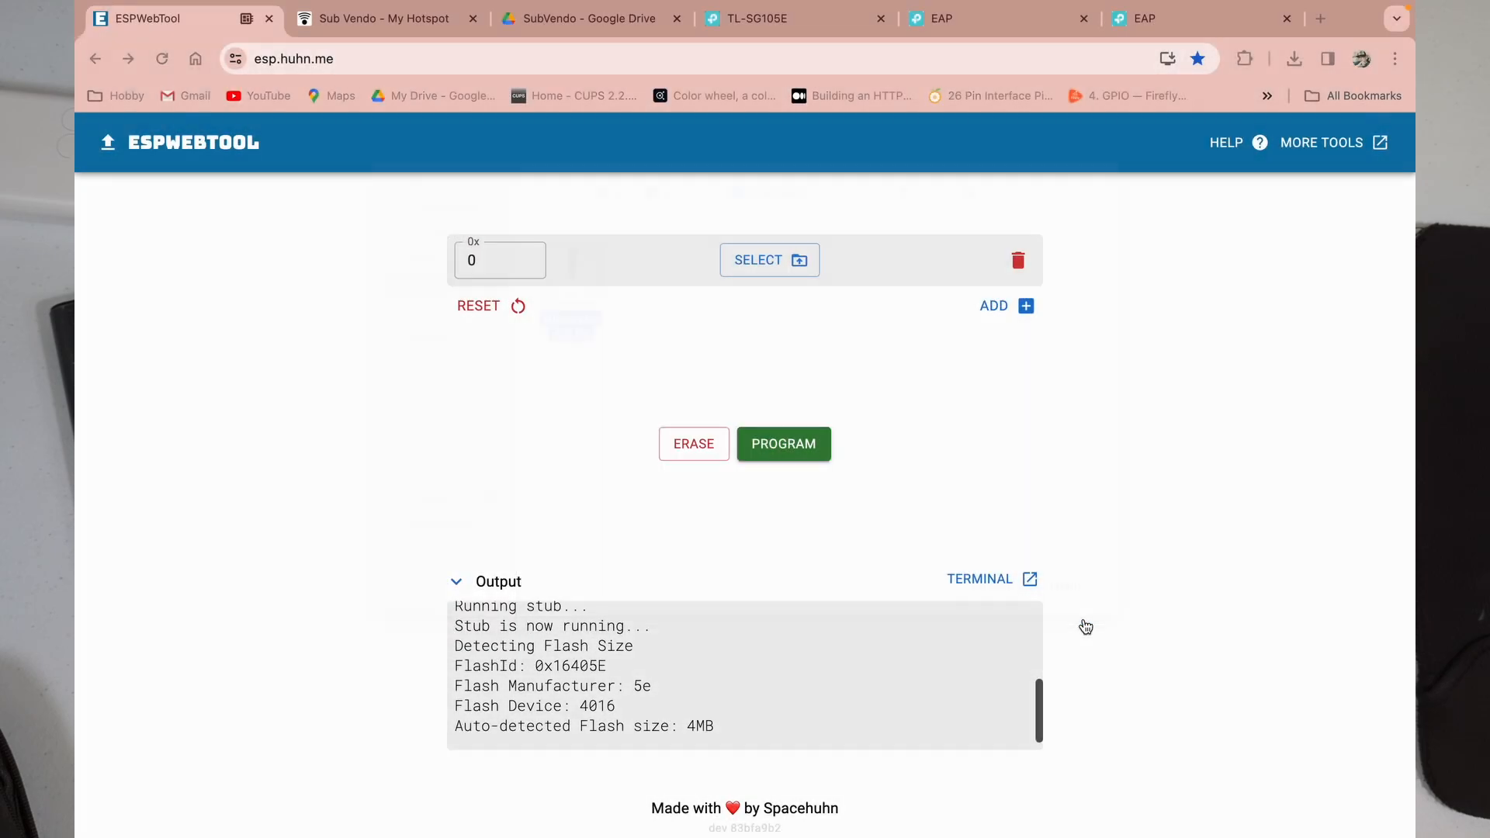
click(793, 454)
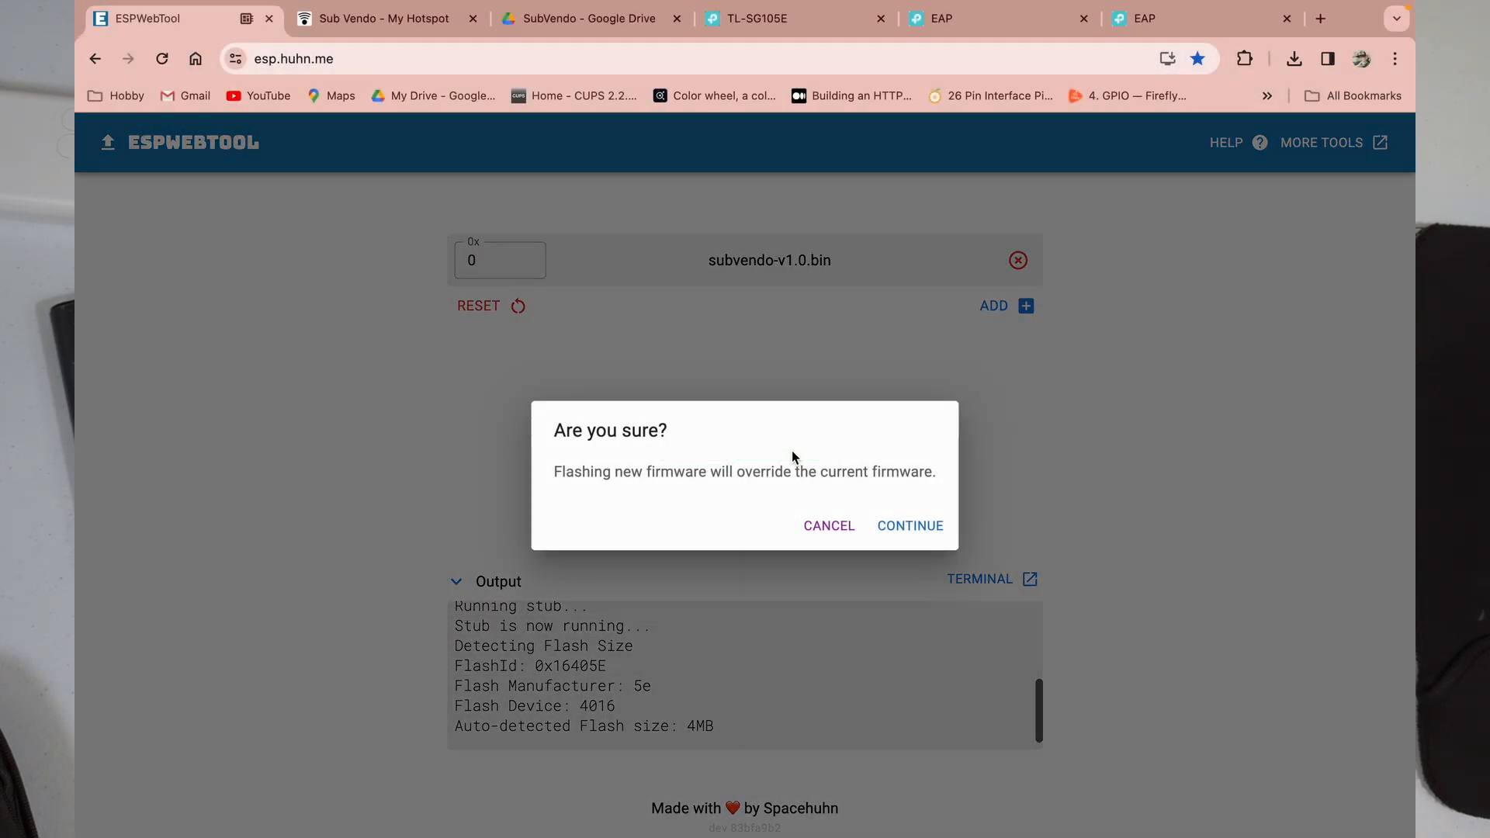
click(909, 526)
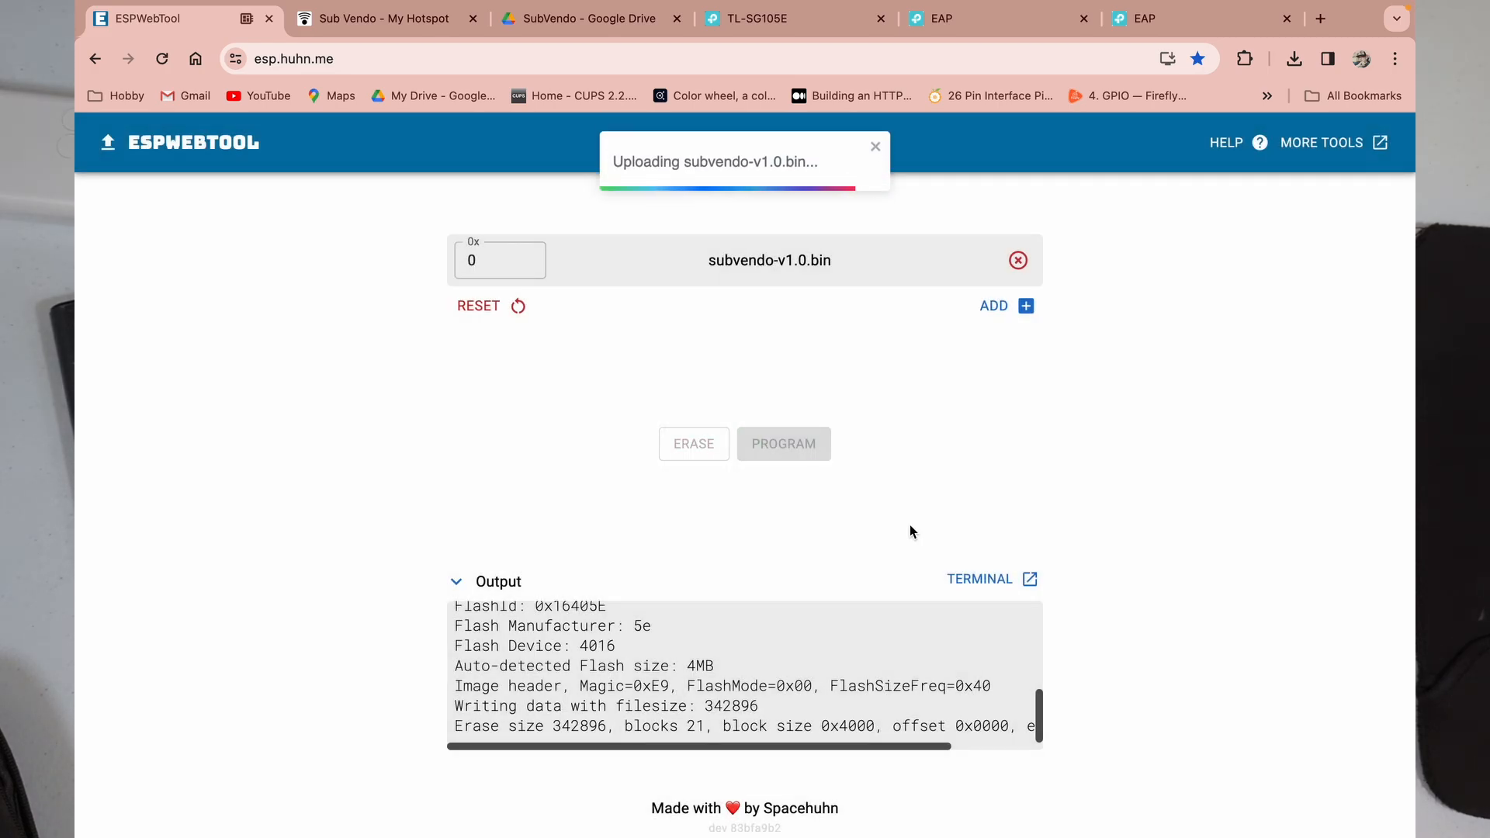
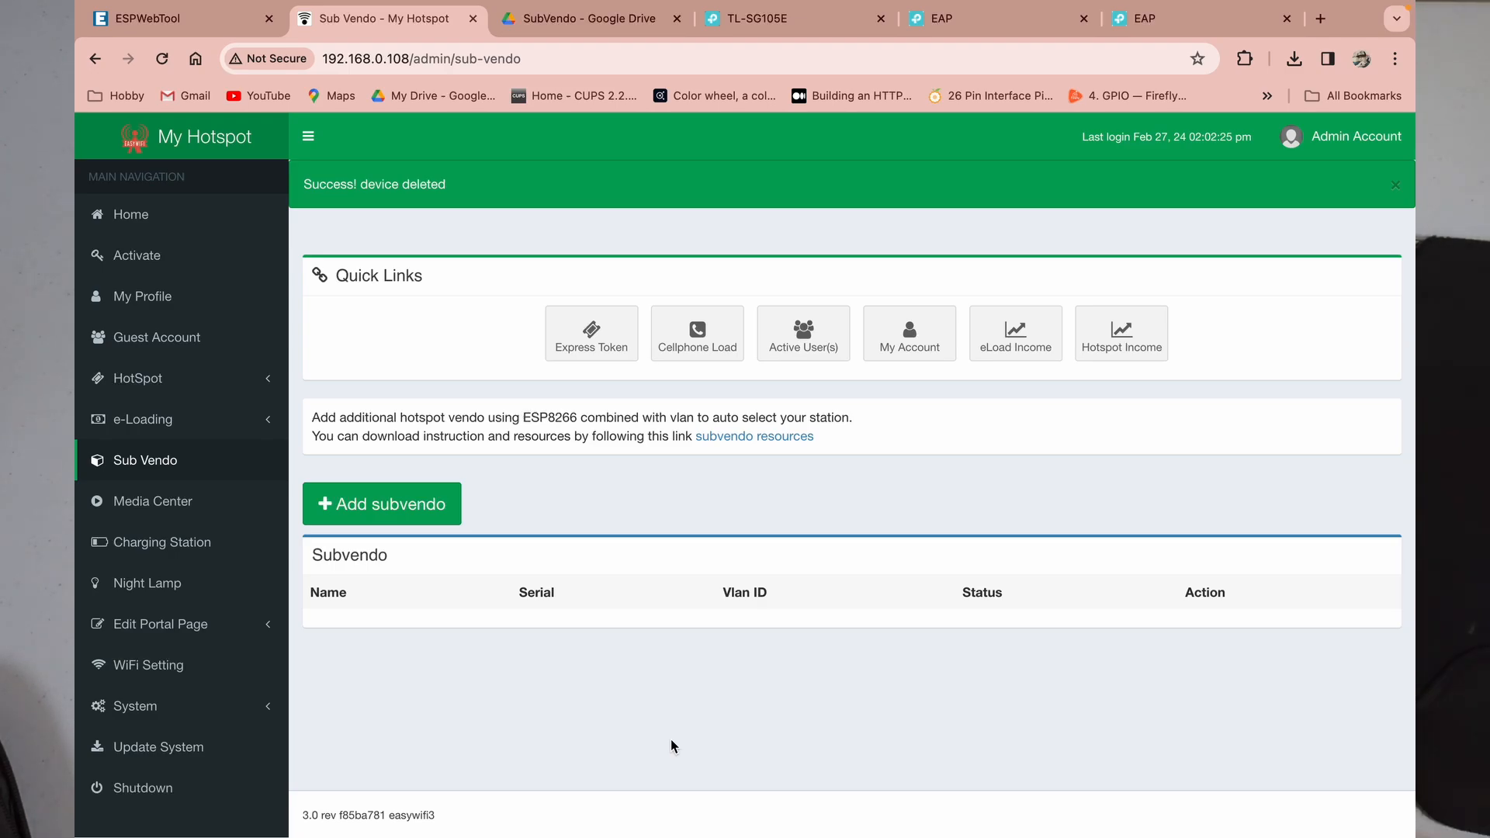
Step: Add subvendo 'Hotspot 1' on VLAN 22 using device E8DB849C4EC8 and save it
click(424, 505)
click(583, 256)
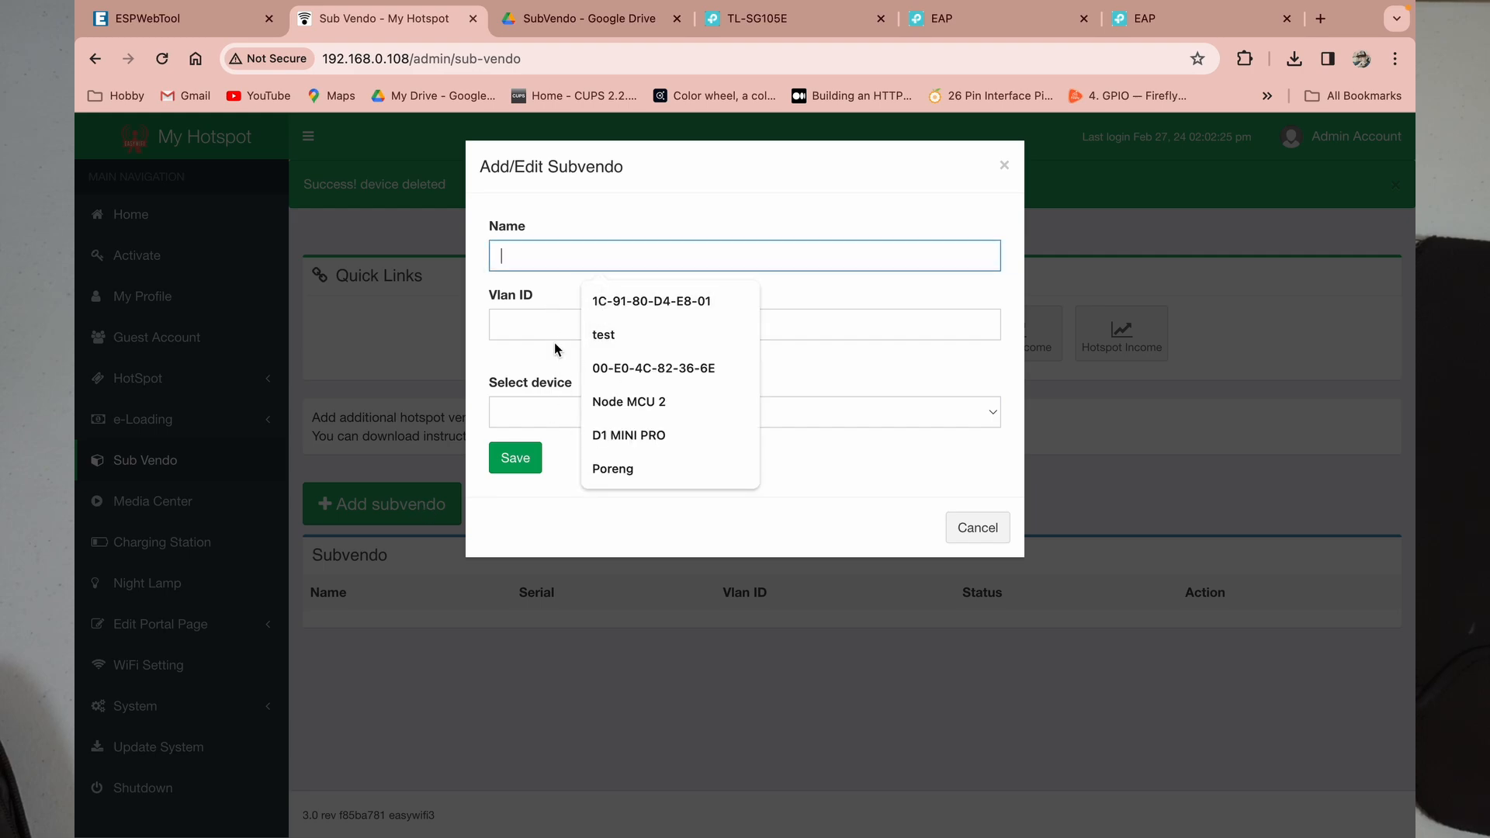
text(H)
key(Down)
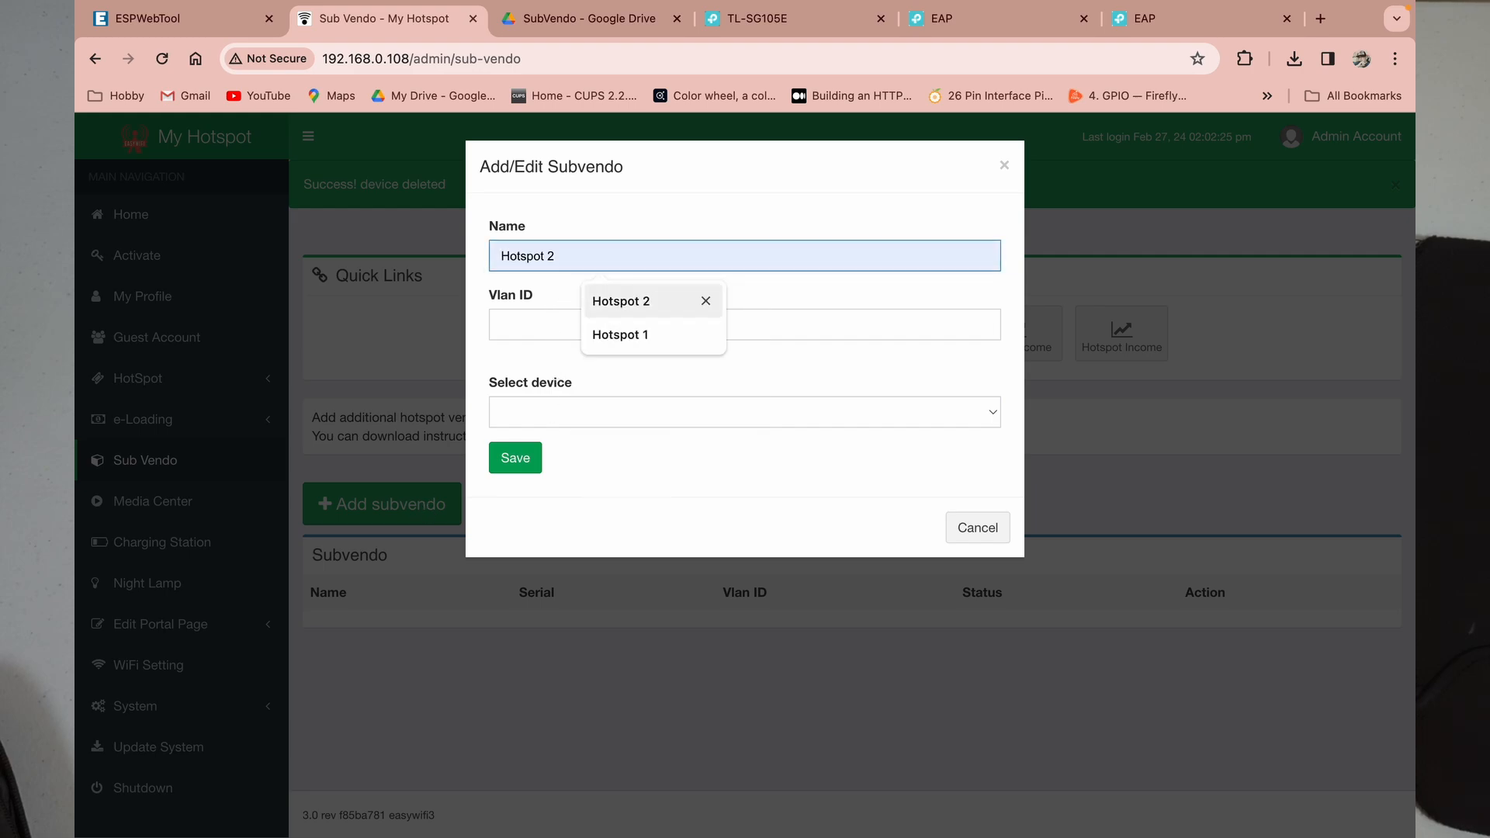
key(Down)
key(Return)
click(522, 329)
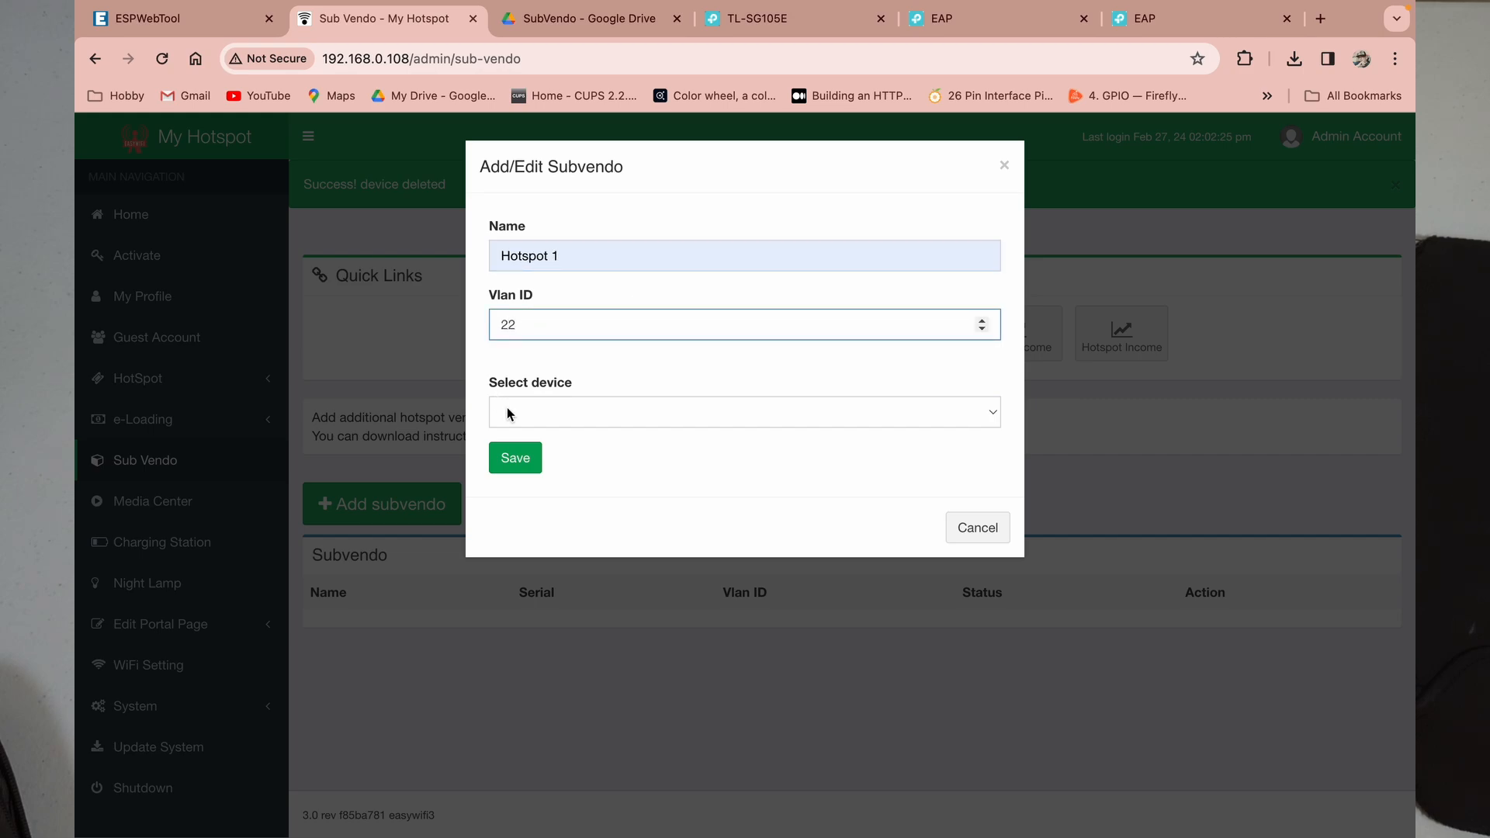
click(551, 417)
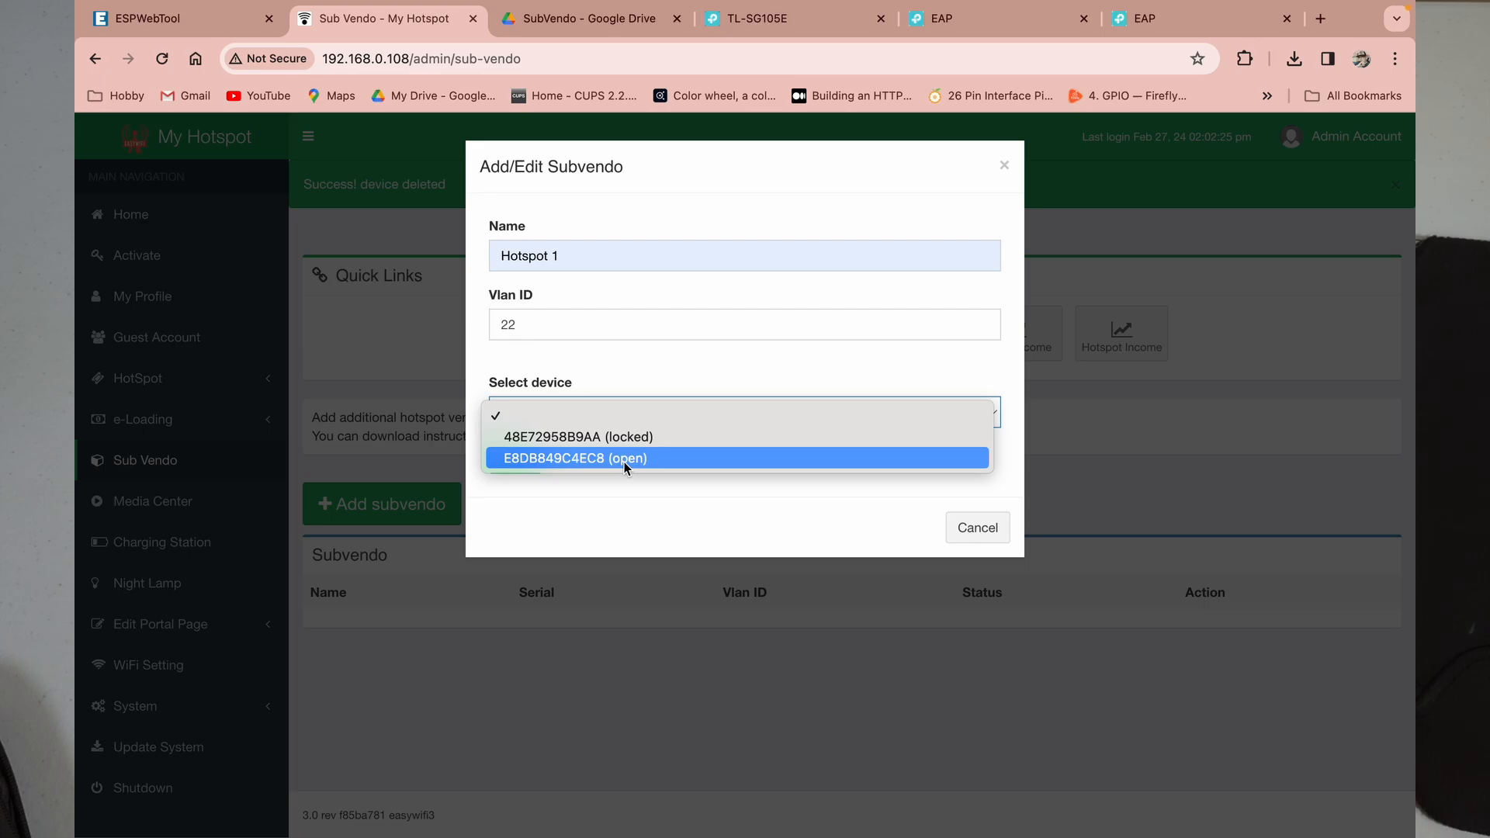
click(579, 458)
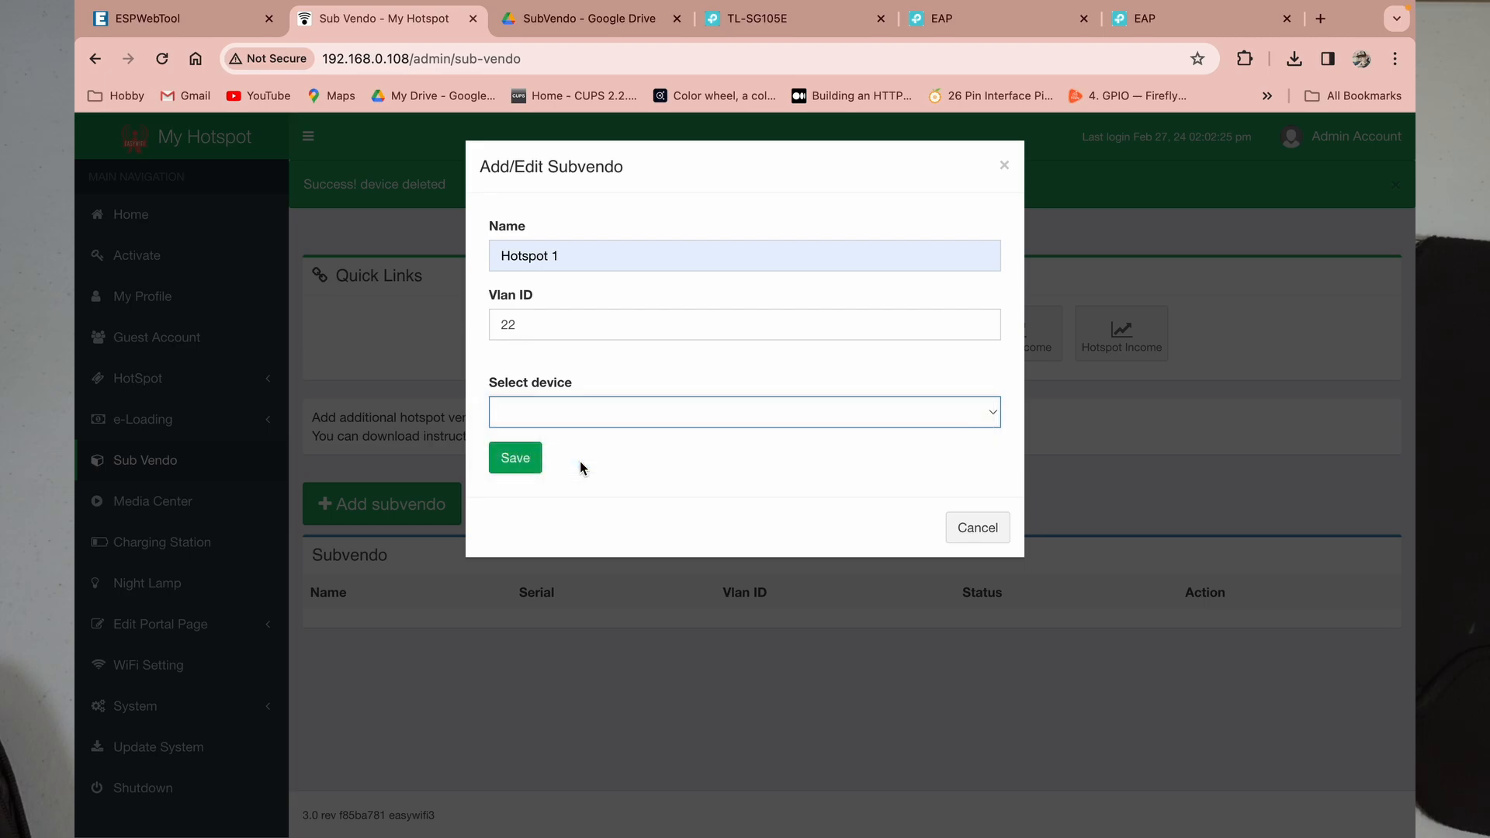
click(512, 460)
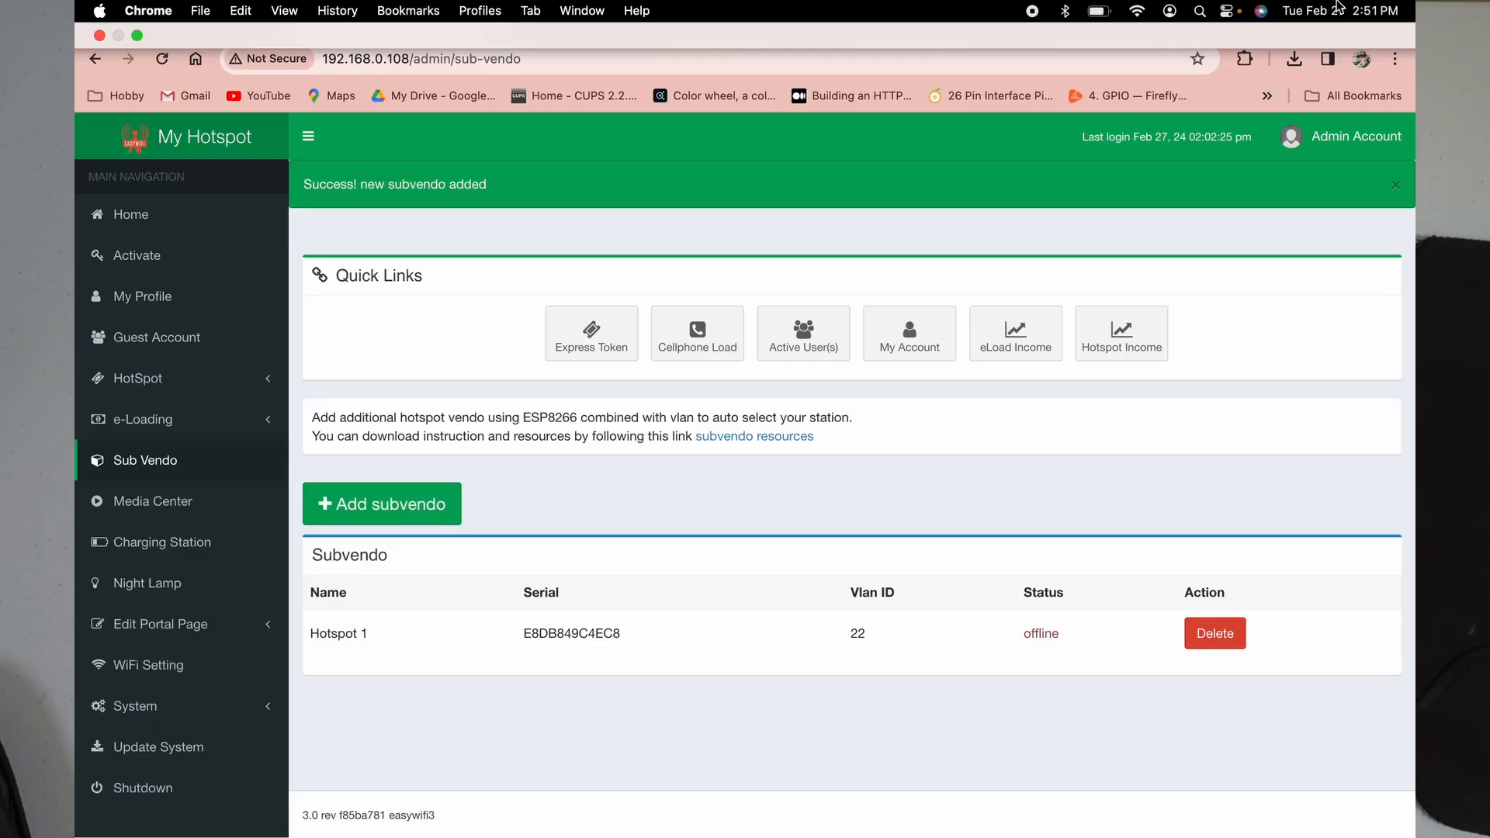
Step: Join the Mac to the SUBVENDO_E8DB849C4EC8 Wi-Fi network from the menu bar
click(1137, 13)
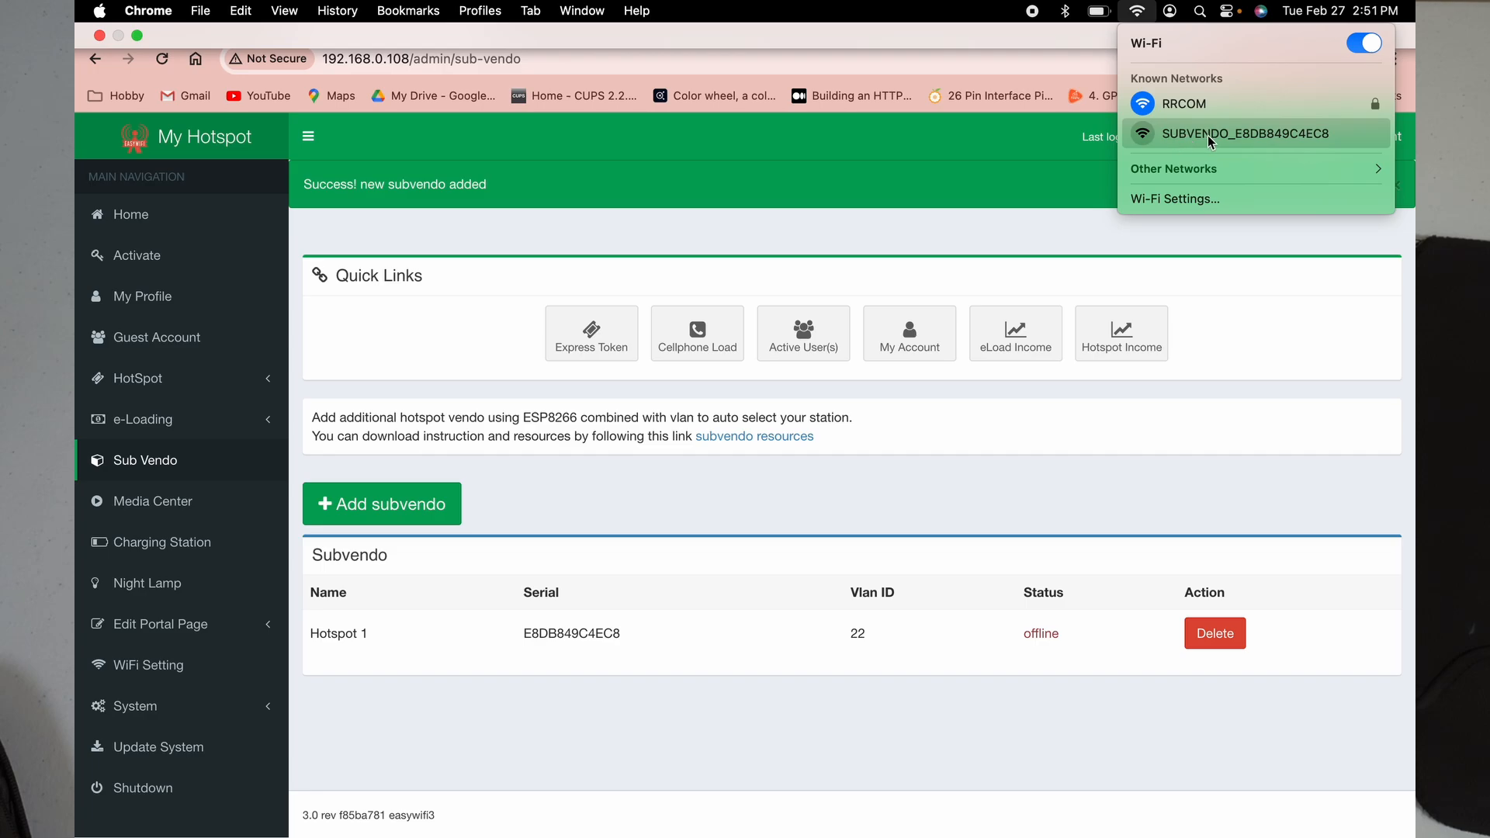
click(1208, 135)
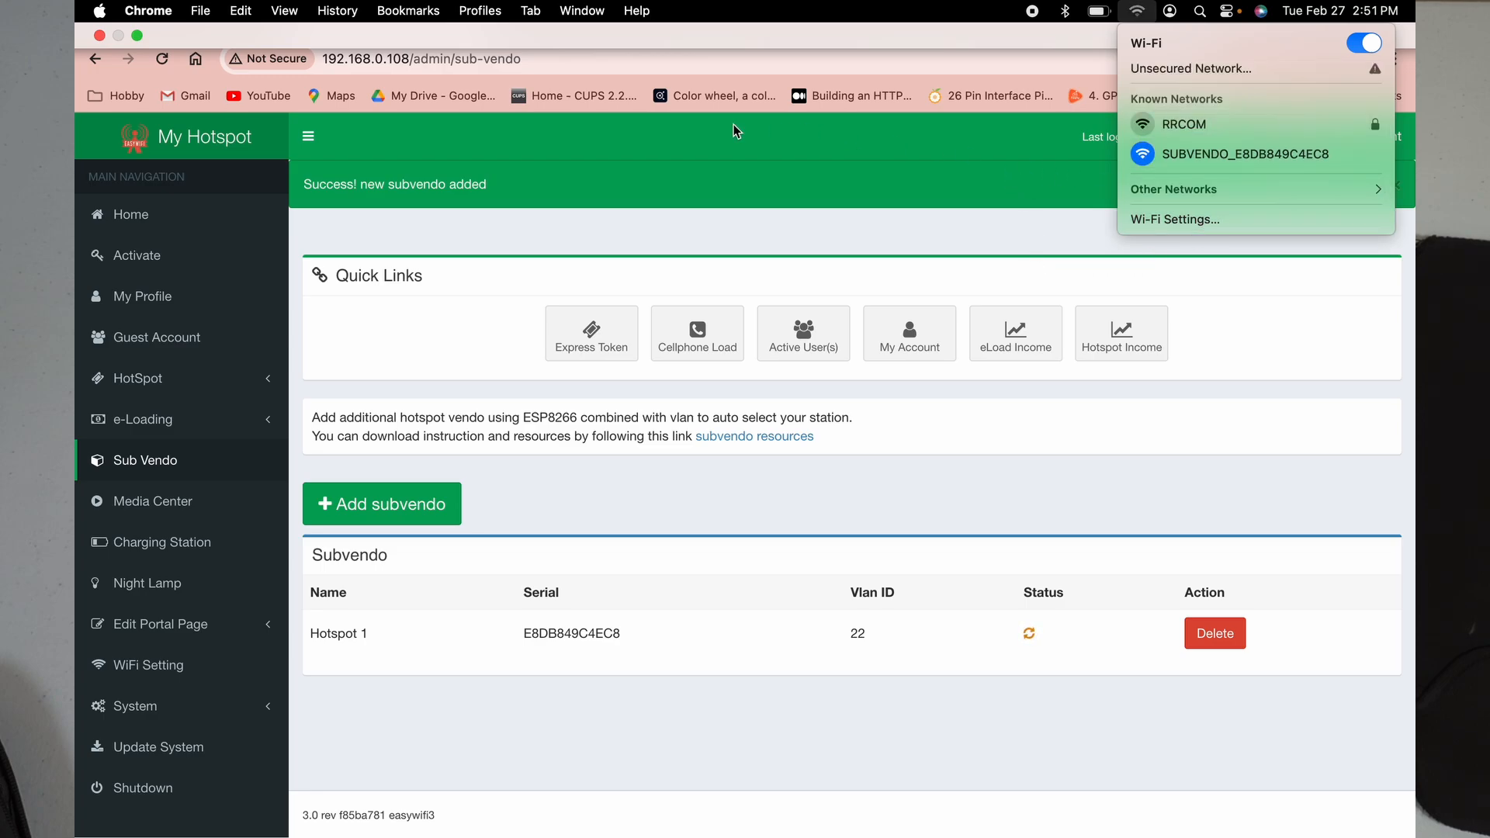
click(598, 742)
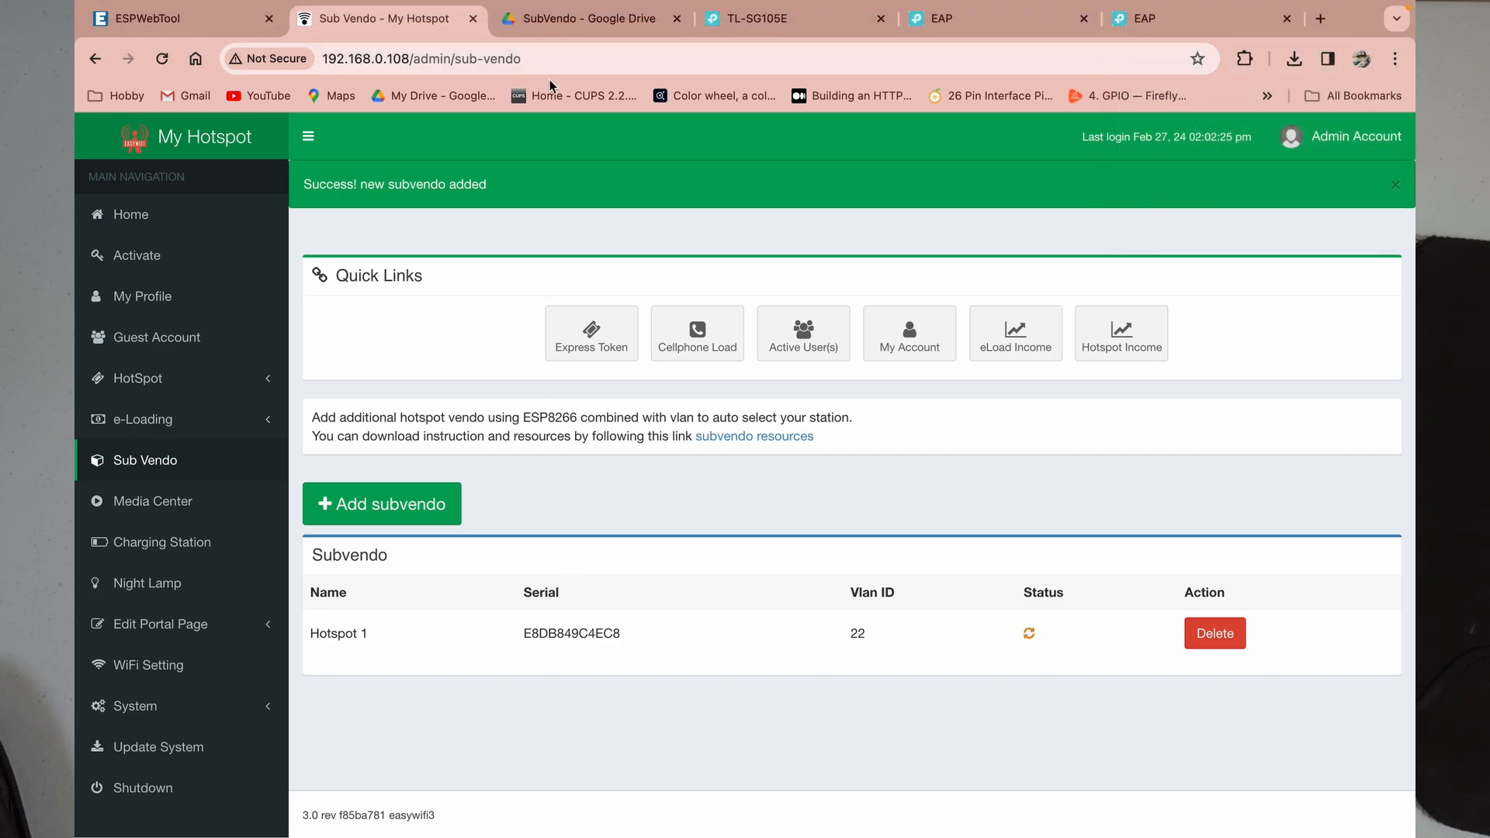
Step: Load the device page at 10.0.0.1 in a new browser tab
click(1319, 18)
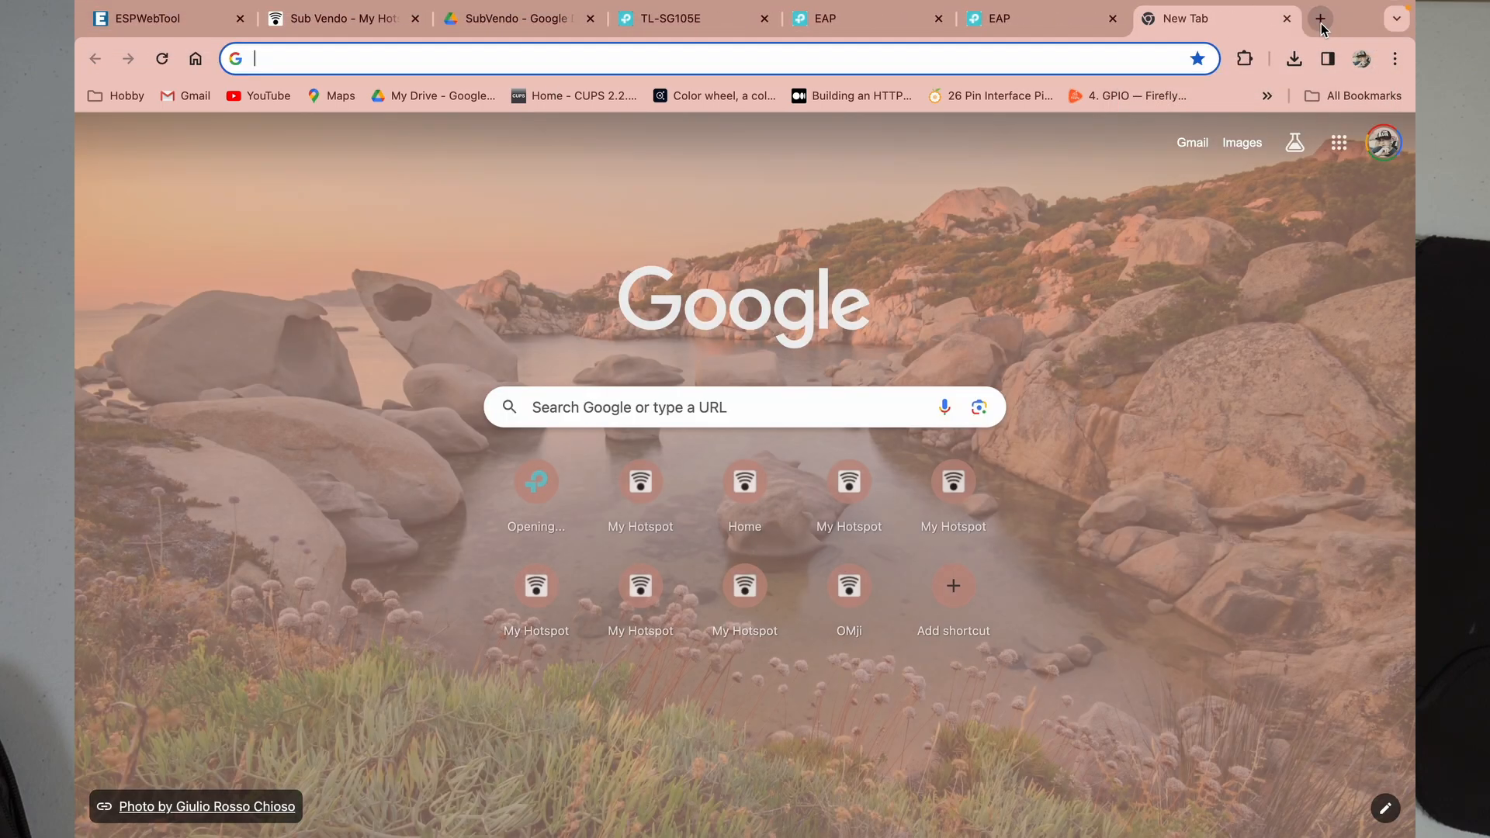
text(10.0.0.1)
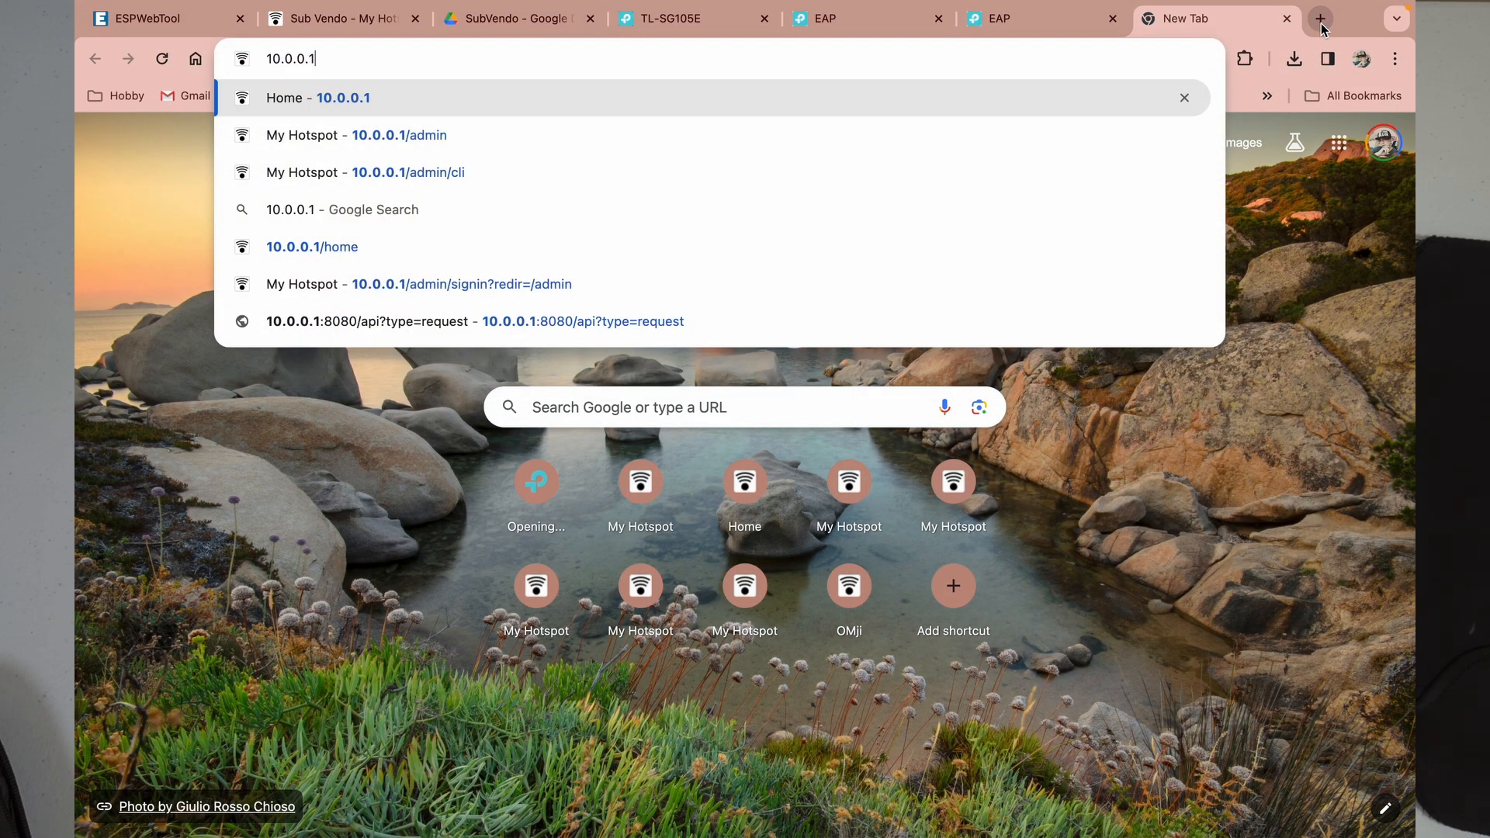
key(Return)
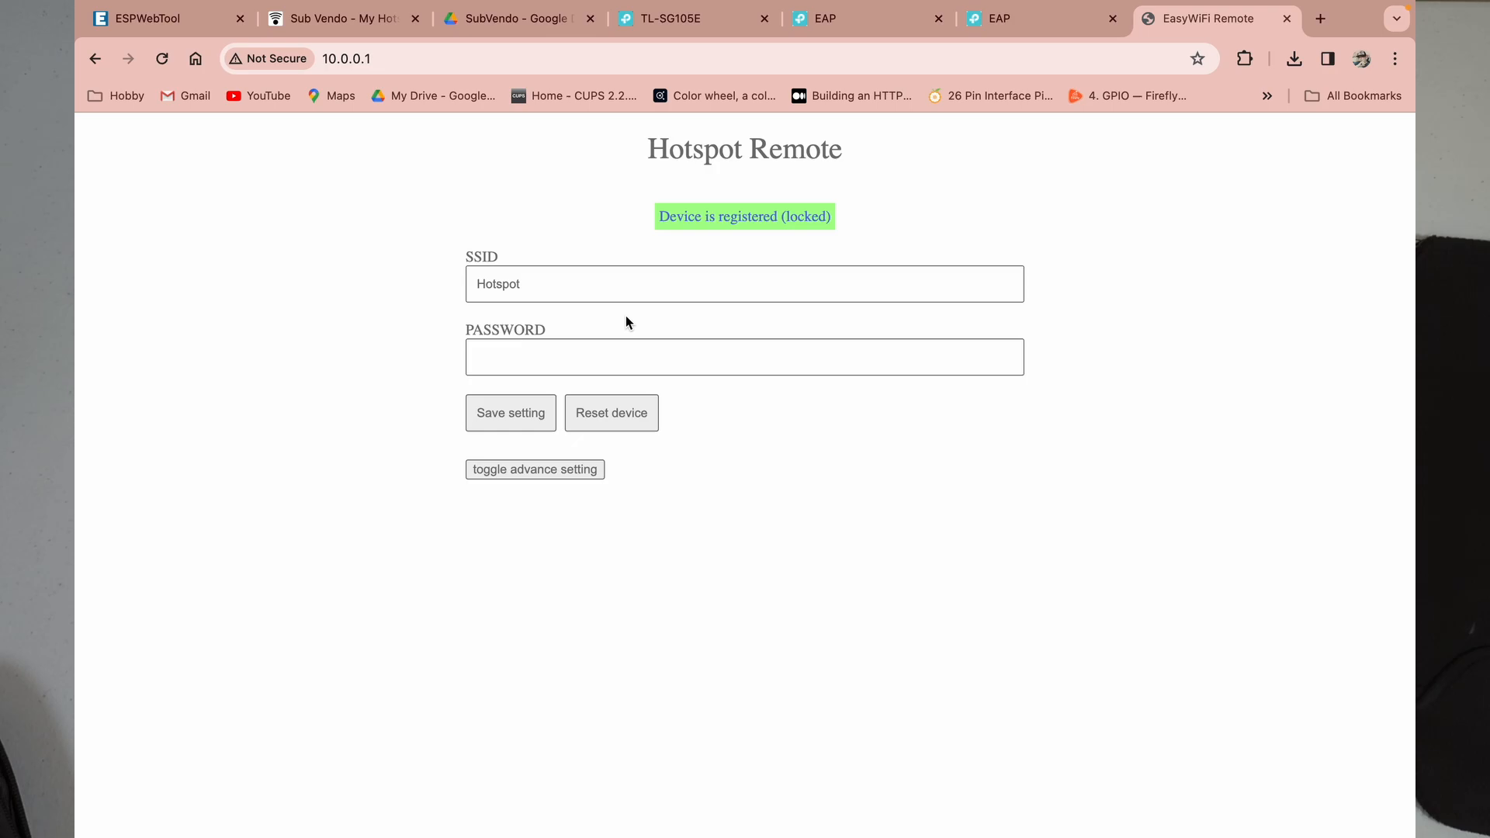
Step: Check the Hotspot SSID and password, then expand advanced settings showing server IP 10.0.0.1 and pins D1/D2/D6
click(577, 288)
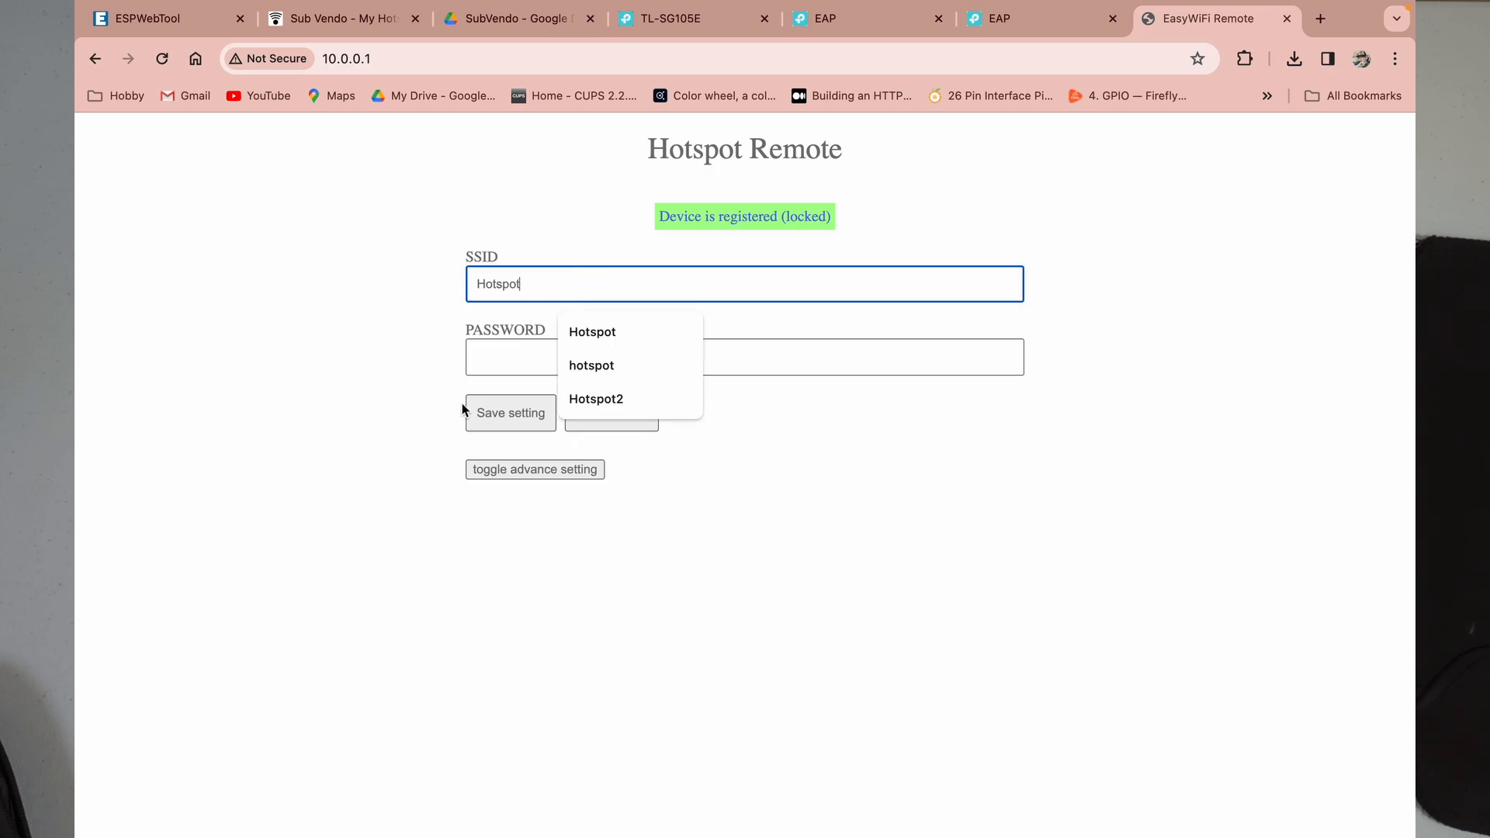
click(498, 353)
click(1403, 457)
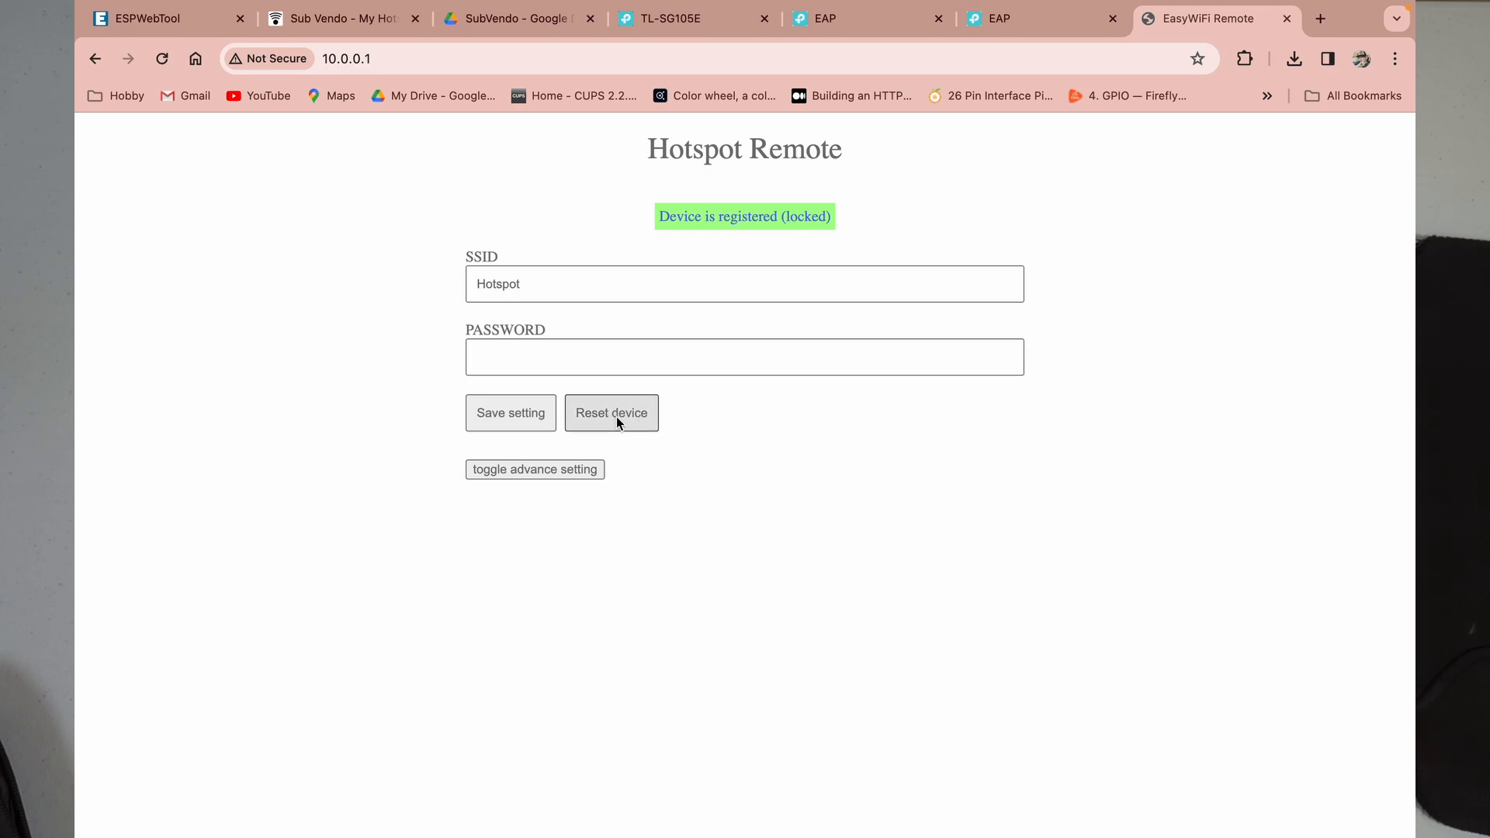
click(534, 471)
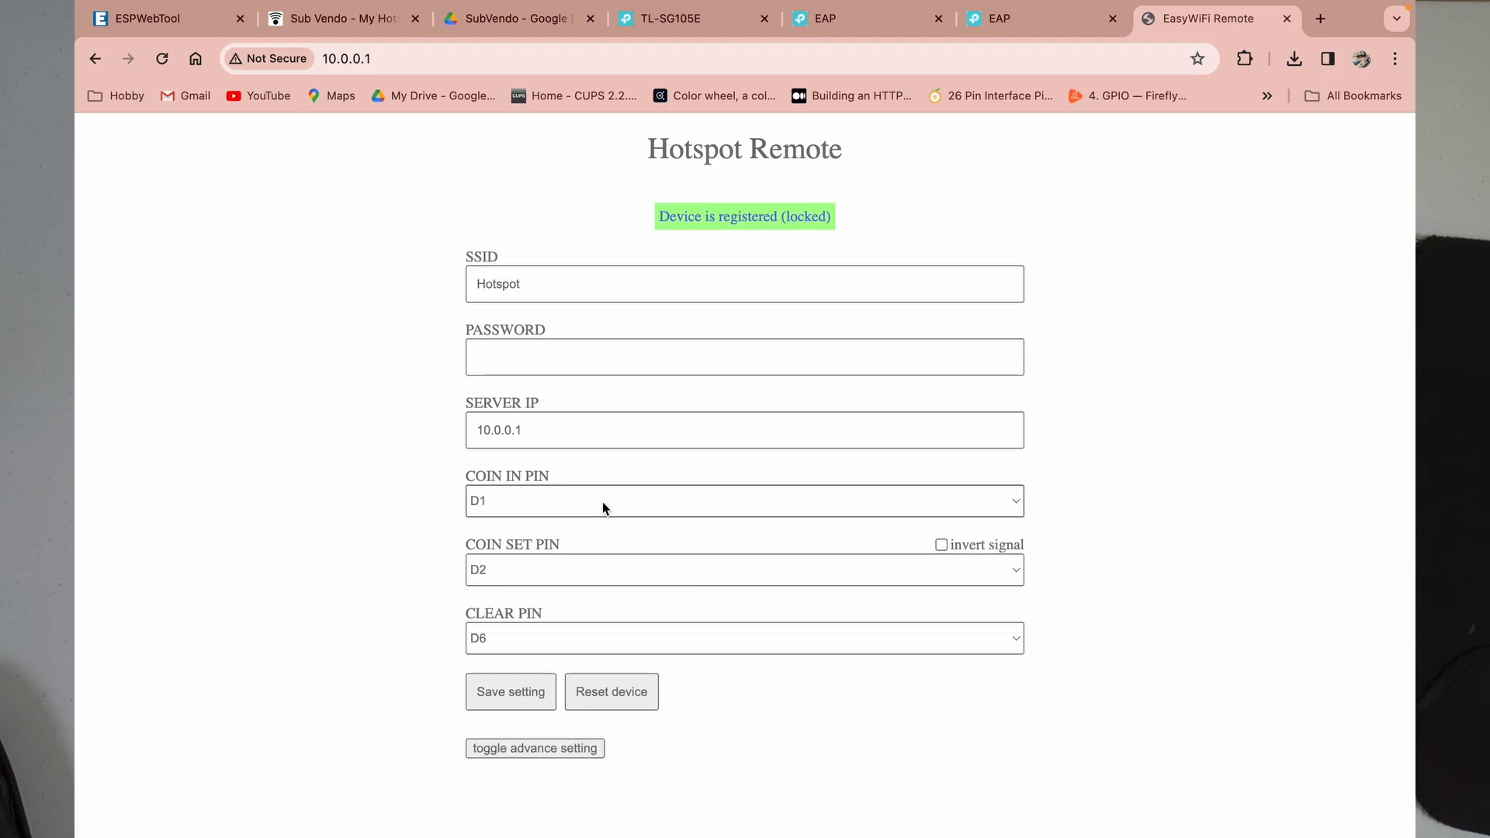
click(669, 496)
click(323, 509)
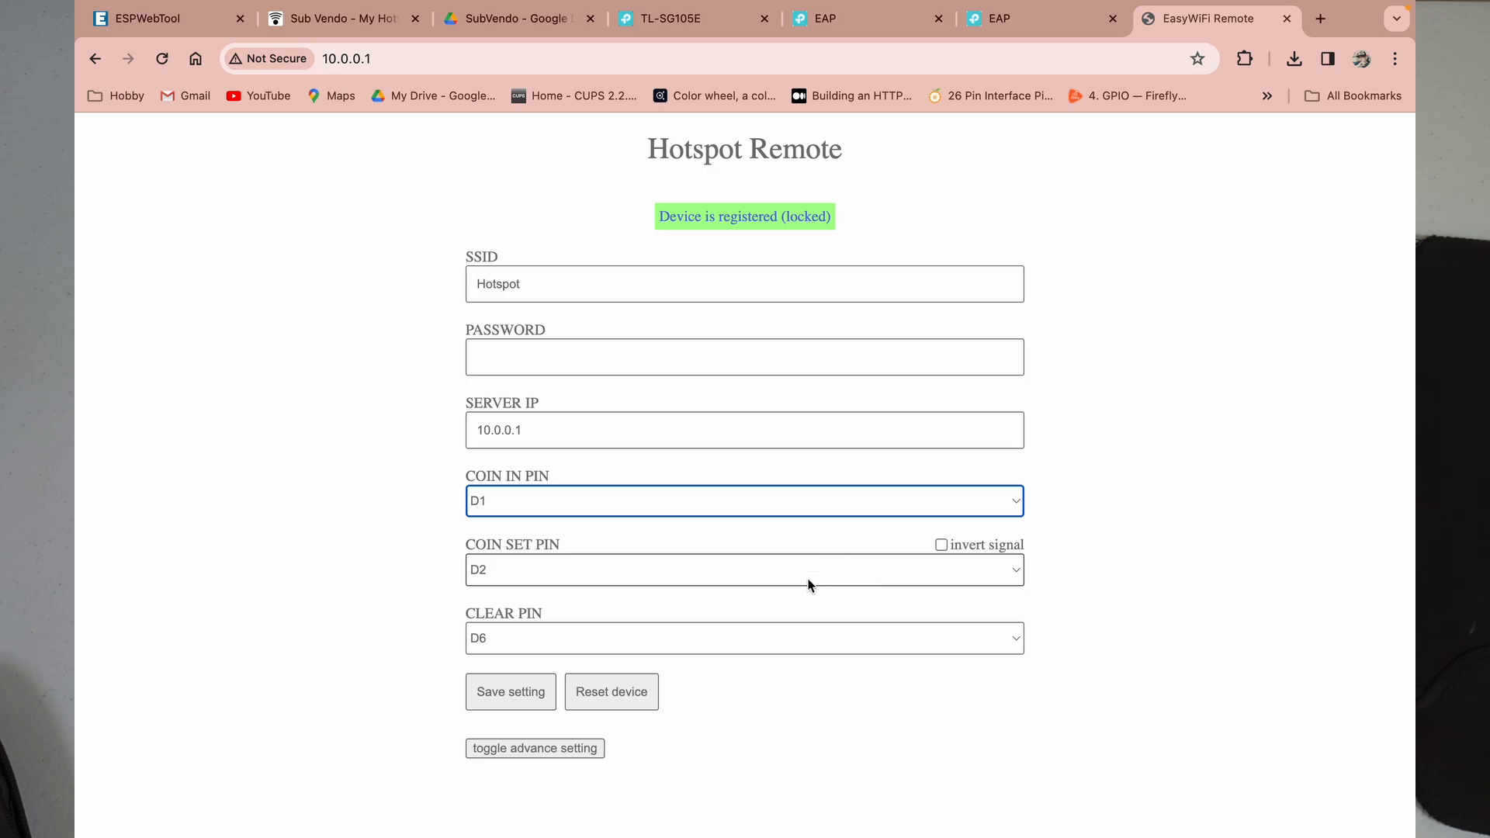
click(642, 500)
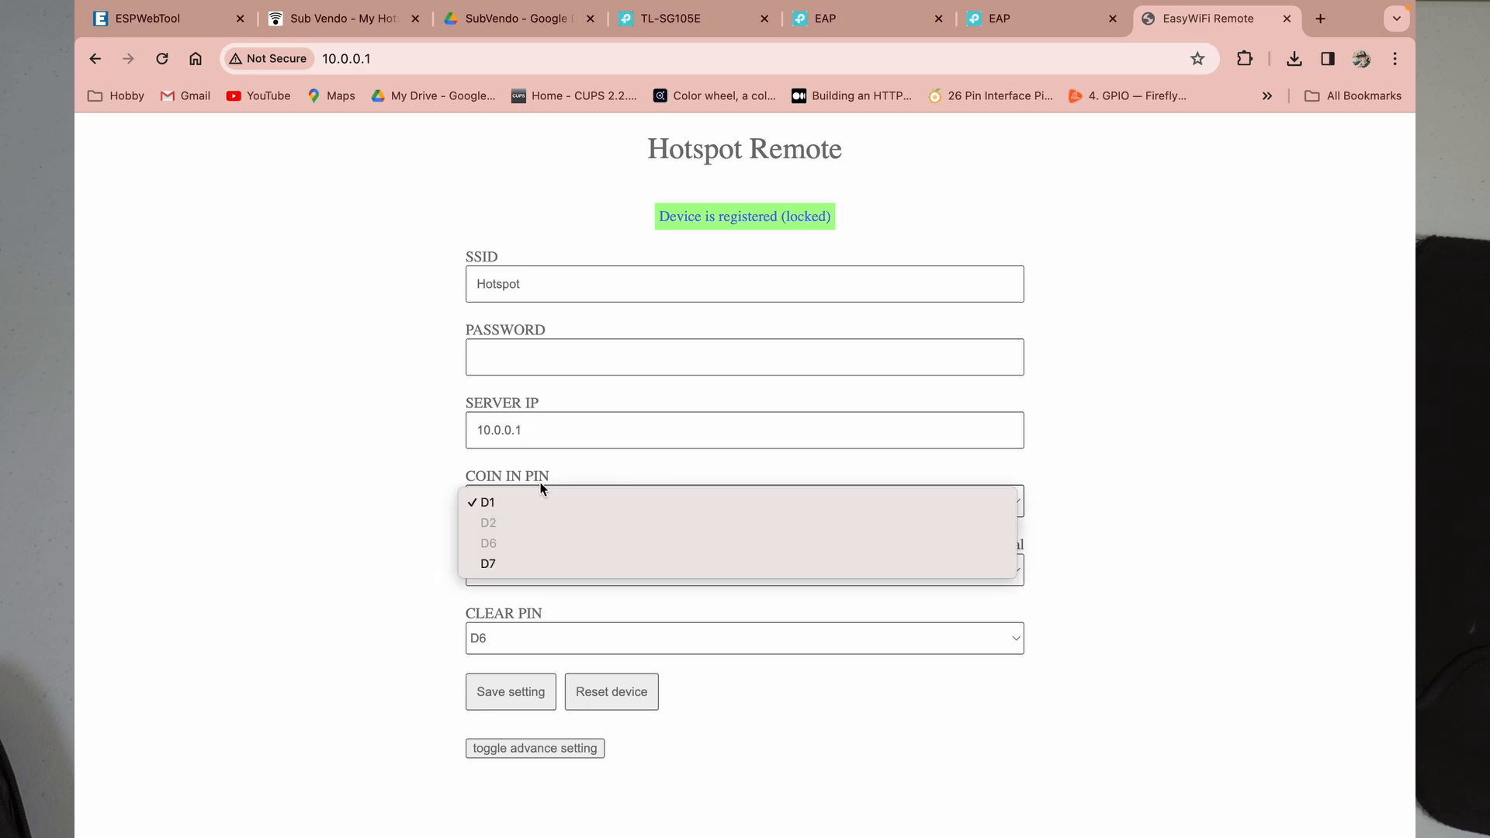
click(587, 501)
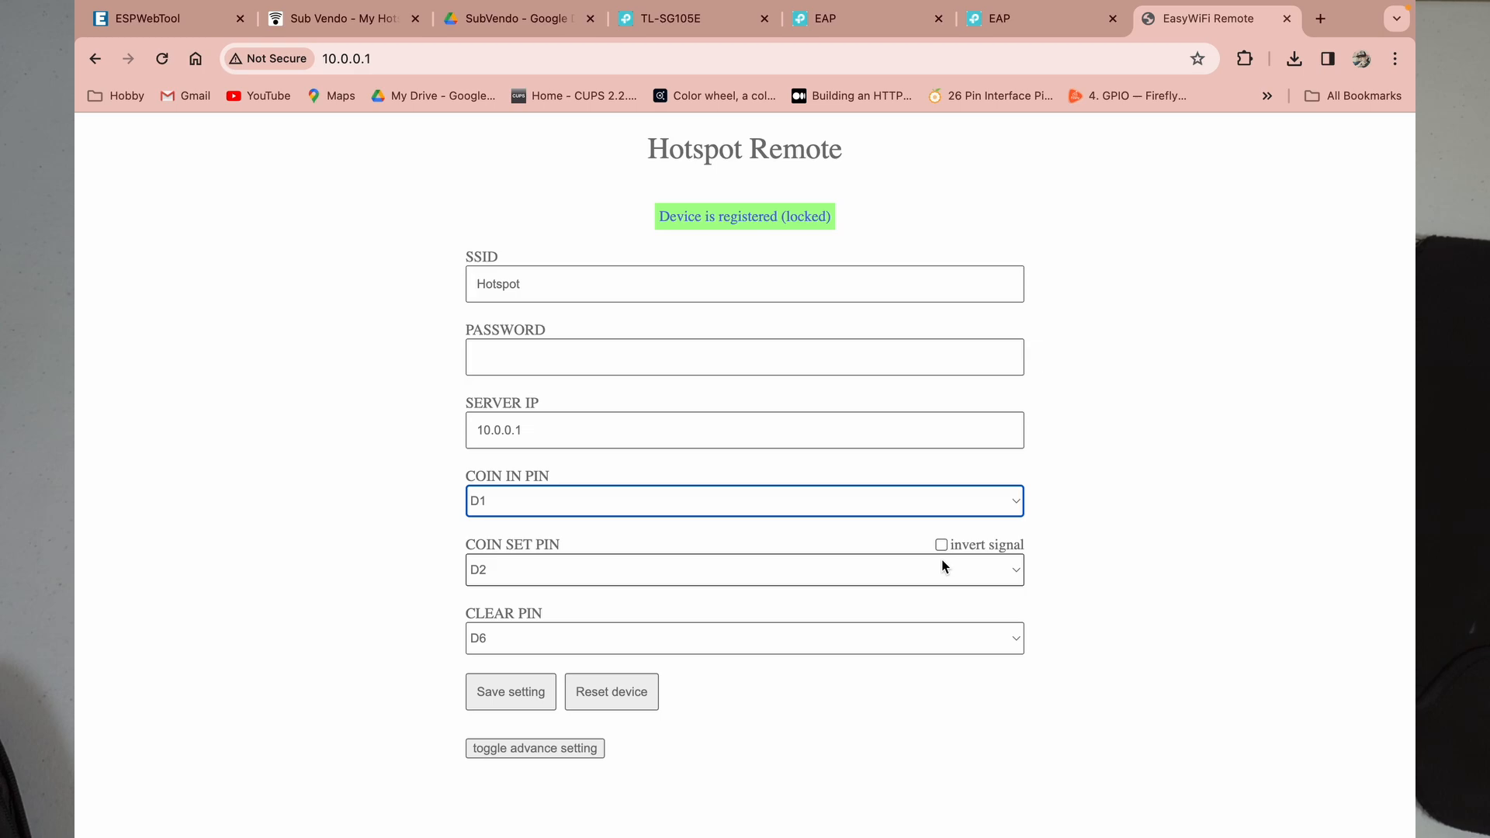
click(561, 429)
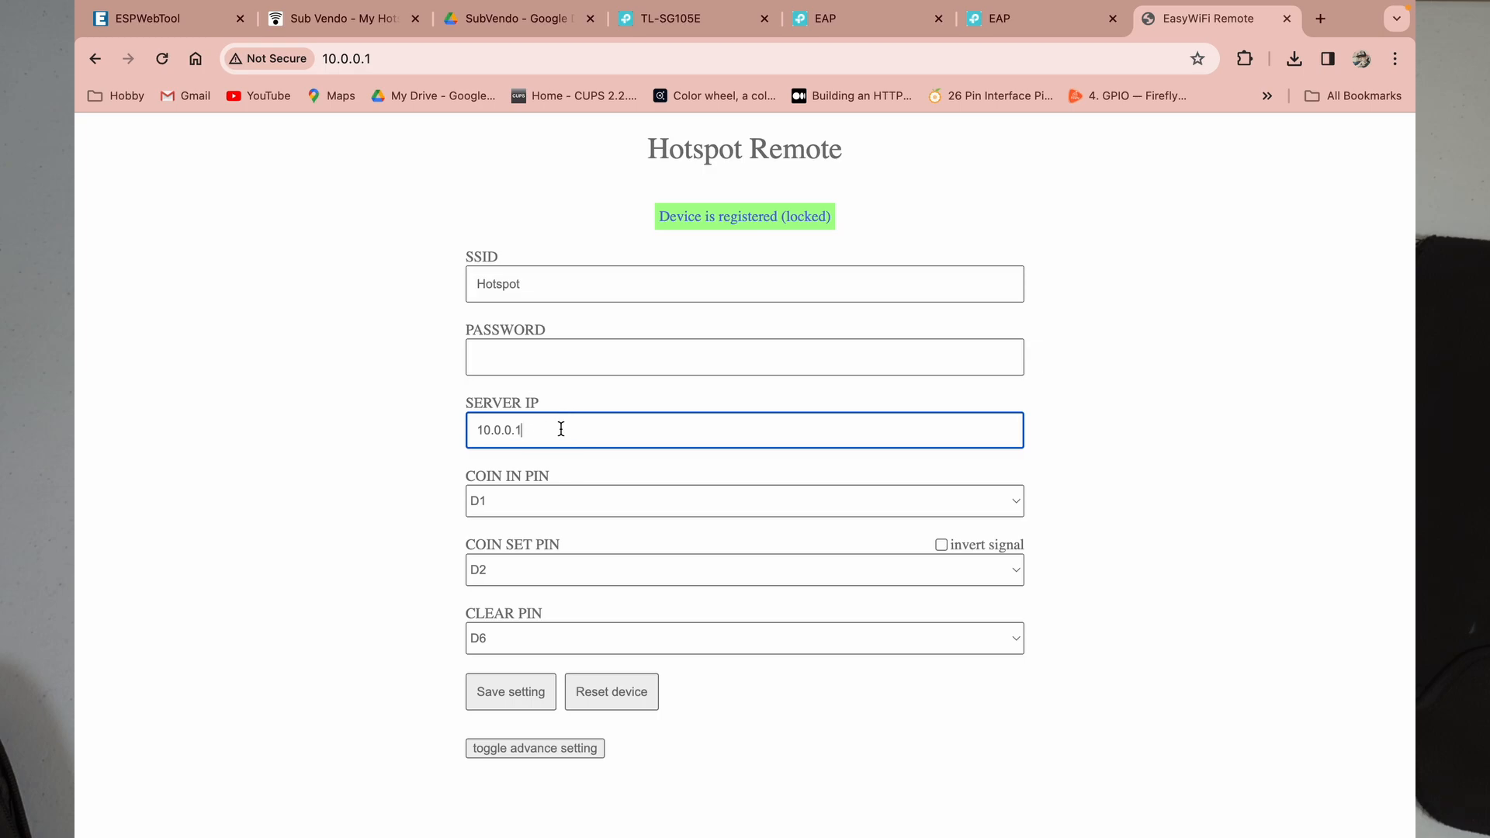